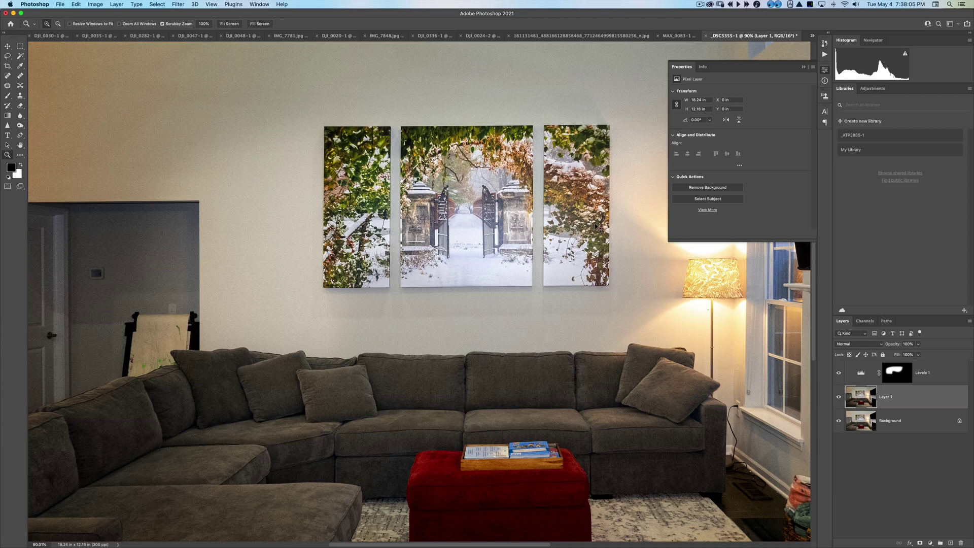
# - Switch to Safari and bring the Adobe help page on improving image quality using Camera Raw into full view
pyautogui.keyDown('alt'); pyautogui.click(597, 227); pyautogui.keyUp('alt')
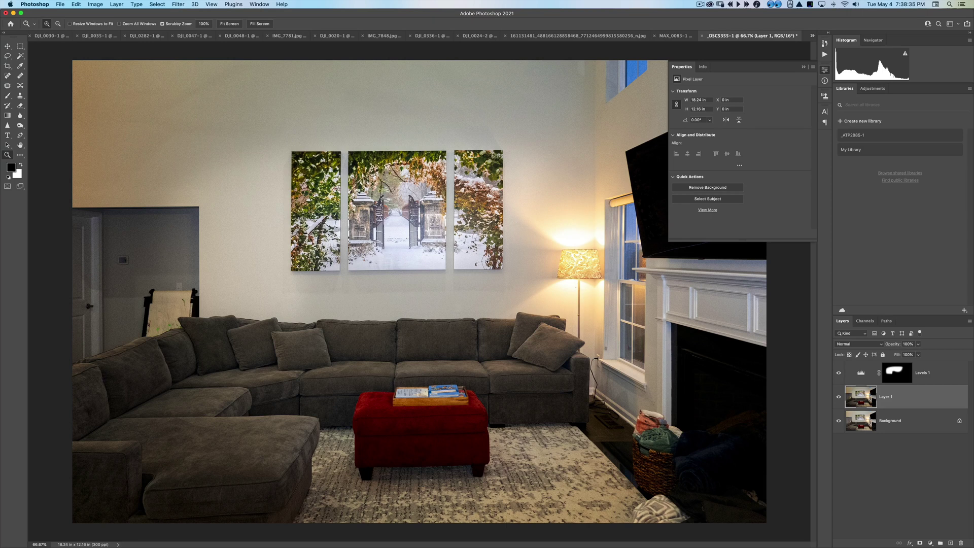
pyautogui.moveTo(393, 545)
pyautogui.press('super+Tab')
pyautogui.press('super+Tab')
pyautogui.press('super+Tab')
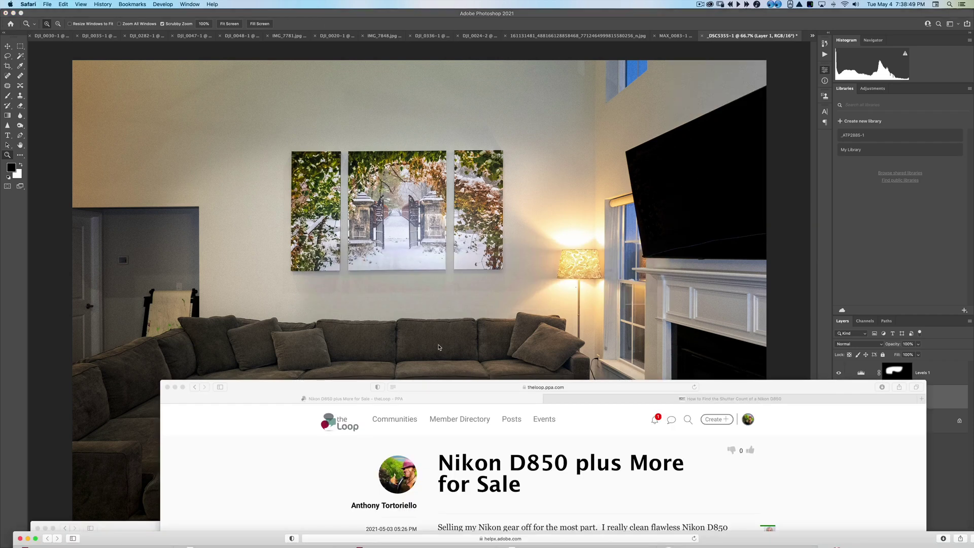
pyautogui.moveTo(282, 544); pyautogui.dragTo(291, 13)
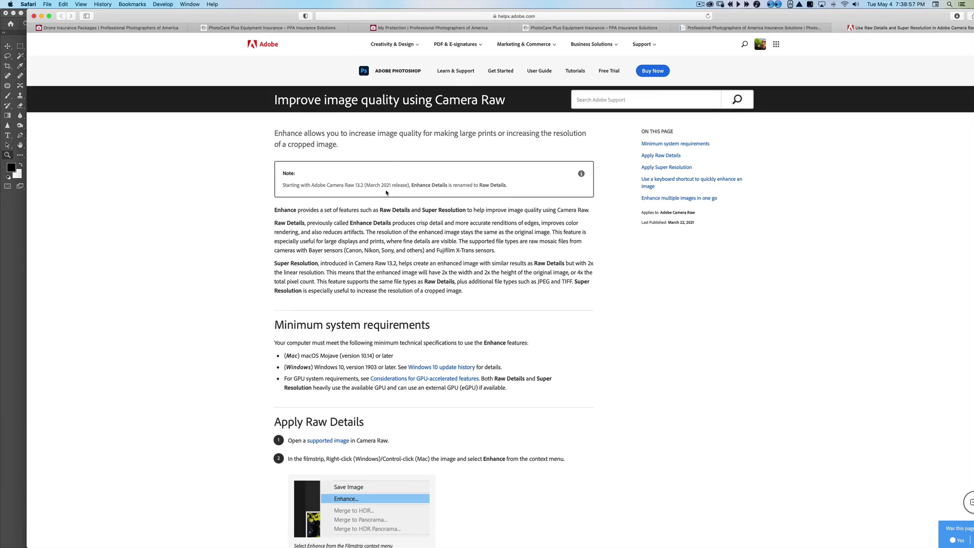
# - Read the help page's descriptions of Enhance, Raw Details and Super Resolution, including the minimum system requirements
pyautogui.scroll(-1, 386, 192)
pyautogui.scroll(-2, 412, 189)
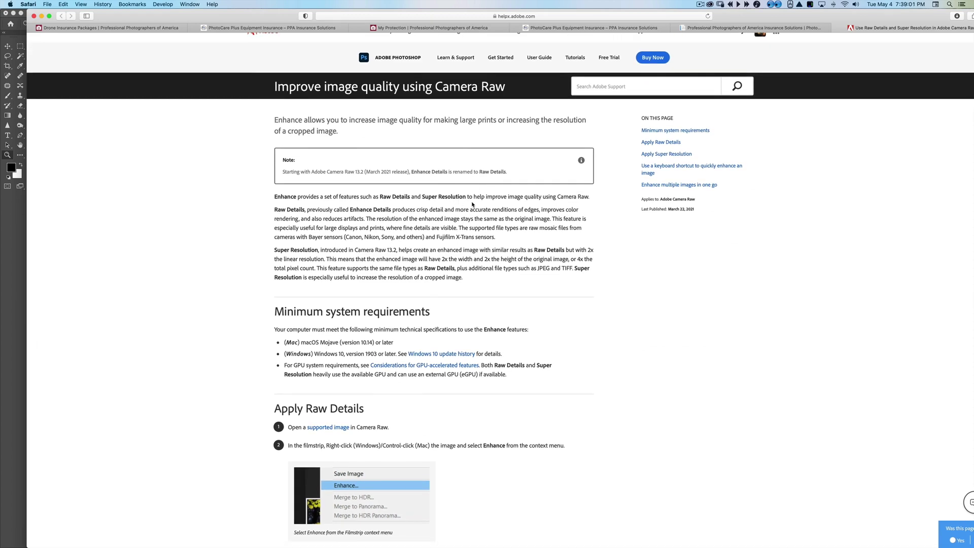
pyautogui.scroll(-3, 473, 208)
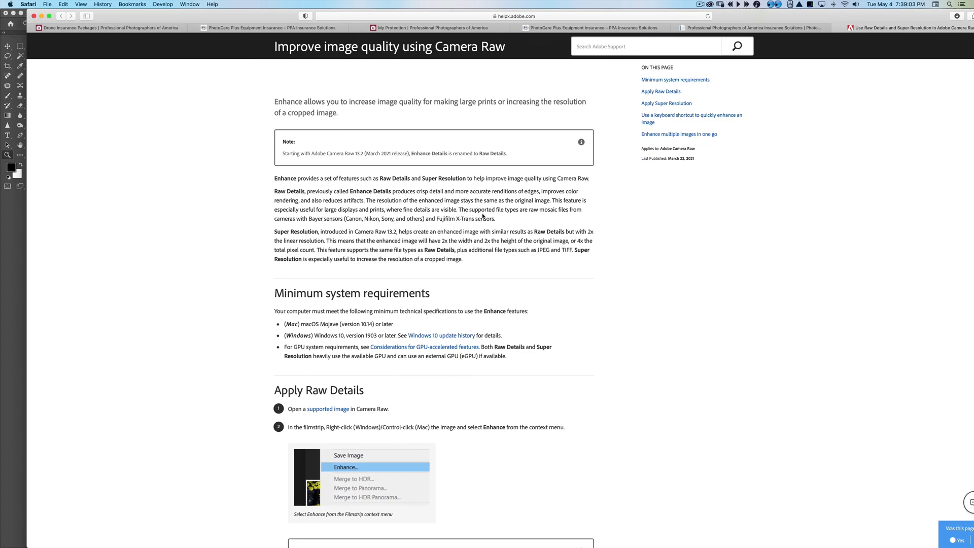
pyautogui.scroll(-1, 485, 215)
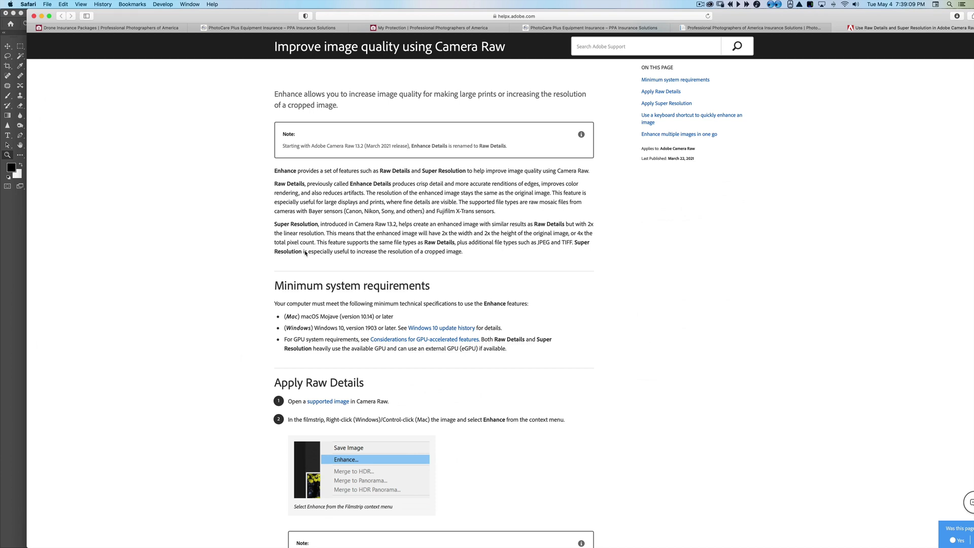
pyautogui.scroll(-1, 305, 248)
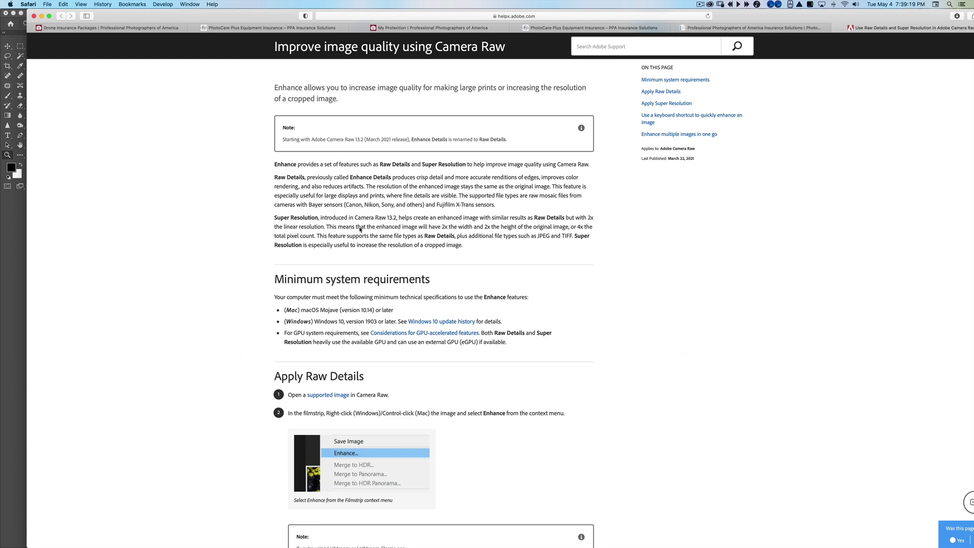
pyautogui.scroll(-1, 365, 229)
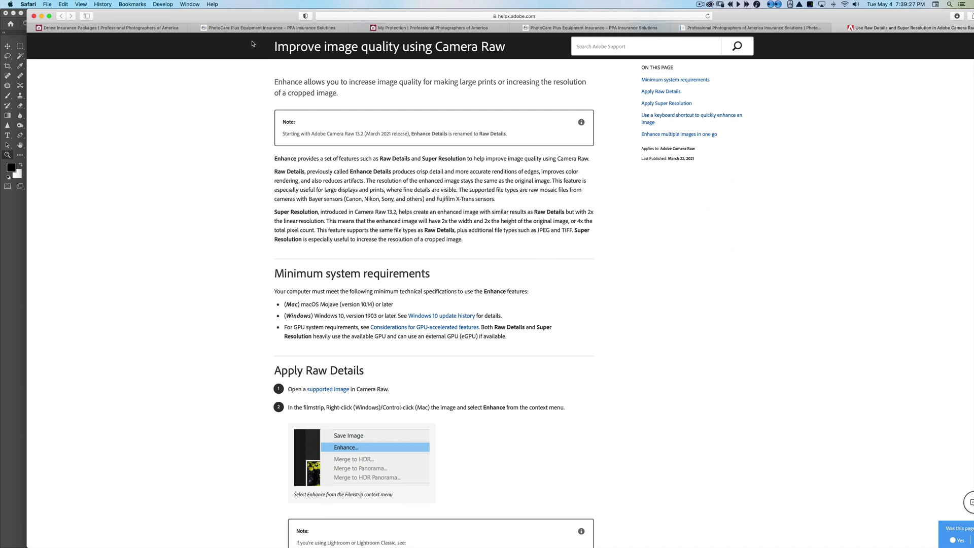
# - Move the help page window out of the way and return to Photoshop
pyautogui.moveTo(115, 14); pyautogui.dragTo(164, 458)
pyautogui.click(126, 141)
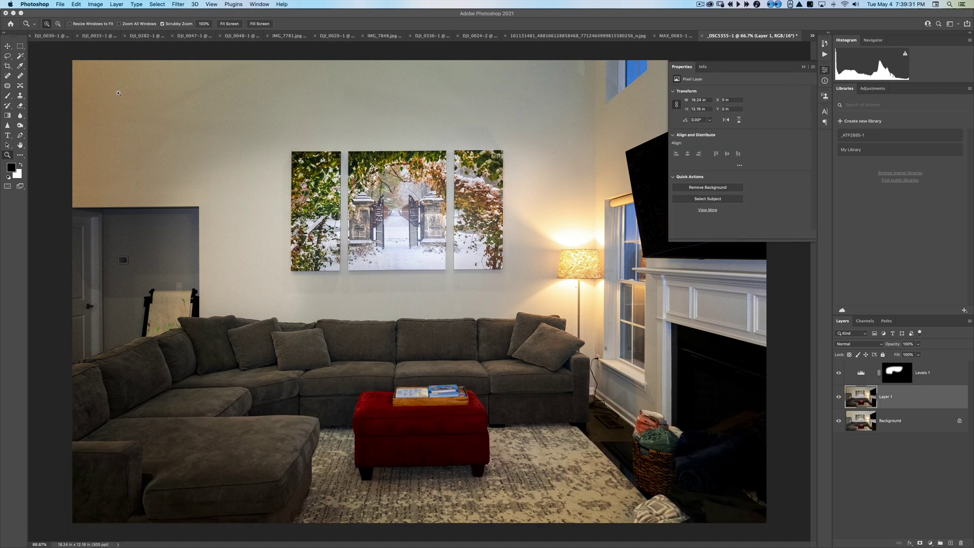
pyautogui.click(35, 4)
pyautogui.click(48, 51)
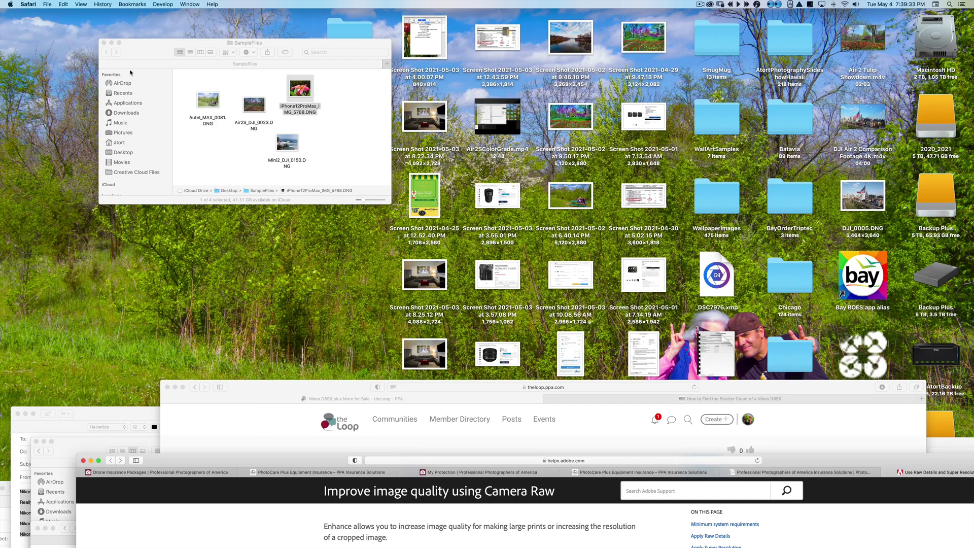
pyautogui.moveTo(152, 540)
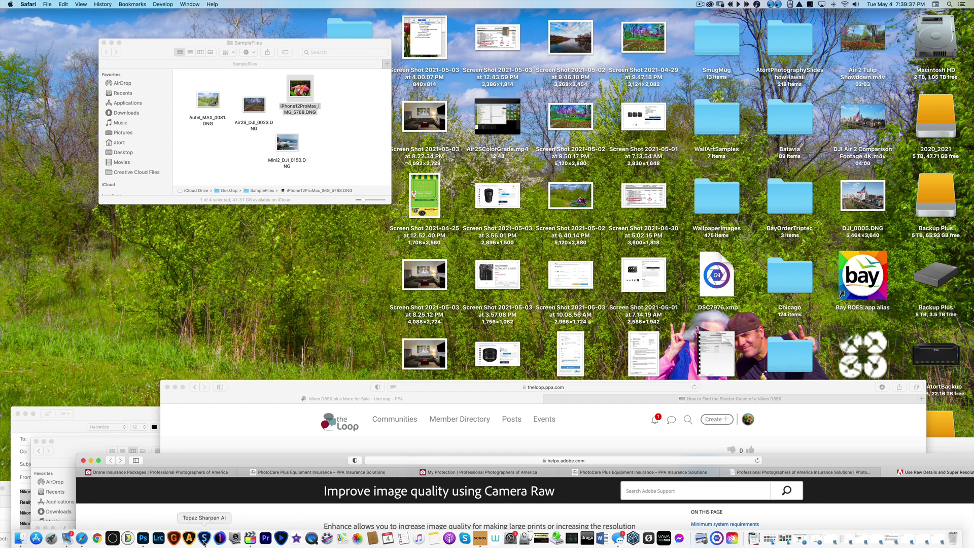
pyautogui.click(144, 542)
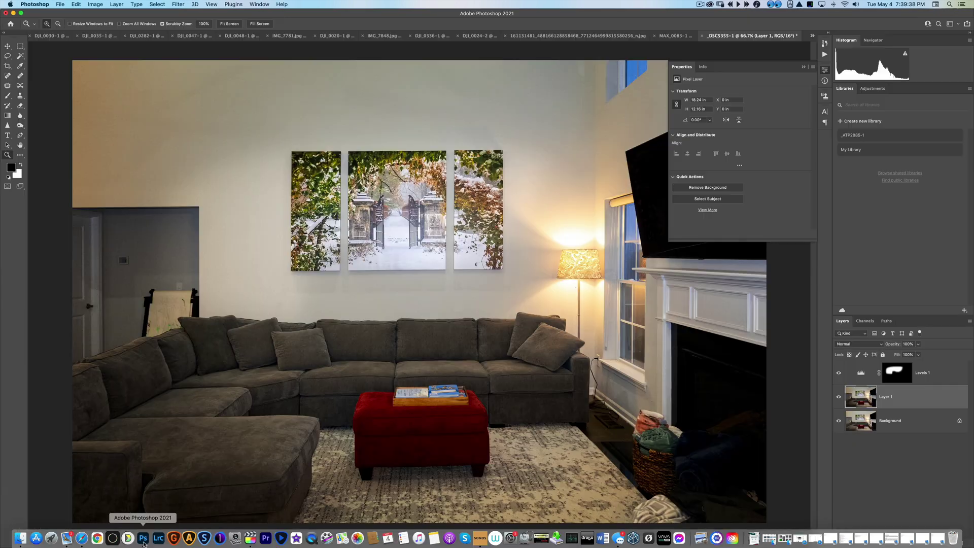
# - Check the installed Photoshop release in its About screen and close it
pyautogui.click(34, 4)
pyautogui.click(32, 13)
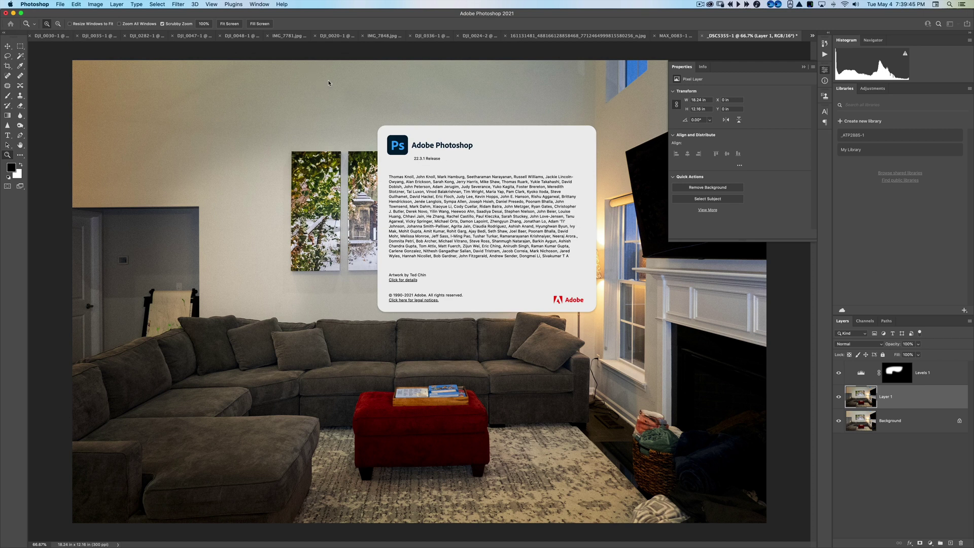
pyautogui.click(405, 136)
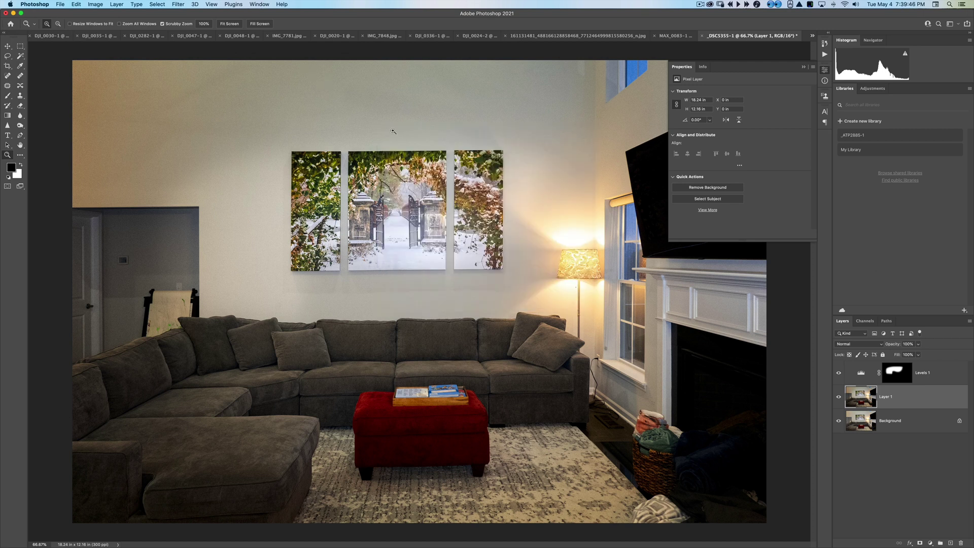
# - Check the Camera Raw plugin's version in its About screen and dismiss it
pyautogui.click(61, 5)
pyautogui.moveTo(29, 21)
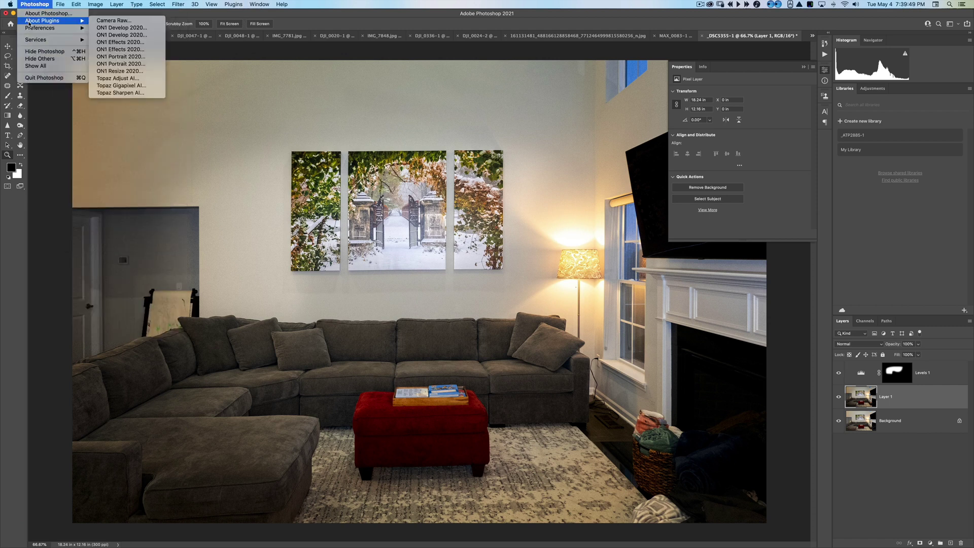
pyautogui.click(114, 20)
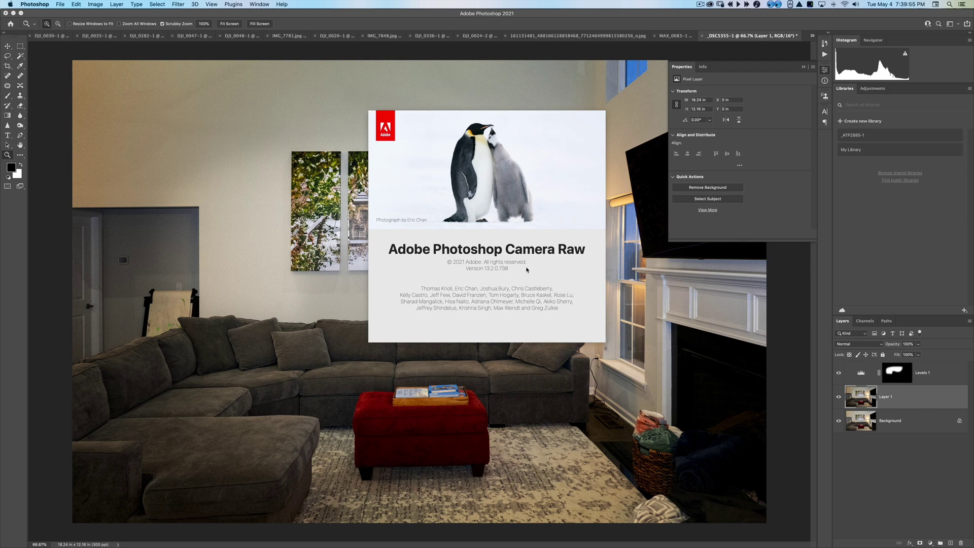
pyautogui.click(39, 3)
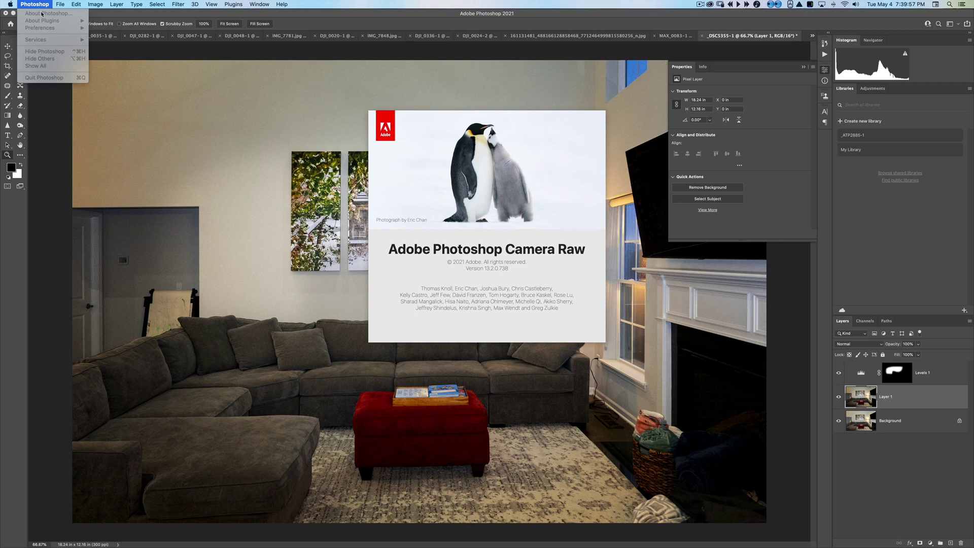
pyautogui.click(293, 101)
pyautogui.click(371, 114)
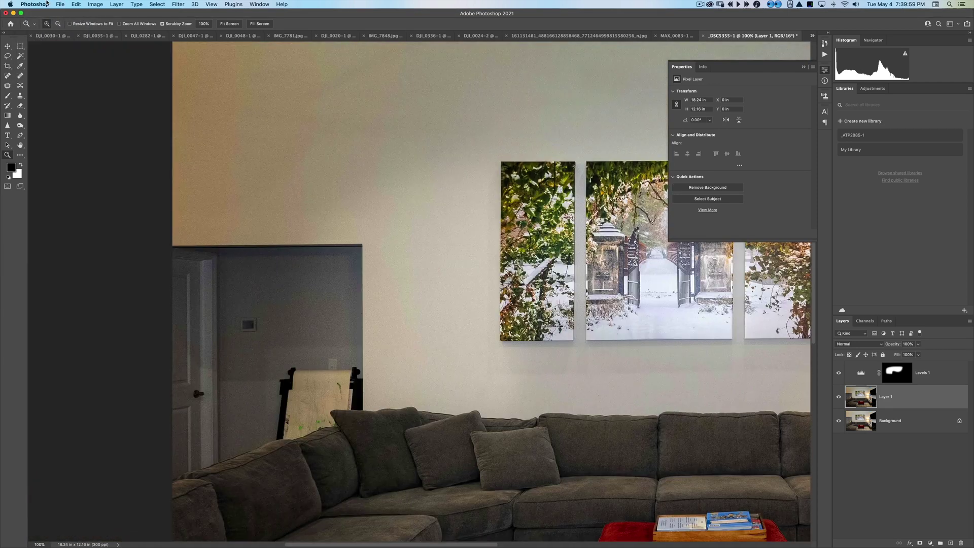
# - Show Photoshop's About screen once more to recheck the release number, and close it
pyautogui.click(34, 4)
pyautogui.click(53, 15)
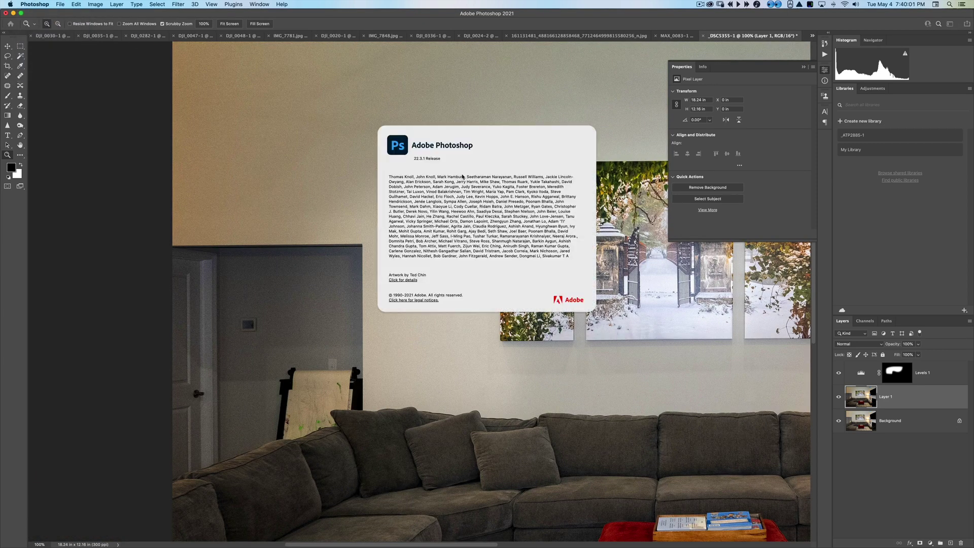
pyautogui.click(457, 179)
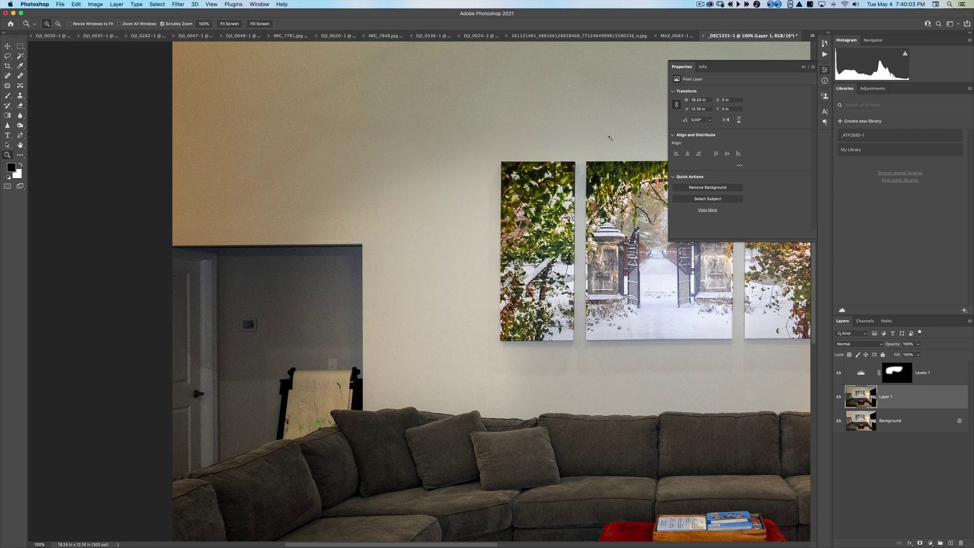
# - Hide Photoshop, then move and enlarge the SampleFiles folder window so its image thumbnails have more room
pyautogui.click(34, 4)
pyautogui.moveTo(39, 45)
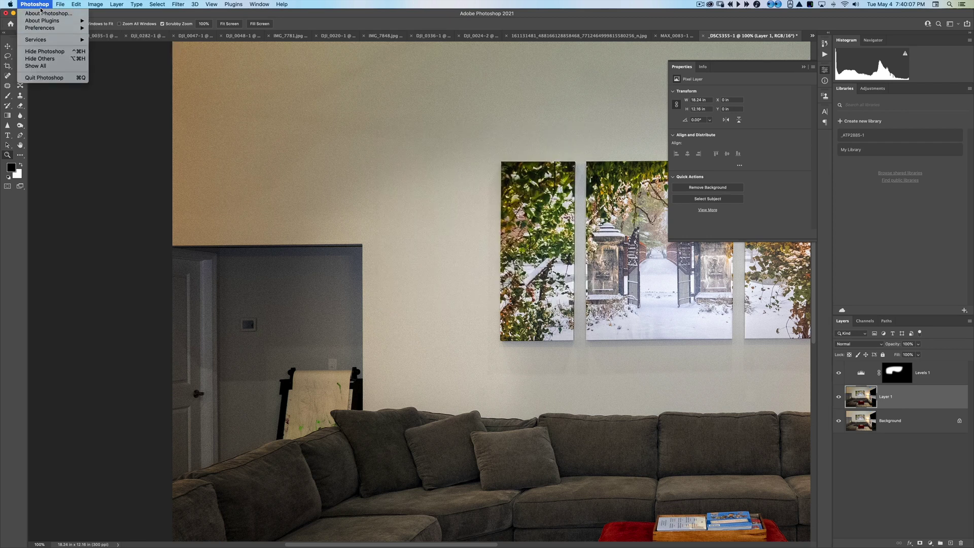
pyautogui.click(45, 48)
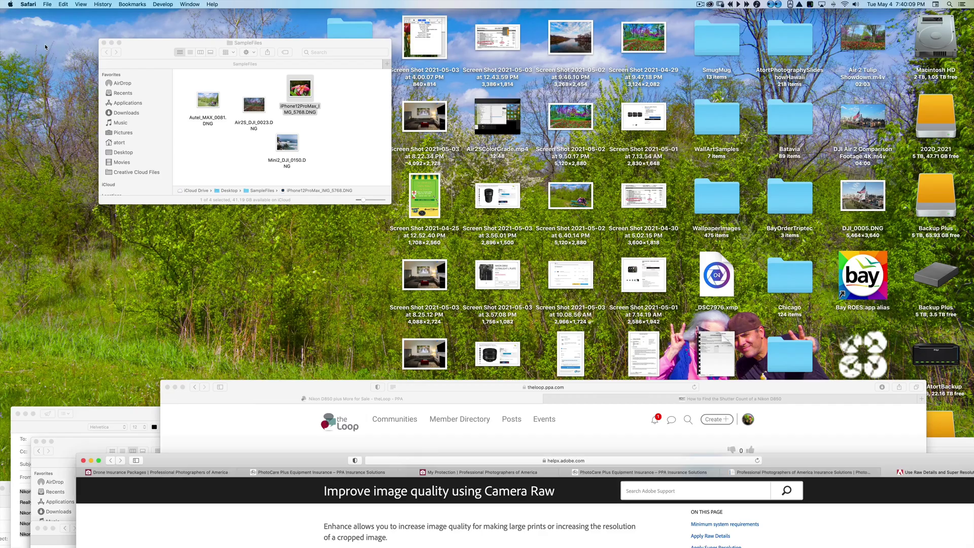
pyautogui.moveTo(208, 49); pyautogui.dragTo(155, 33)
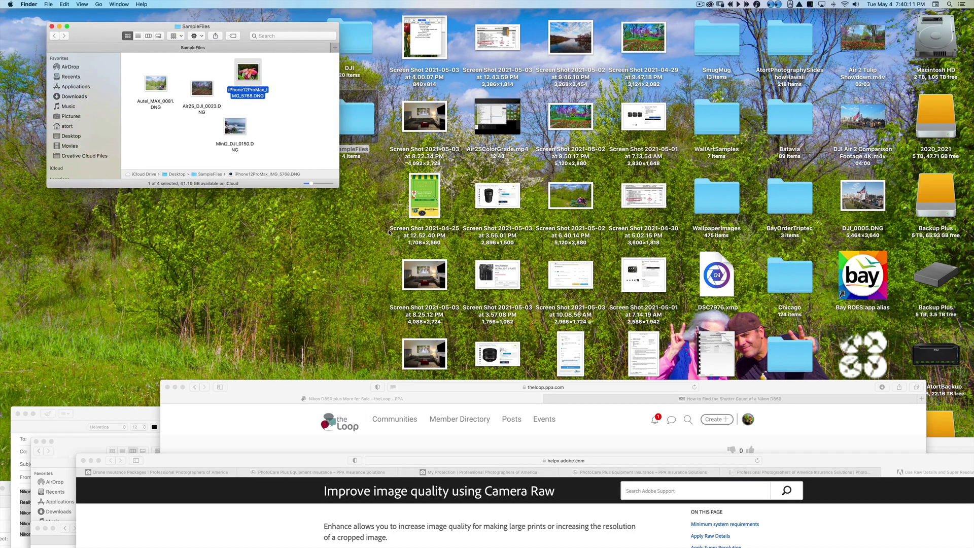
pyautogui.moveTo(342, 195); pyautogui.dragTo(586, 361)
pyautogui.moveTo(264, 28); pyautogui.dragTo(250, 14)
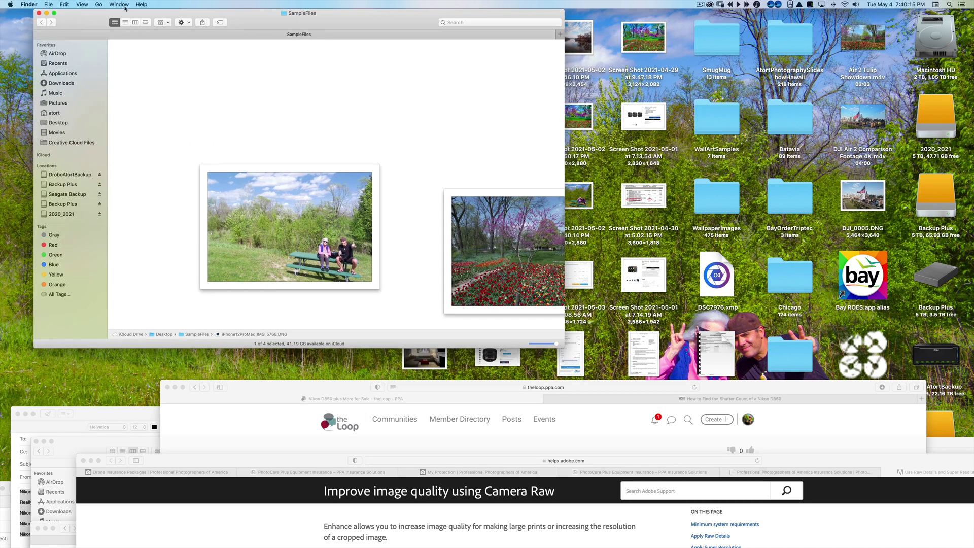
# - Clean up the icons in the SampleFiles folder by name
pyautogui.click(82, 4)
pyautogui.moveTo(116, 68)
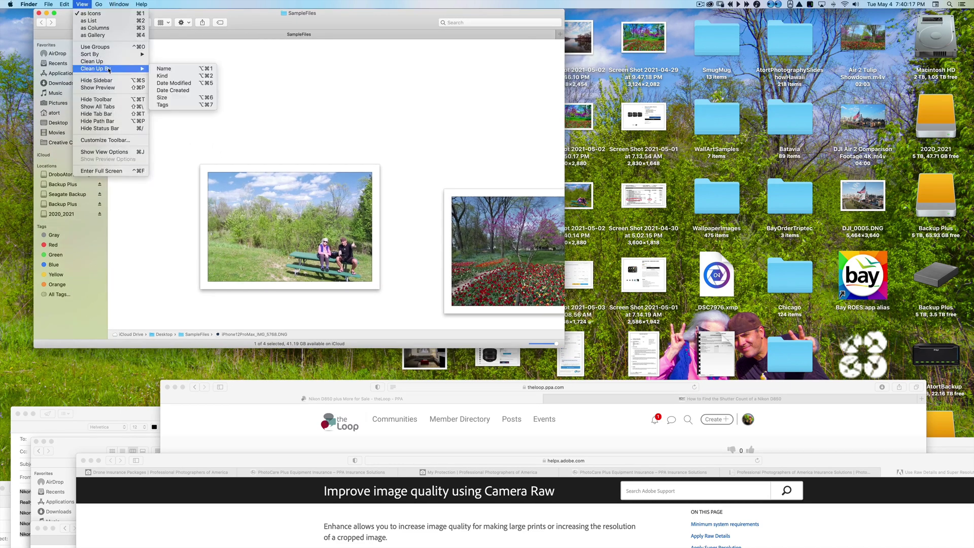
pyautogui.click(172, 70)
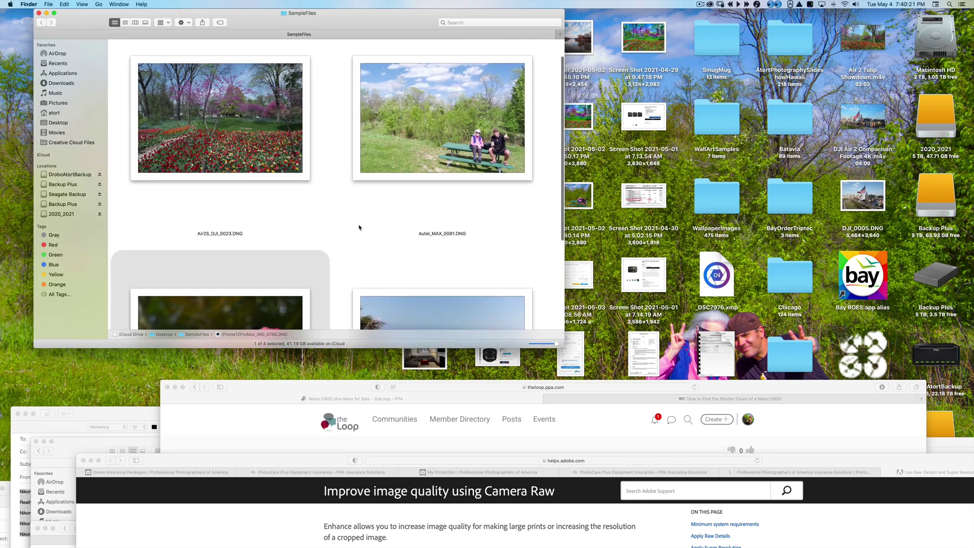
# - Look through the sample DNG files from the drones and the iPhone in the SampleFiles folder
pyautogui.scroll(-5, 358, 227)
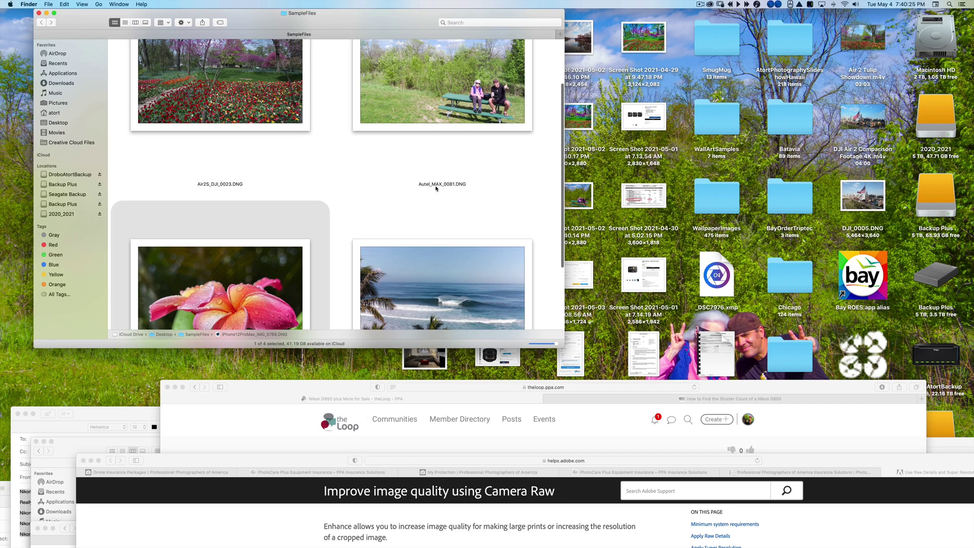
pyautogui.scroll(1, 437, 190)
pyautogui.scroll(2, 435, 190)
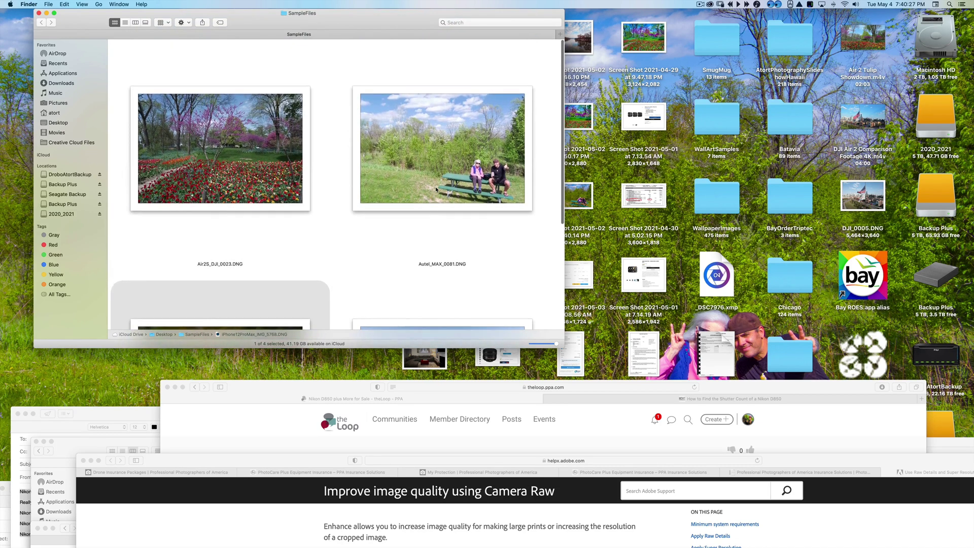
pyautogui.scroll(-1, 437, 190)
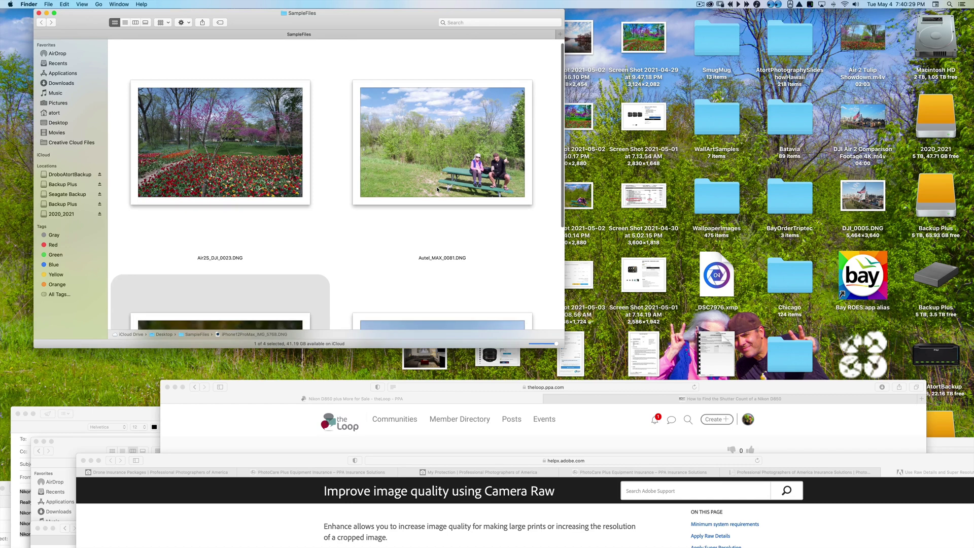
pyautogui.scroll(-3, 437, 190)
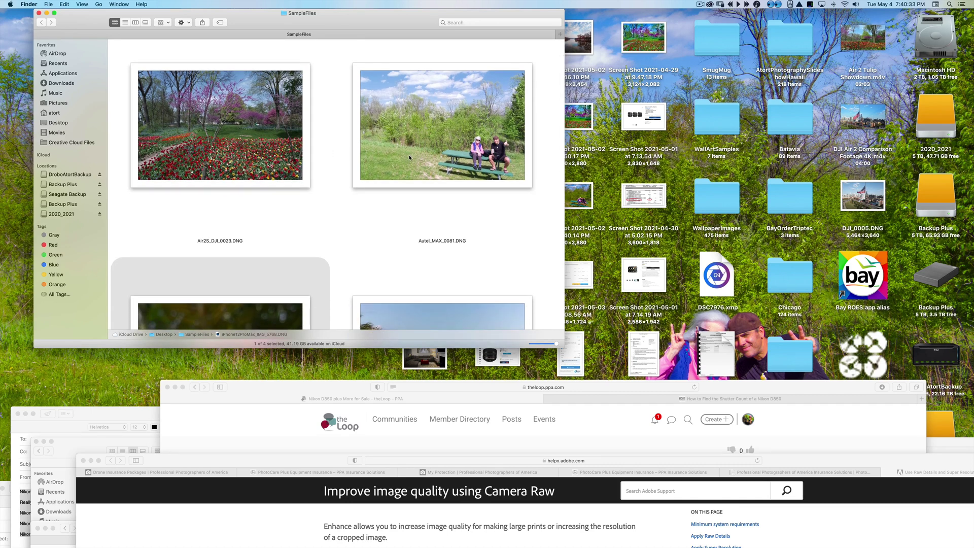
pyautogui.scroll(-10, 412, 157)
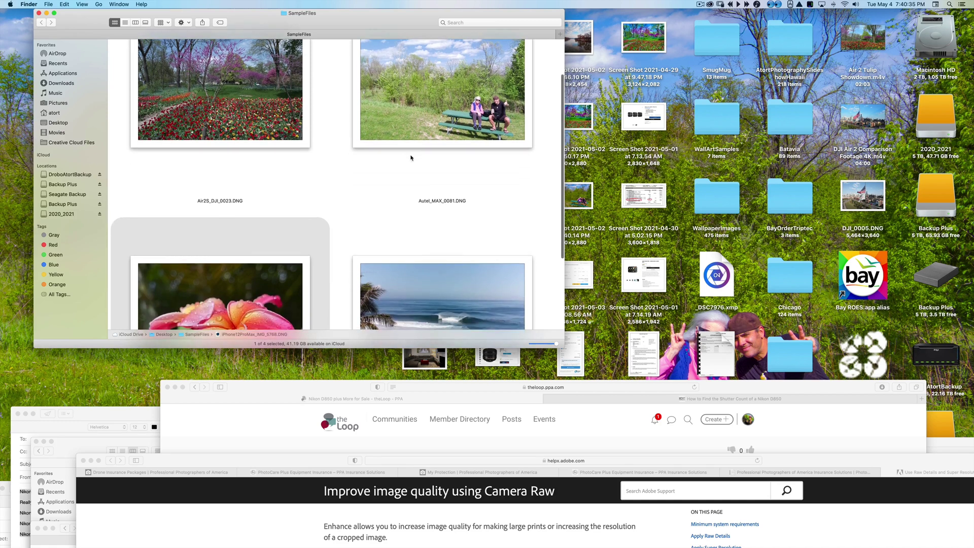
pyautogui.scroll(-3, 269, 196)
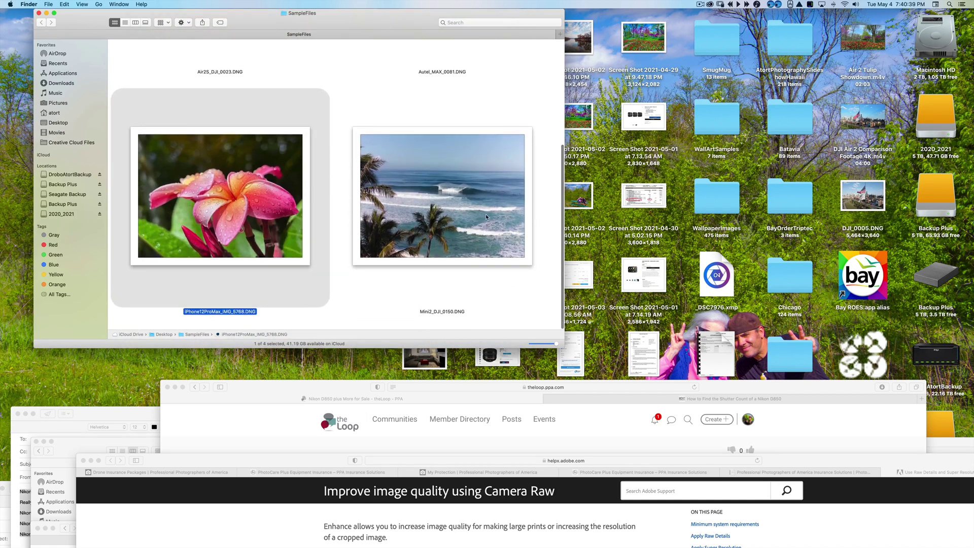
pyautogui.scroll(10, 486, 214)
pyautogui.scroll(-1, 486, 216)
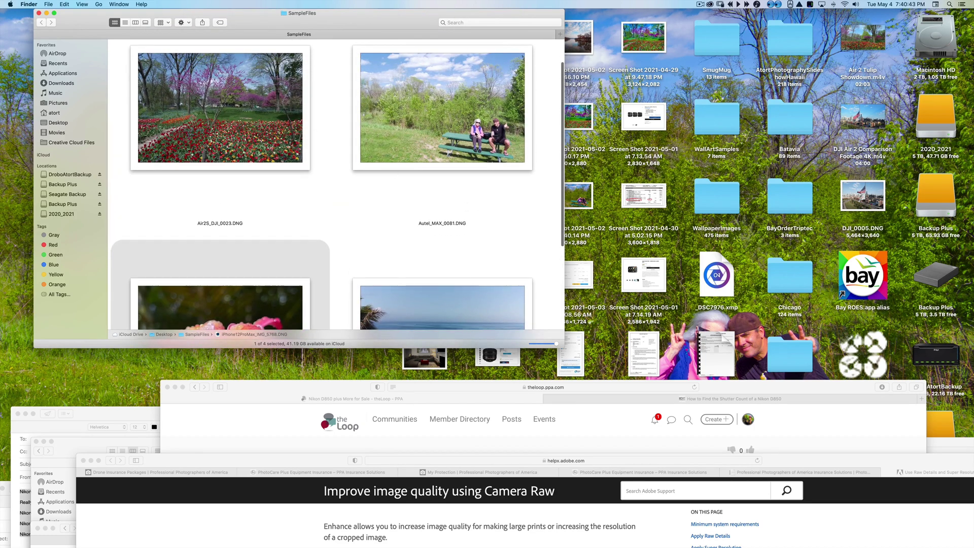
# - Open Autel_MAX_0081.DNG in Camera Raw and set its Exposure to -0.45
pyautogui.doubleClick(455, 132)
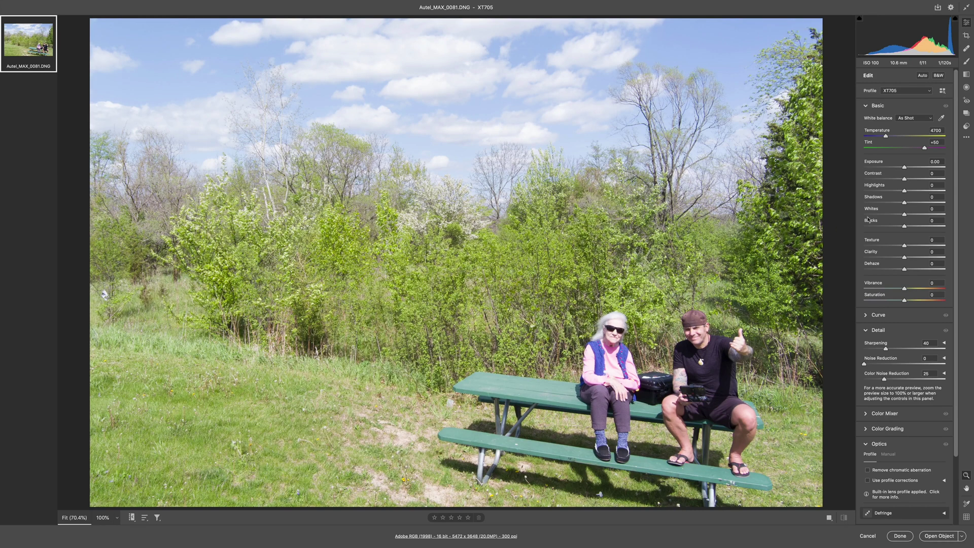
pyautogui.moveTo(905, 167); pyautogui.dragTo(901, 168)
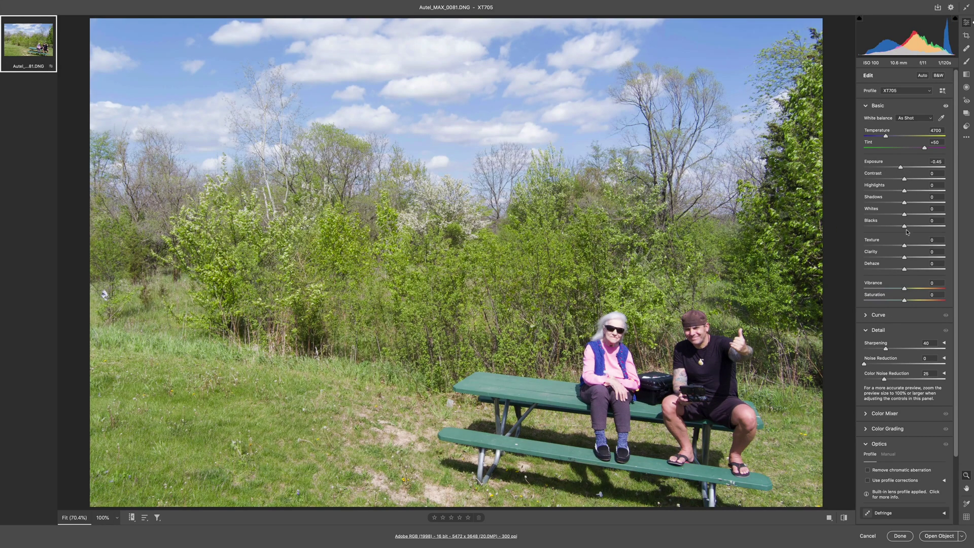
# - Set Dehaze to +31, Saturation to +48 and Shadows to +34 for Autel_MAX_0081.DNG
pyautogui.moveTo(904, 269); pyautogui.dragTo(924, 298)
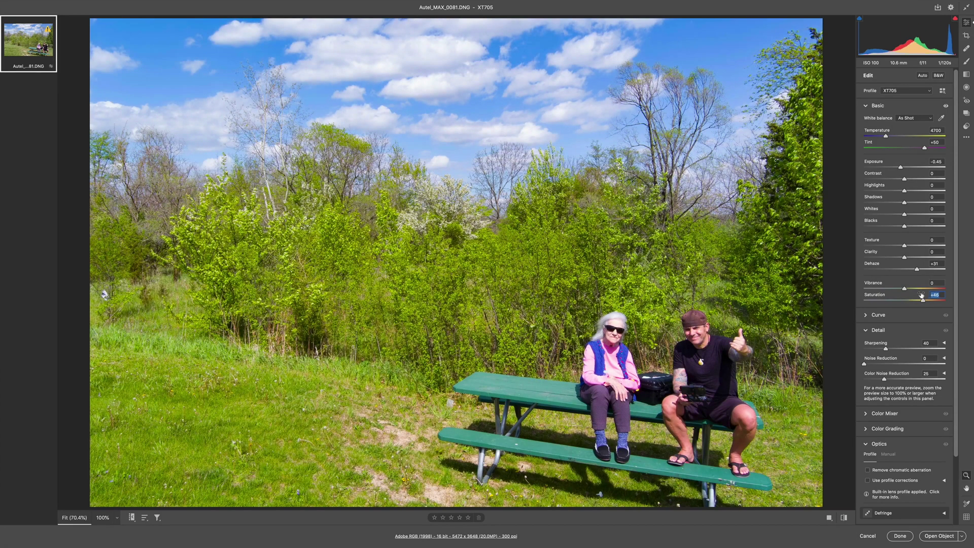
pyautogui.moveTo(906, 204); pyautogui.dragTo(919, 204)
# - Inspect the foliage and both faces in the Enhance preview with Super Resolution enabled, and create the enhanced DNG
pyautogui.rightClick(684, 344)
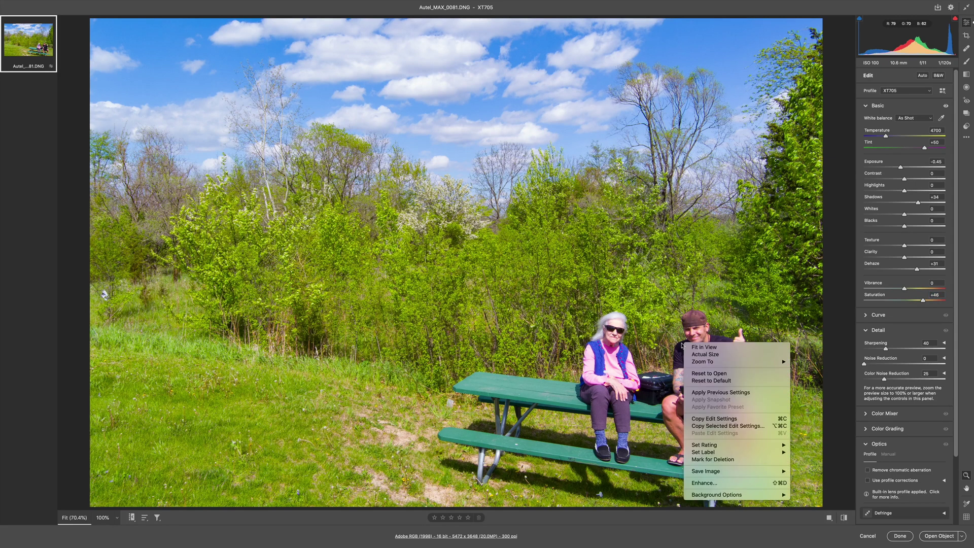
pyautogui.click(720, 483)
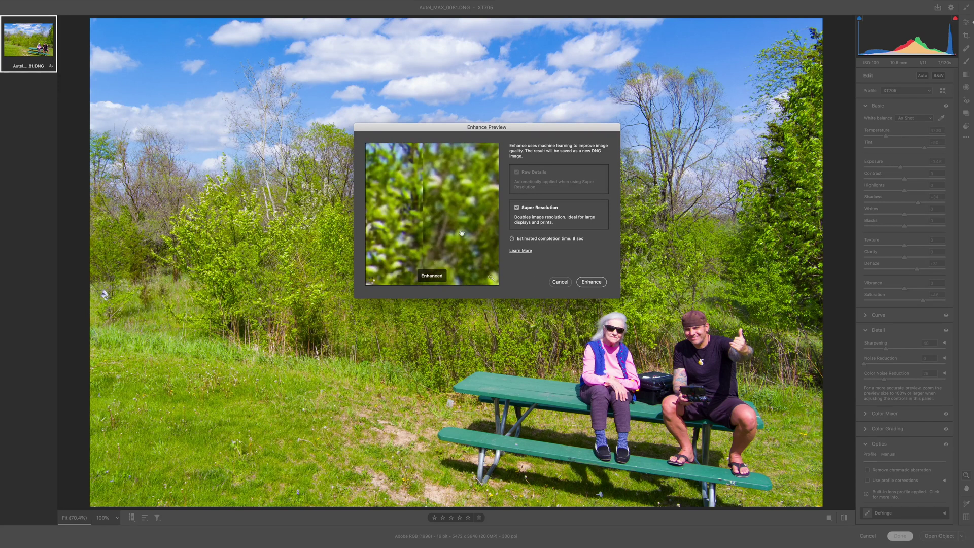
pyautogui.moveTo(379, 183); pyautogui.dragTo(397, 186)
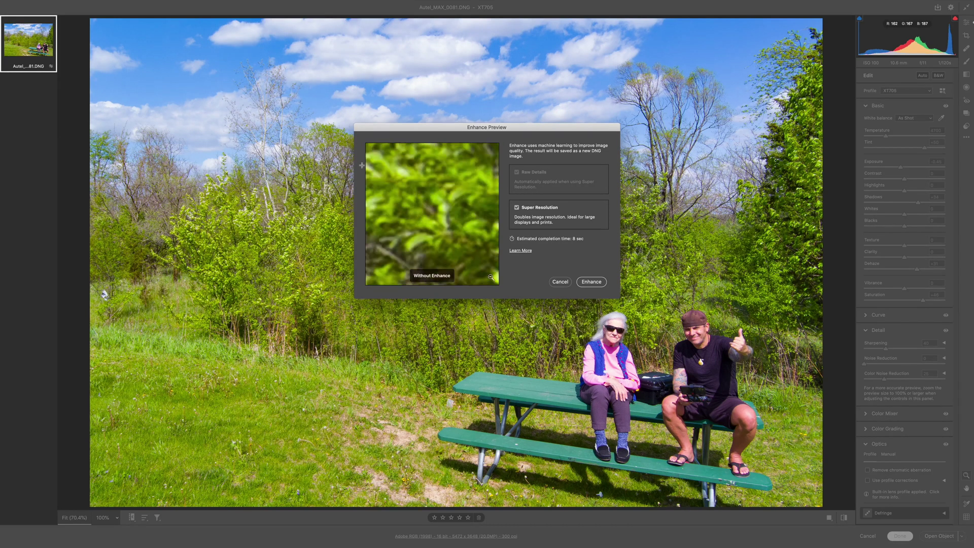
pyautogui.moveTo(431, 212); pyautogui.dragTo(436, 193)
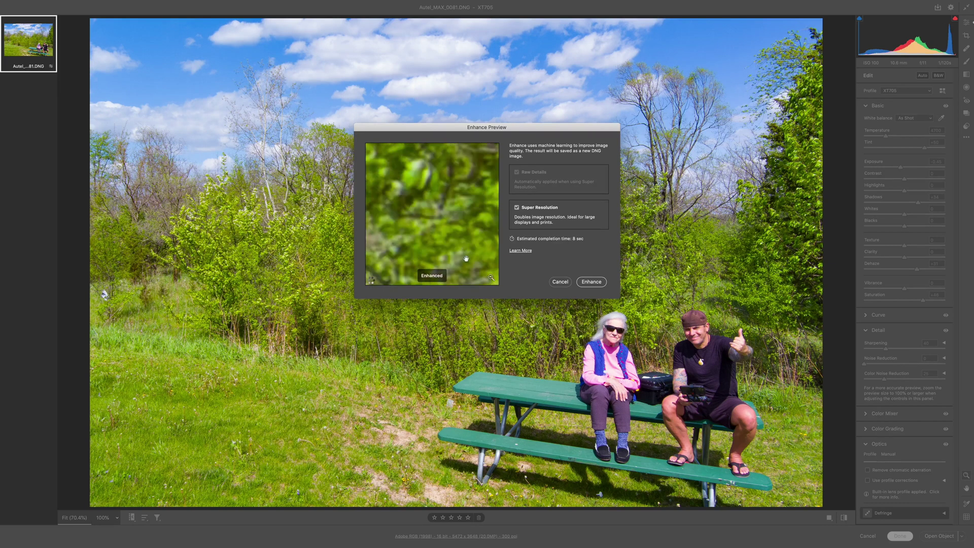
pyautogui.click(612, 339)
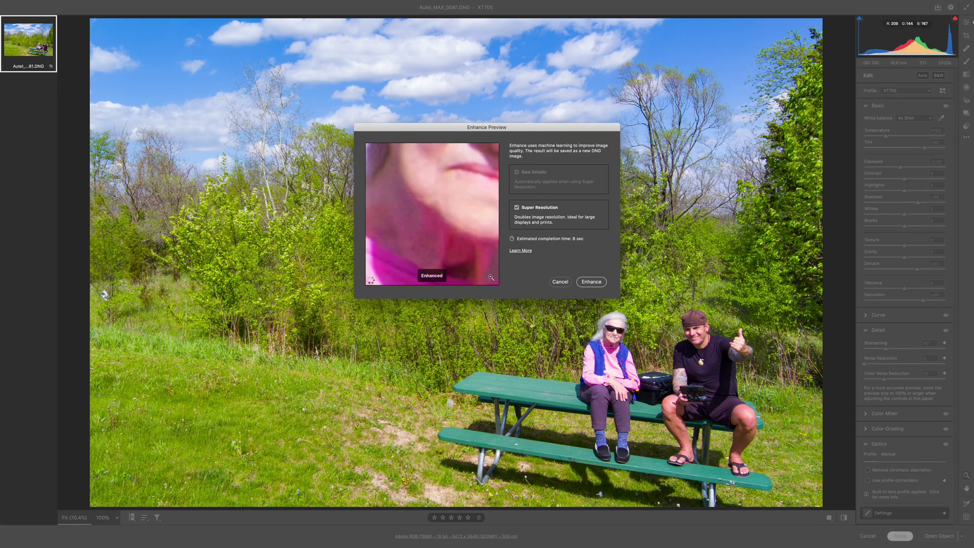
pyautogui.moveTo(456, 179); pyautogui.dragTo(454, 271)
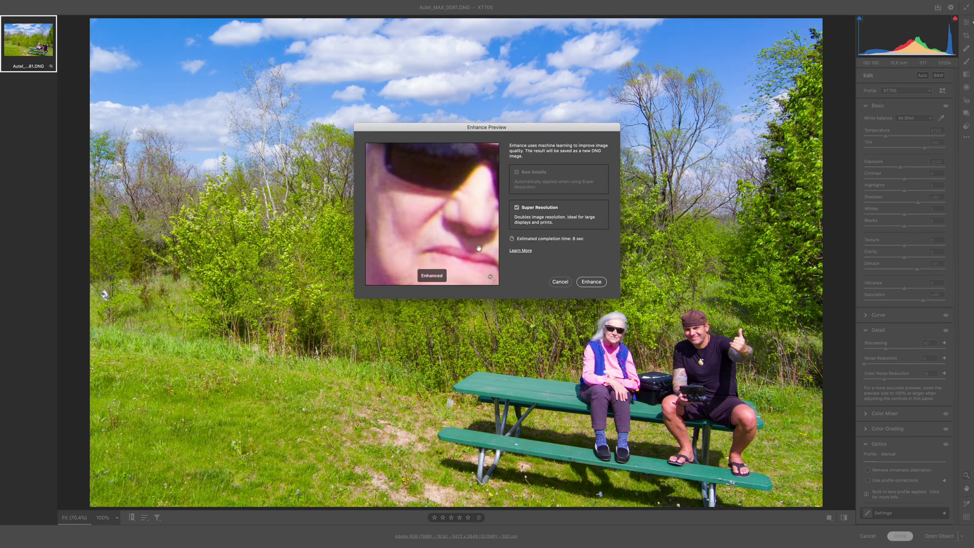
pyautogui.moveTo(472, 222); pyautogui.dragTo(414, 203)
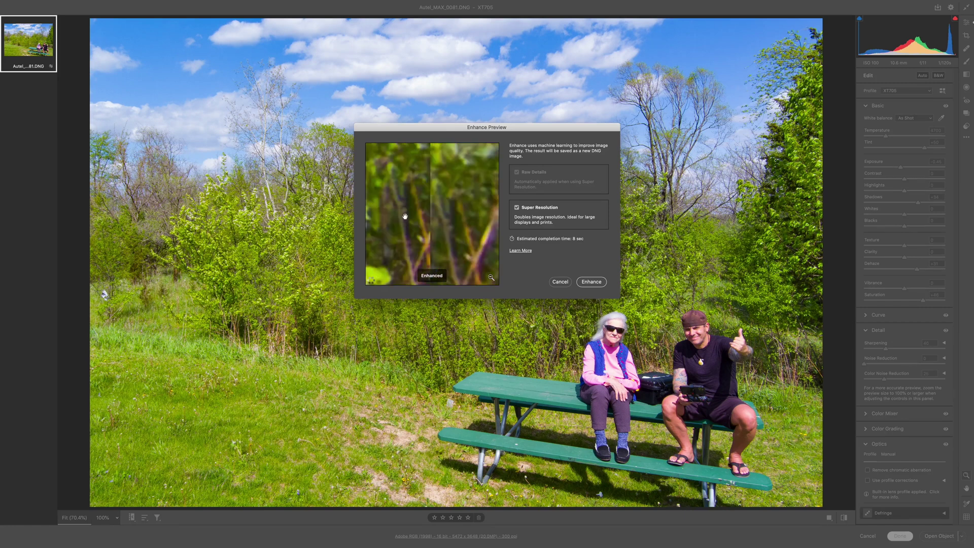
pyautogui.click(699, 335)
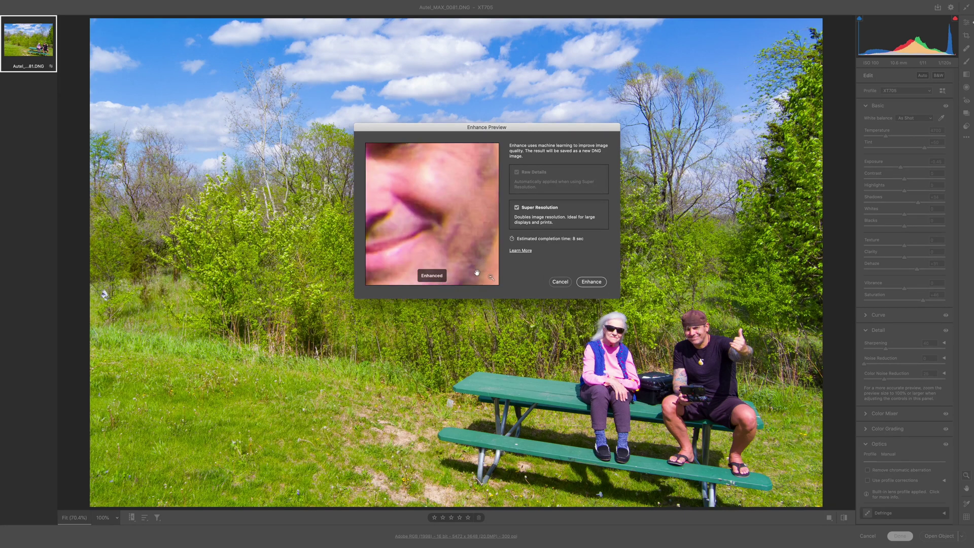
pyautogui.click(594, 283)
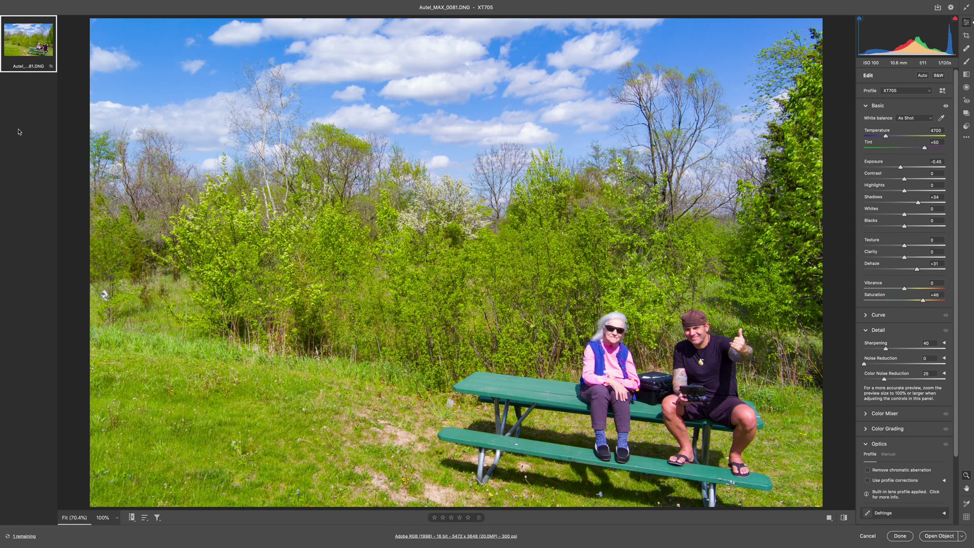
# - Select Autel_MAX_0081-Enhanced.dng in the filmstrip and open it in Photoshop as a smart object
pyautogui.moveTo(30, 102)
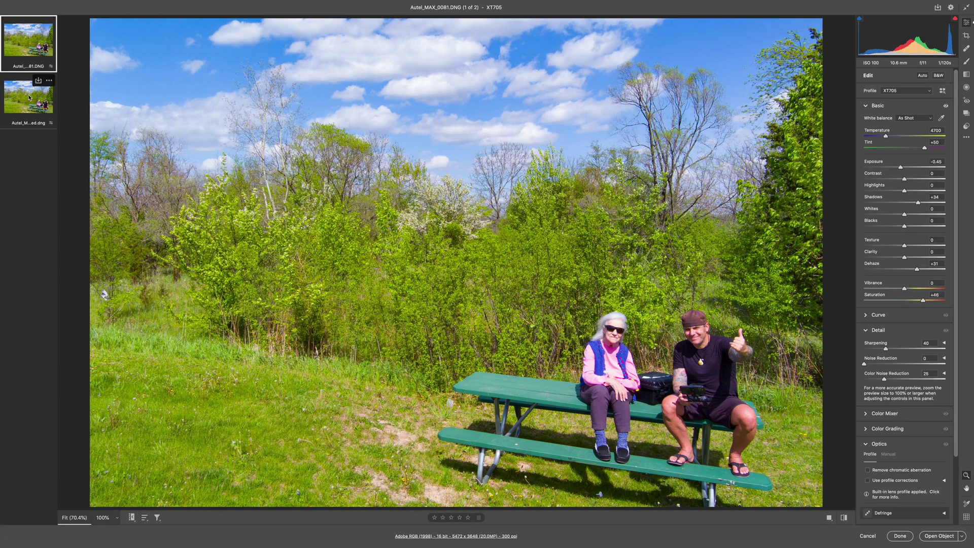
pyautogui.click(32, 104)
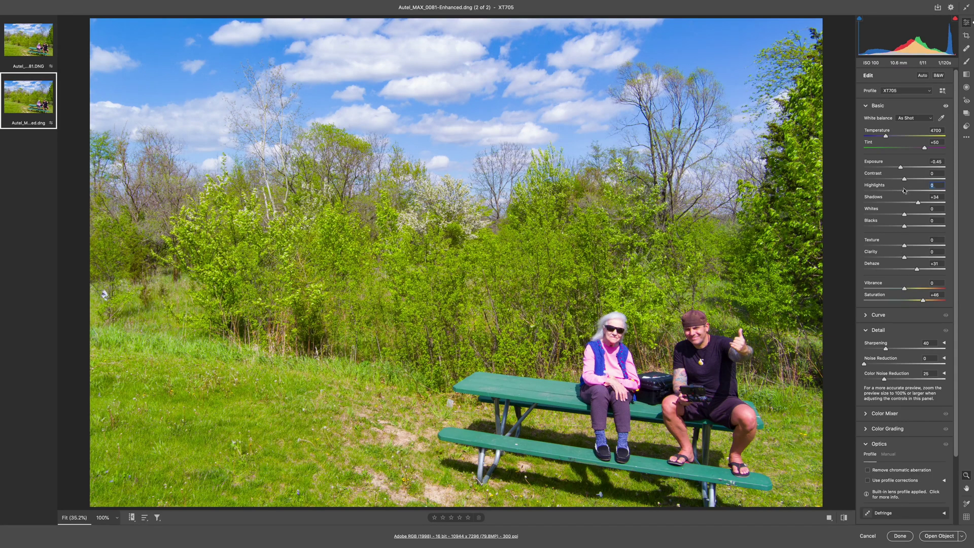
pyautogui.moveTo(904, 190)
pyautogui.mouseDown()
pyautogui.moveTo(883, 189)
pyautogui.moveTo(894, 189)
pyautogui.mouseUp()
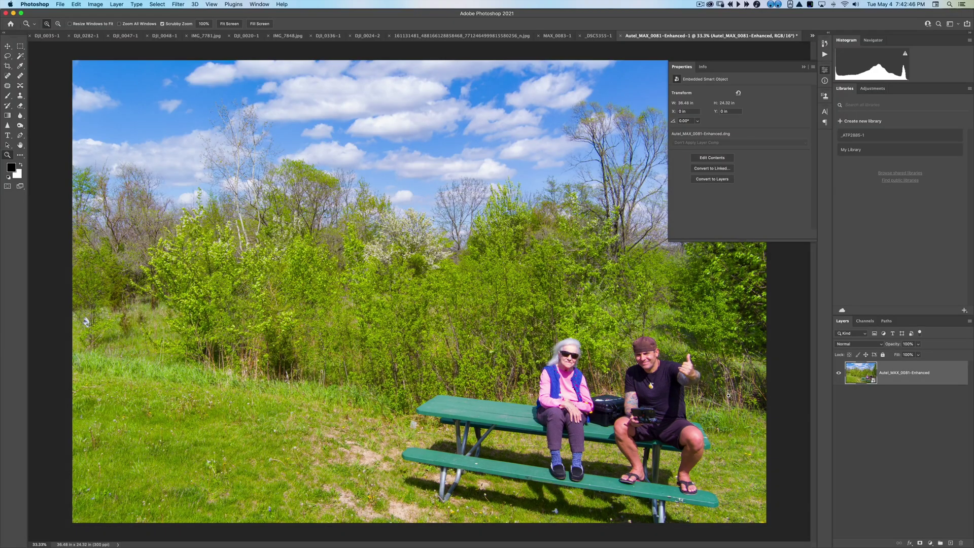
# - View the enhanced photo in full screen, magnified around the two people on the bench
pyautogui.hscroll(-3, 705, 378)
pyautogui.press('f')
pyautogui.press('f')
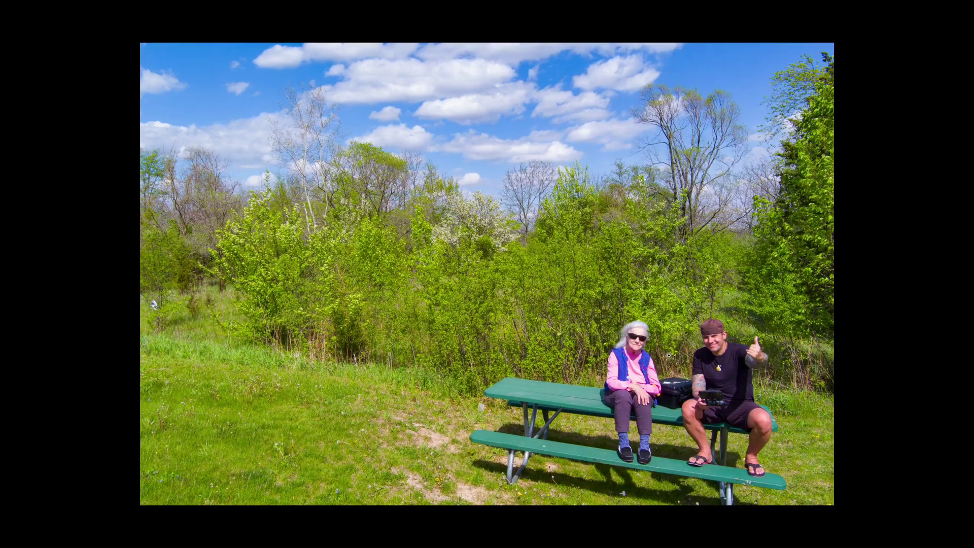
pyautogui.click(676, 346)
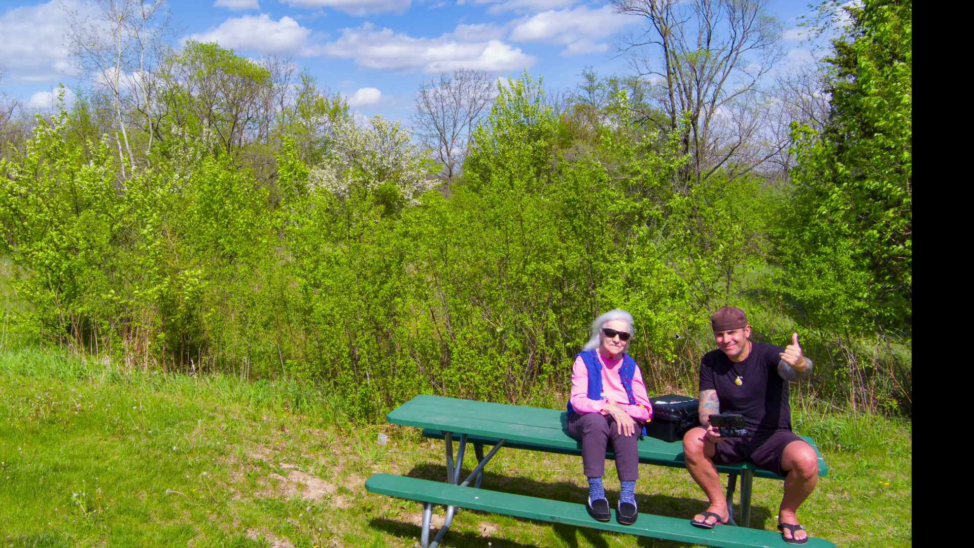
# - Check the enhanced photo's pixel dimensions in Image Size, and examine the two seated people at 100% in the standard screen view
pyautogui.press('super+alt+i')
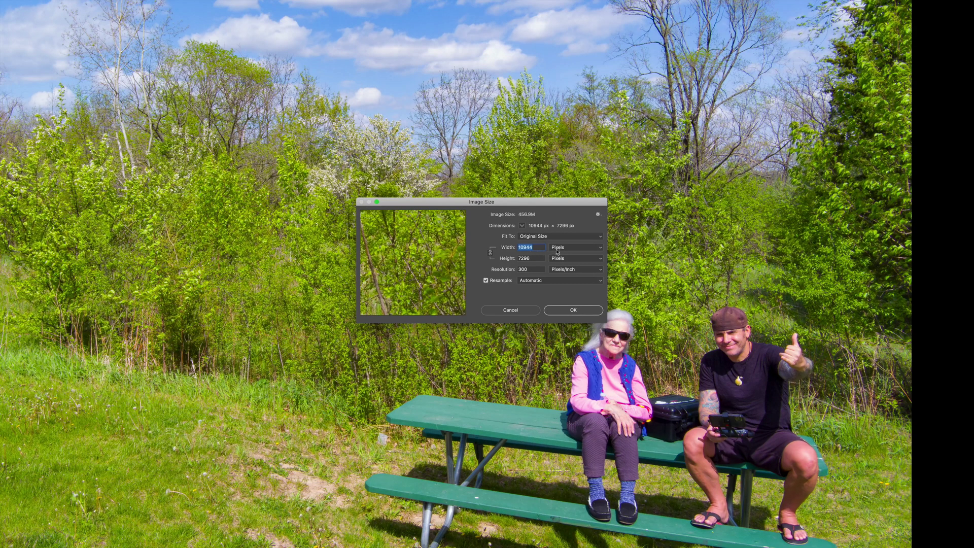
pyautogui.click(572, 249)
pyautogui.click(558, 256)
pyautogui.click(561, 311)
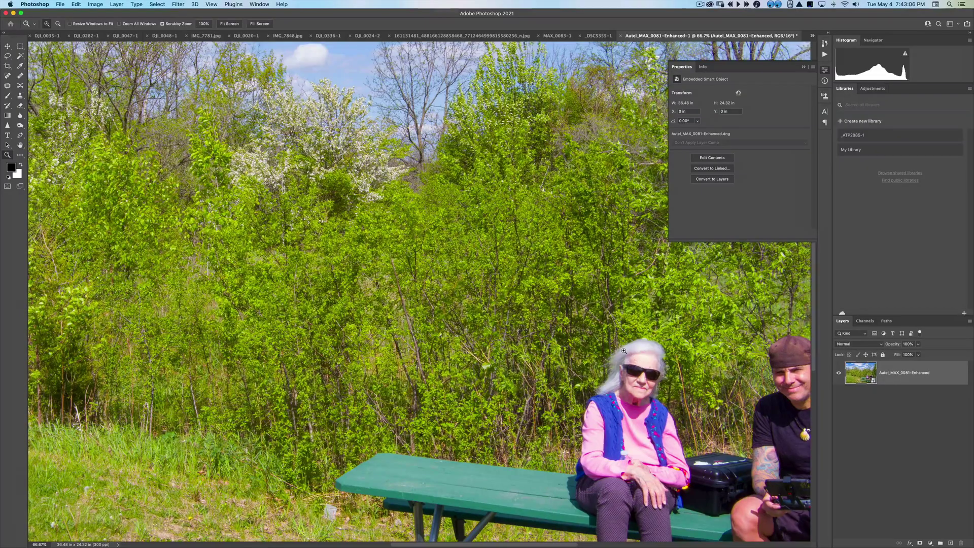
pyautogui.click(632, 351)
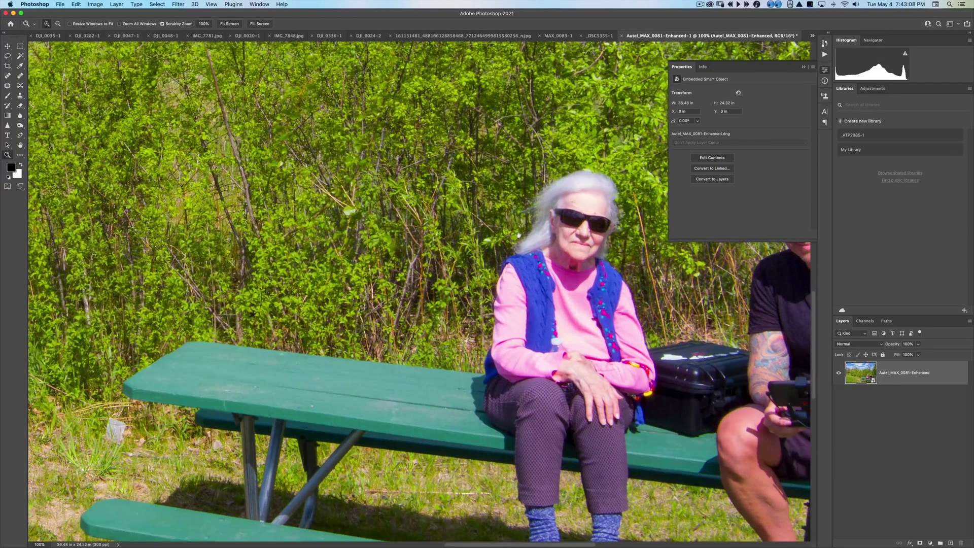
pyautogui.moveTo(609, 398); pyautogui.dragTo(505, 306)
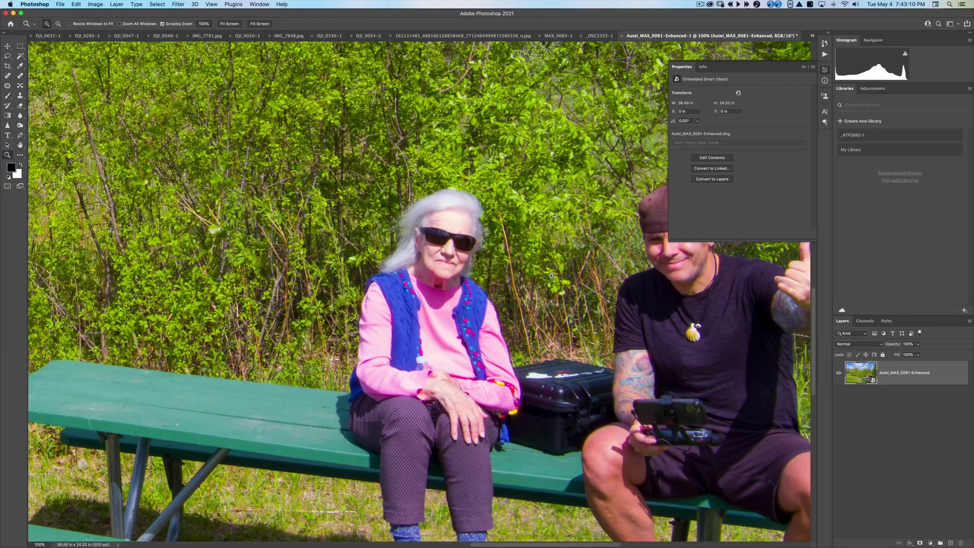
# - Switch to Finder and open the original Autel_MAX_0081.DNG through Camera Raw into Photoshop as a smart object
pyautogui.press('super+Tab')
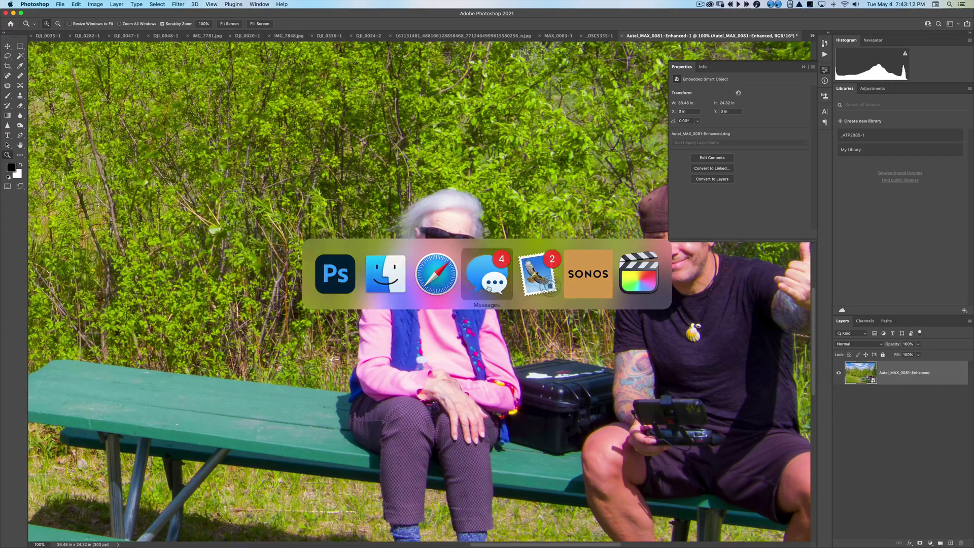
pyautogui.press('super+Tab')
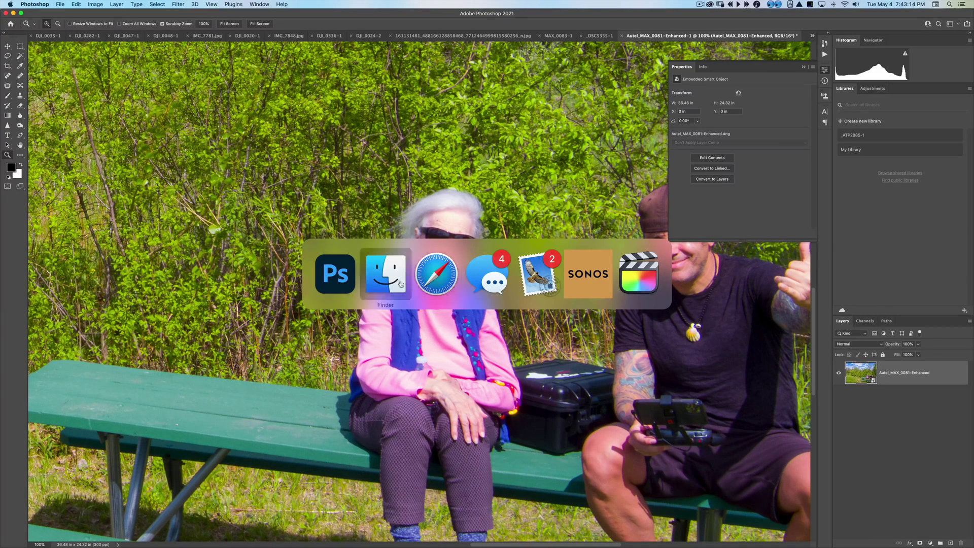
pyautogui.doubleClick(433, 118)
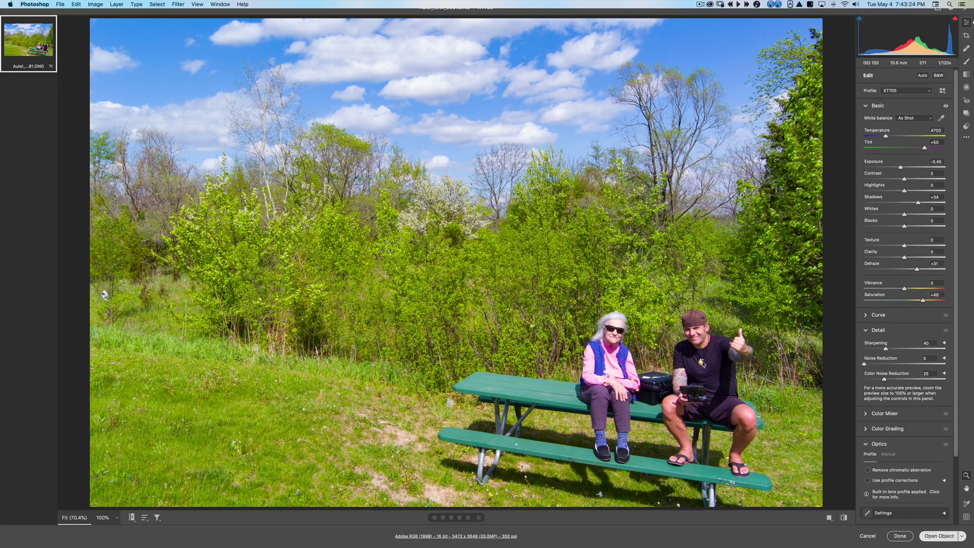
pyautogui.press('Return')
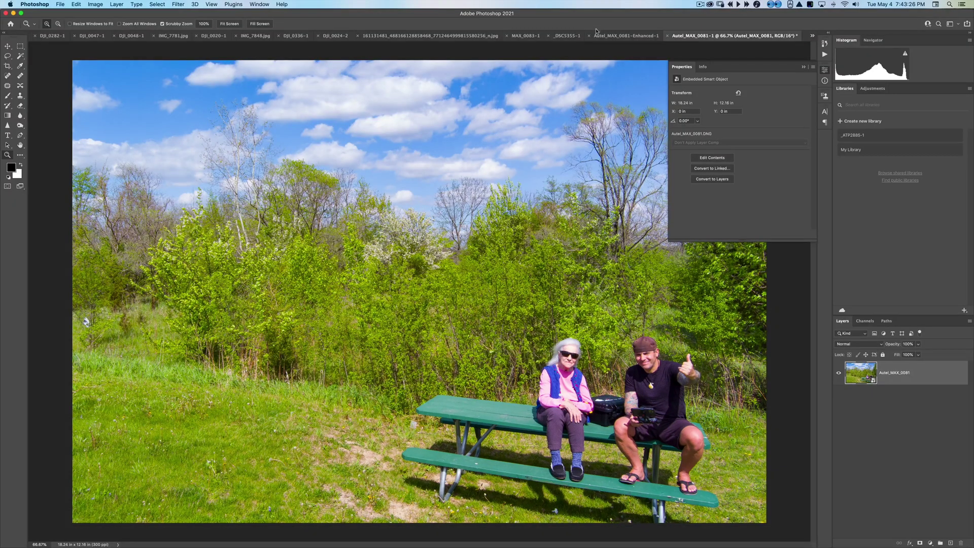
# - Compare the woman on the bench between the original and enhanced documents, magnifying the enhanced one to about 170%
pyautogui.click(632, 37)
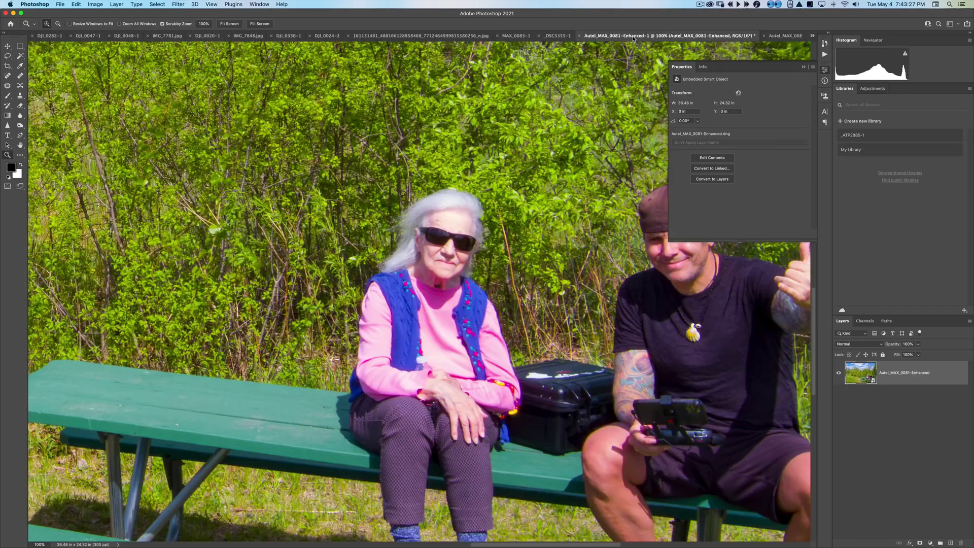
pyautogui.click(776, 36)
pyautogui.click(581, 343)
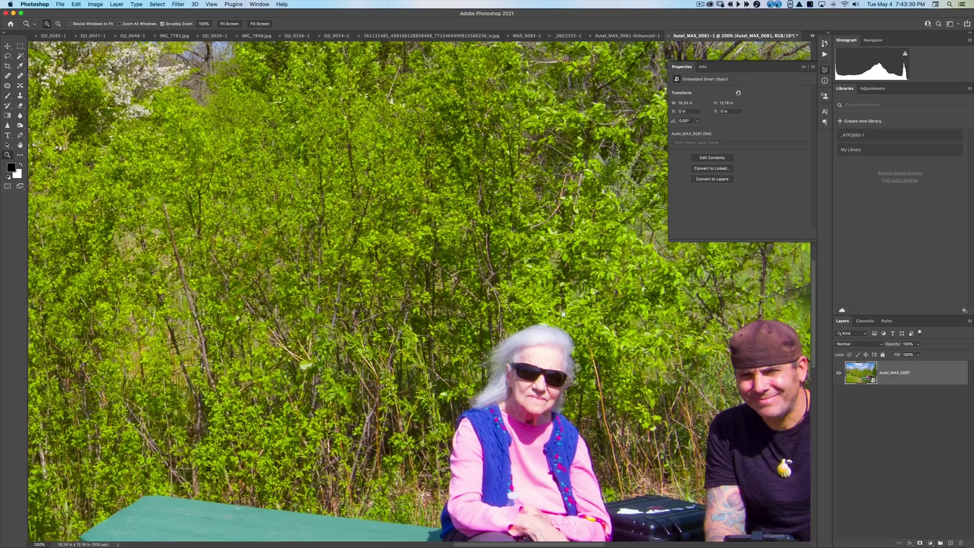
pyautogui.moveTo(563, 315); pyautogui.dragTo(651, 48)
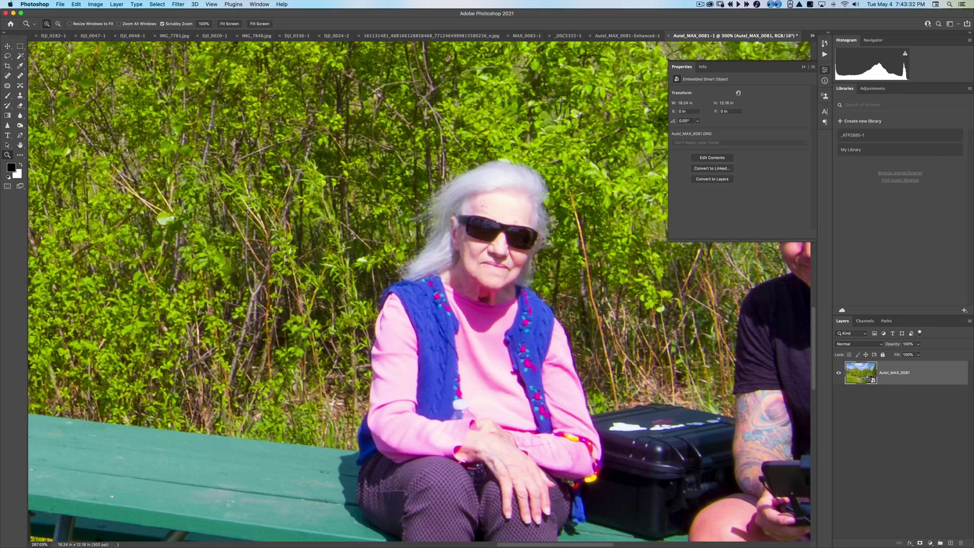
pyautogui.click(629, 36)
pyautogui.moveTo(564, 162); pyautogui.dragTo(585, 222)
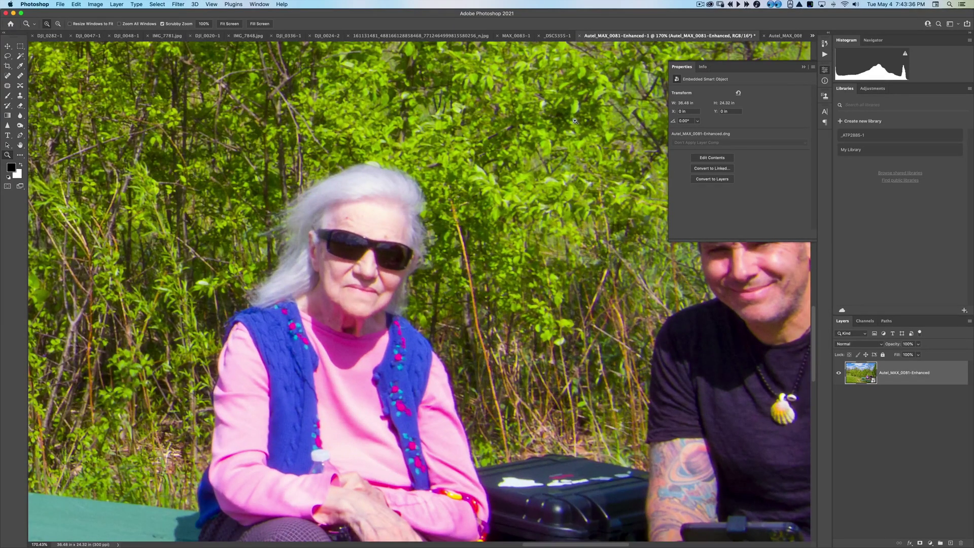
# - Examine the woman's face up close at about 774% in the original and about 442% in the enhanced version
pyautogui.click(784, 37)
pyautogui.moveTo(621, 159); pyautogui.dragTo(644, 168)
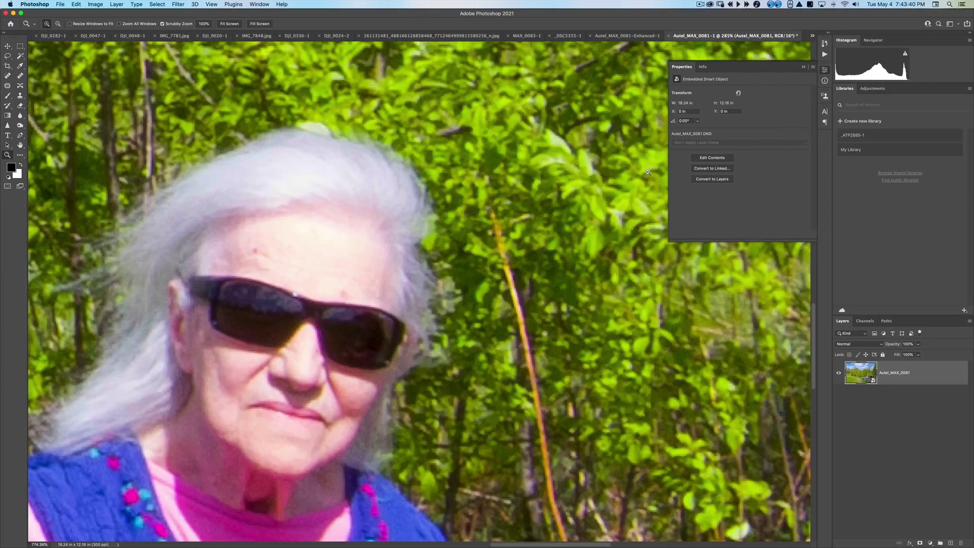
pyautogui.moveTo(494, 268); pyautogui.dragTo(571, 219)
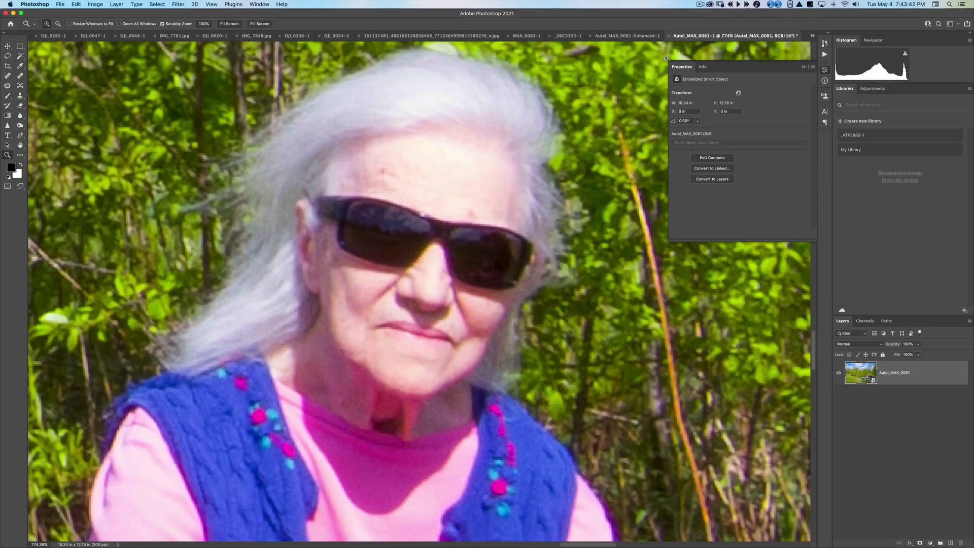
pyautogui.click(631, 37)
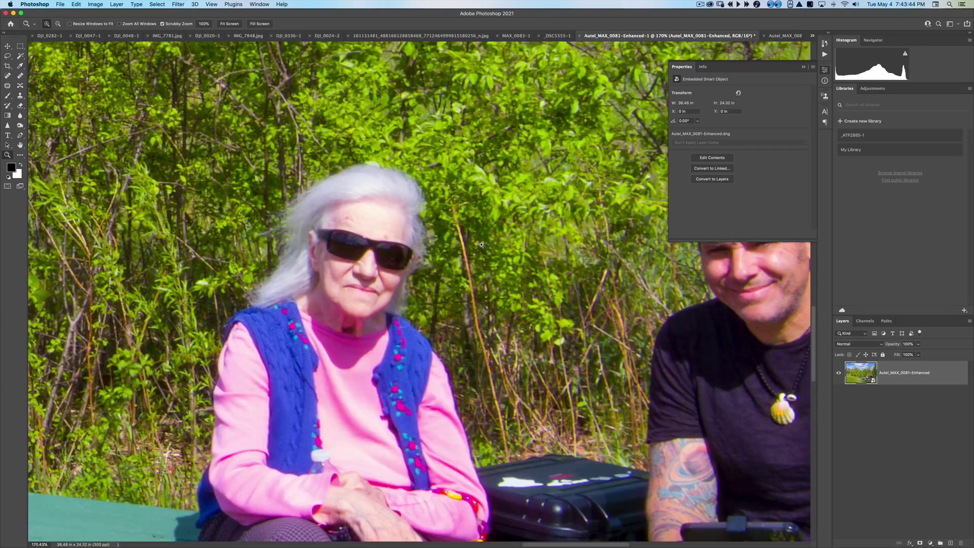
pyautogui.moveTo(624, 239); pyautogui.dragTo(644, 238)
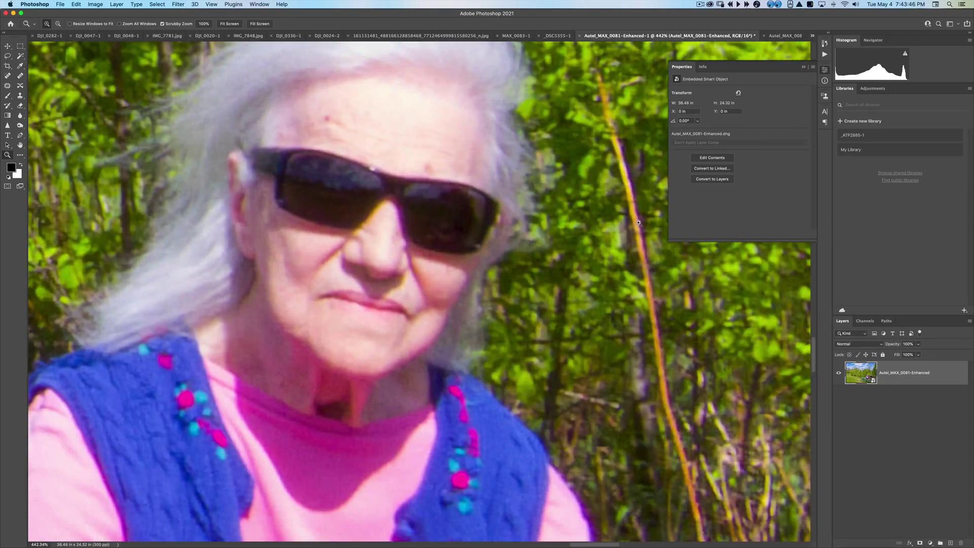
pyautogui.scroll(3, 576, 242)
pyautogui.hscroll(2, 577, 242)
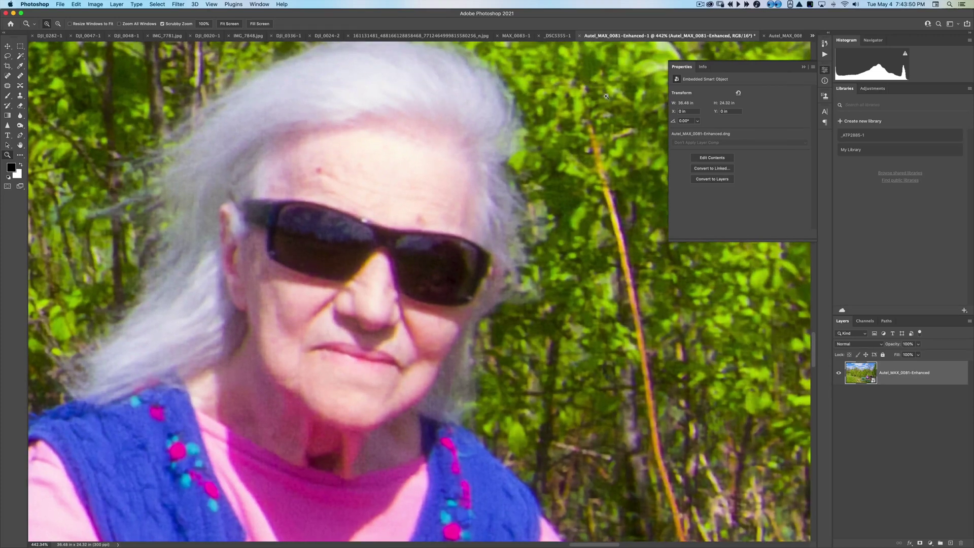
# - Compare the thin branch and foliage beside the woman's head between the original and enhanced documents
pyautogui.click(786, 35)
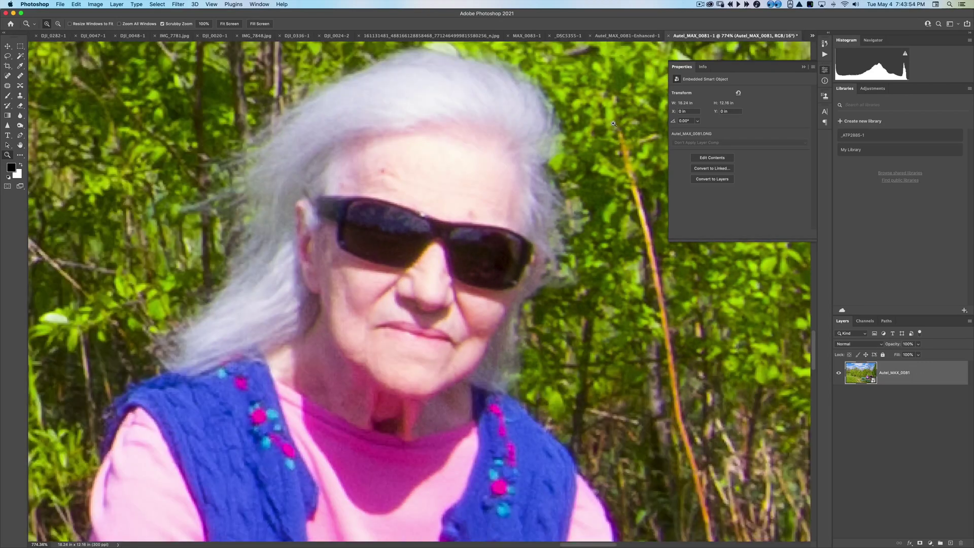
pyautogui.moveTo(614, 123); pyautogui.dragTo(572, 130)
pyautogui.click(641, 37)
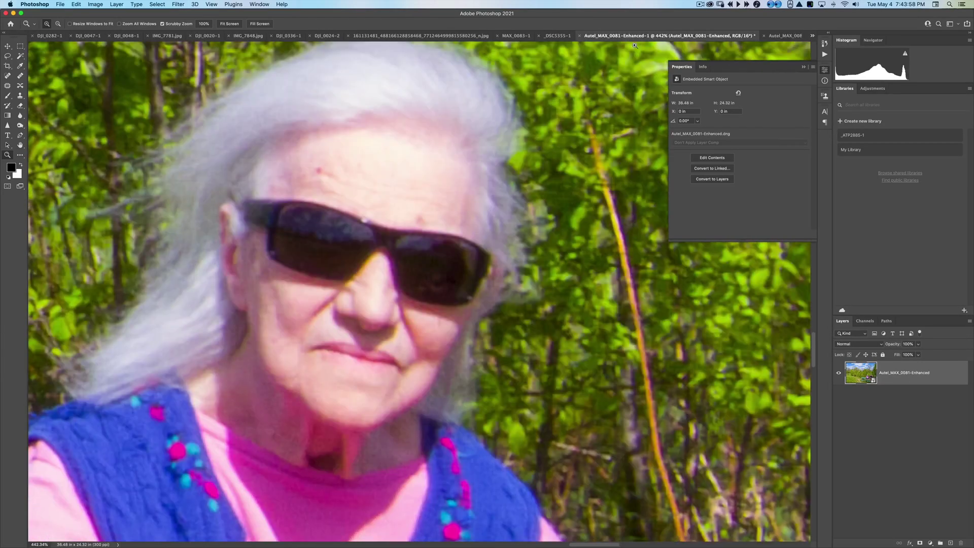
pyautogui.moveTo(629, 192); pyautogui.dragTo(551, 188)
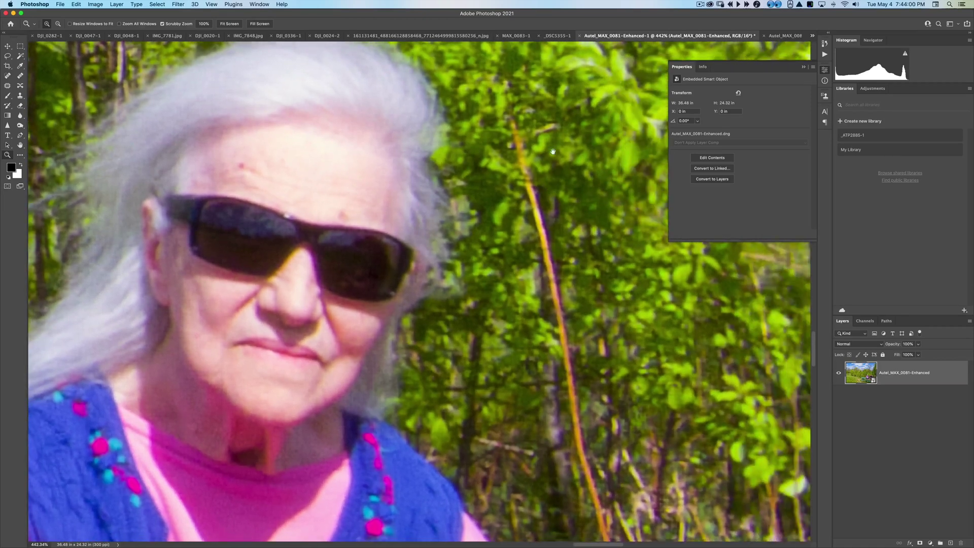
# - Examine the foliage above and beside the woman's head in the enhanced document
pyautogui.moveTo(551, 152); pyautogui.dragTo(507, 315)
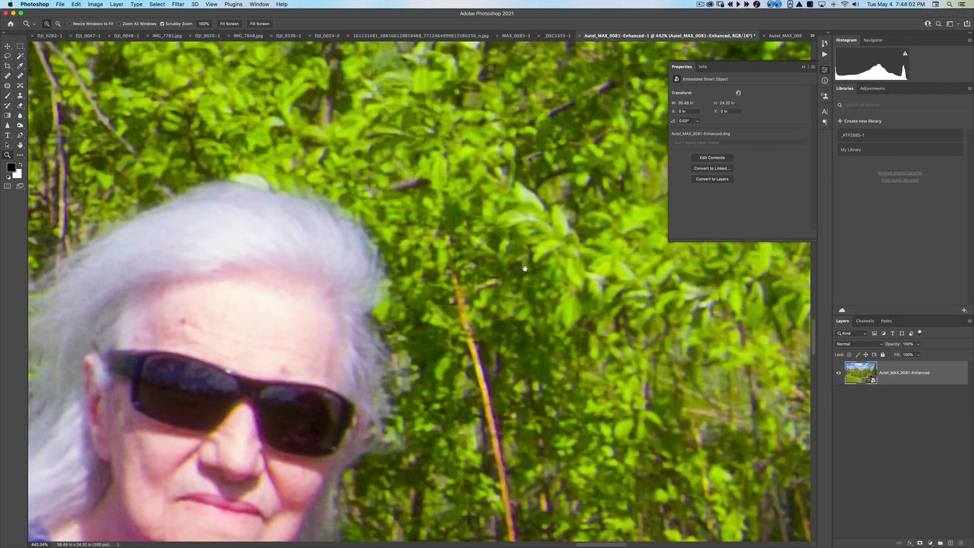
pyautogui.moveTo(525, 268); pyautogui.dragTo(558, 163)
pyautogui.moveTo(507, 252); pyautogui.dragTo(539, 247)
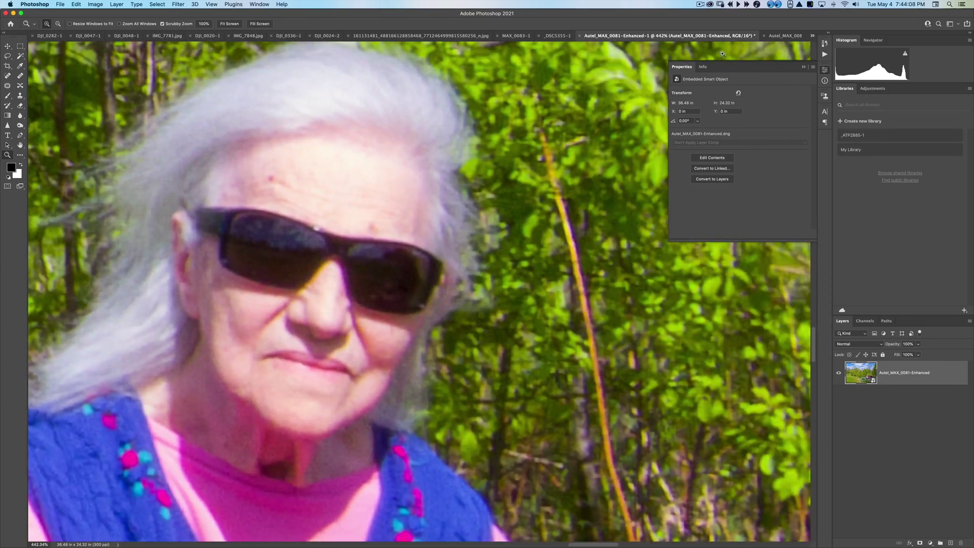
# - Switch to Finder and open Mini2_DJI_0150.DNG from the SampleFiles folder in Camera Raw
pyautogui.press('super+Tab')
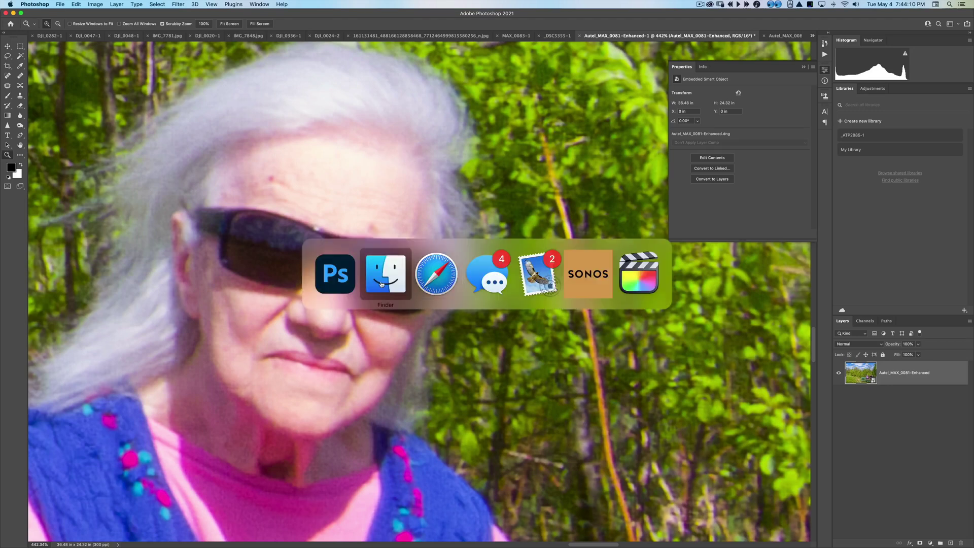
pyautogui.click(384, 280)
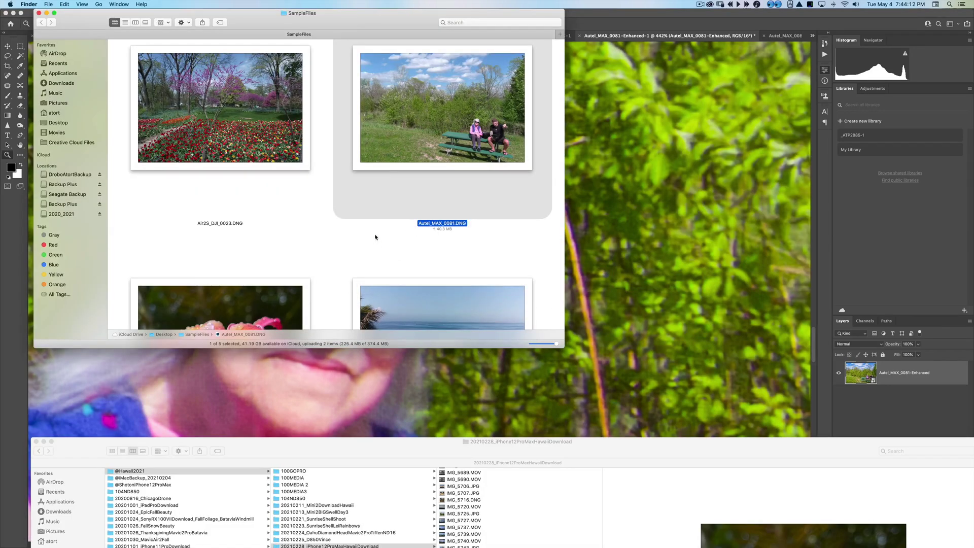
pyautogui.scroll(-5, 385, 250)
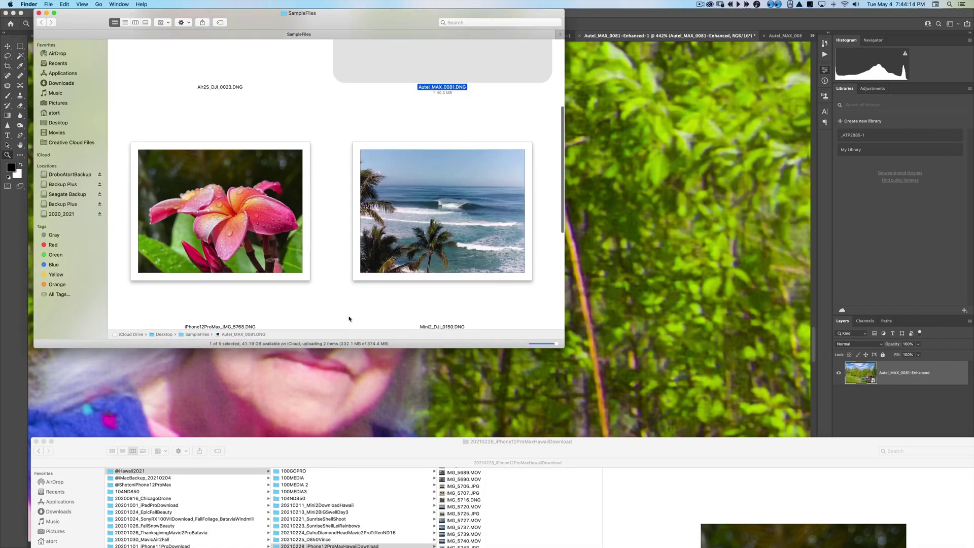
pyautogui.scroll(-3, 349, 319)
pyautogui.scroll(-5, 355, 282)
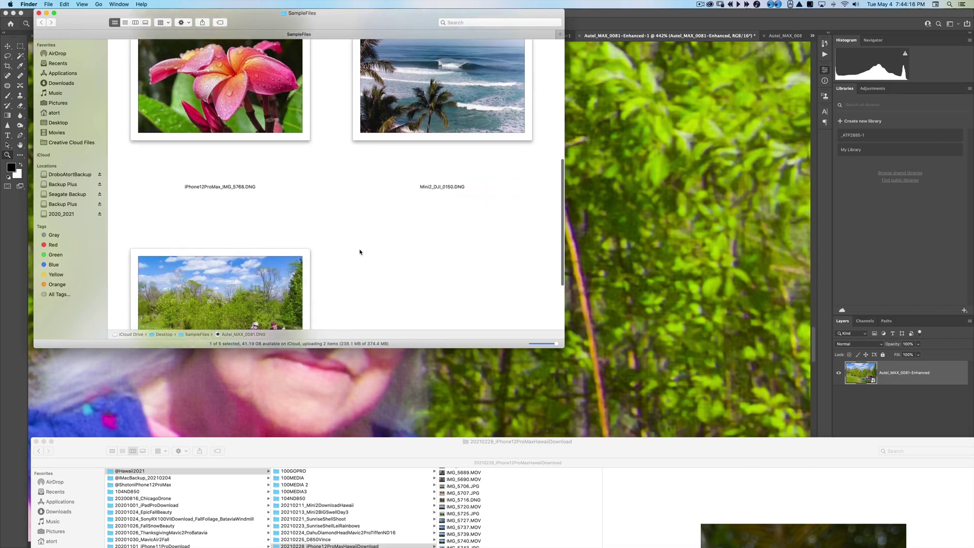
pyautogui.scroll(3, 385, 262)
pyautogui.scroll(-1, 386, 262)
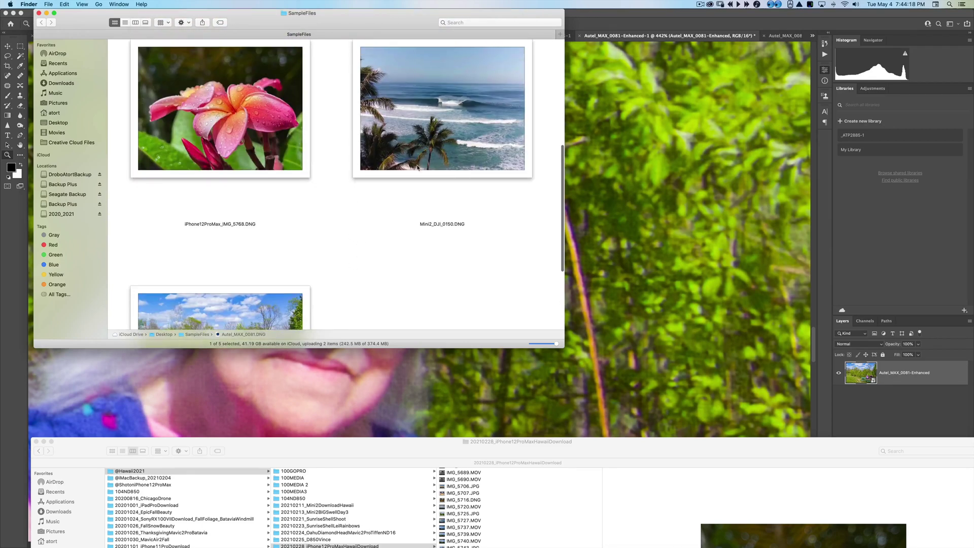
pyautogui.doubleClick(447, 130)
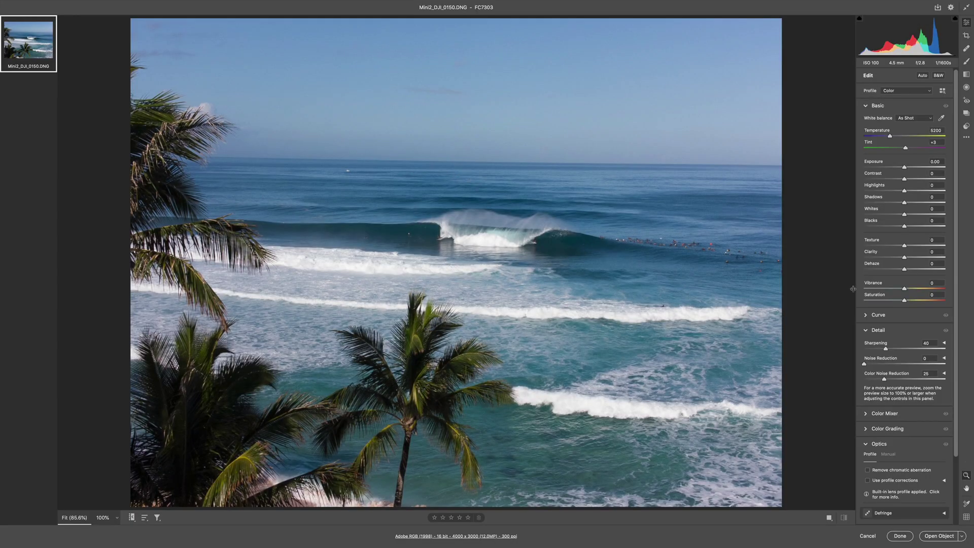
# - Switch to Safari to review the Raw Details file format support on Adobe's Camera Raw help page, and return to Camera Raw
pyautogui.rightClick(659, 348)
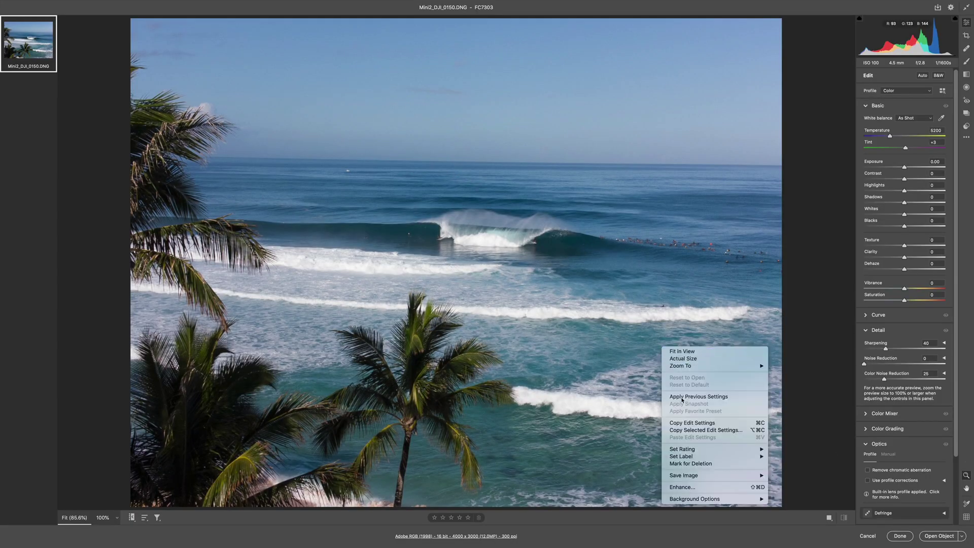
pyautogui.click(558, 242)
pyautogui.press('super+Tab')
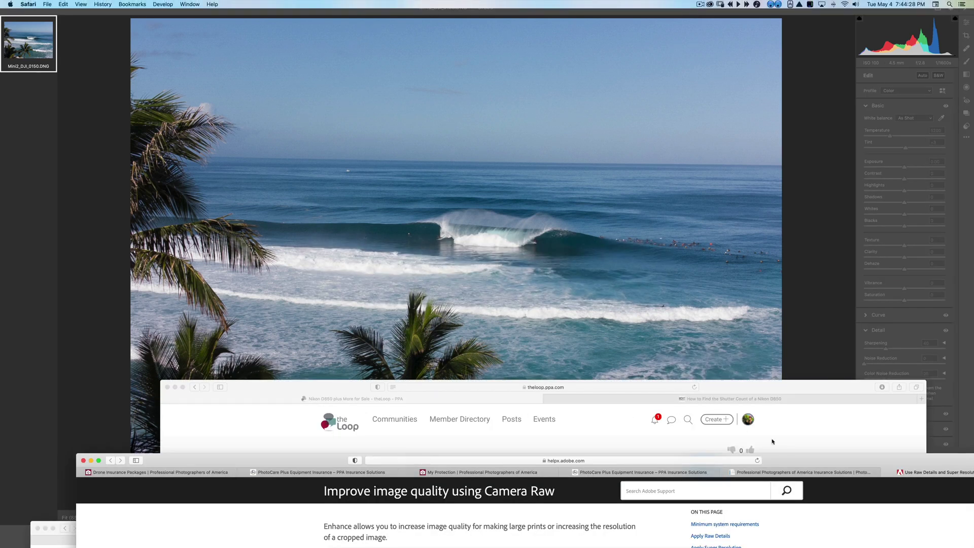
pyautogui.moveTo(761, 460); pyautogui.dragTo(708, 67)
pyautogui.scroll(-15, 459, 366)
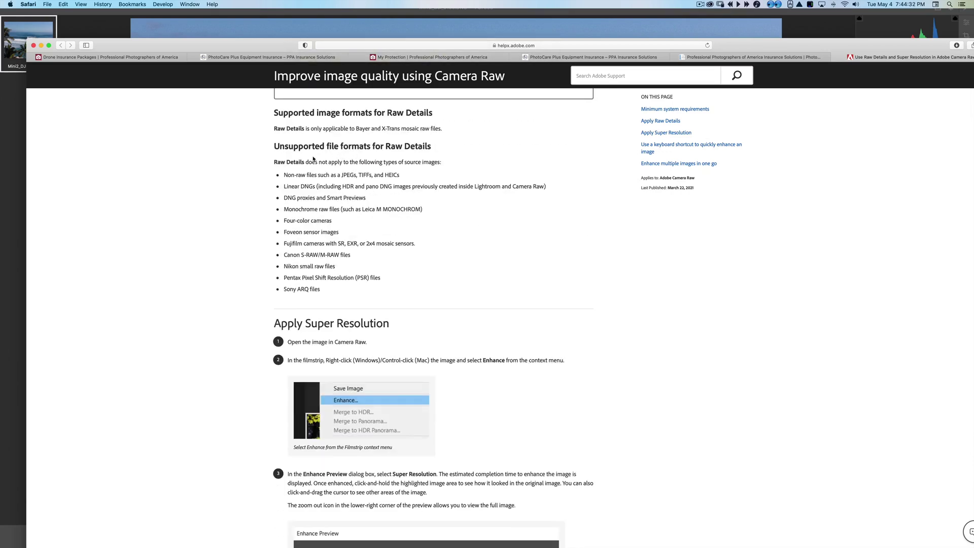
pyautogui.moveTo(768, 47); pyautogui.dragTo(738, 475)
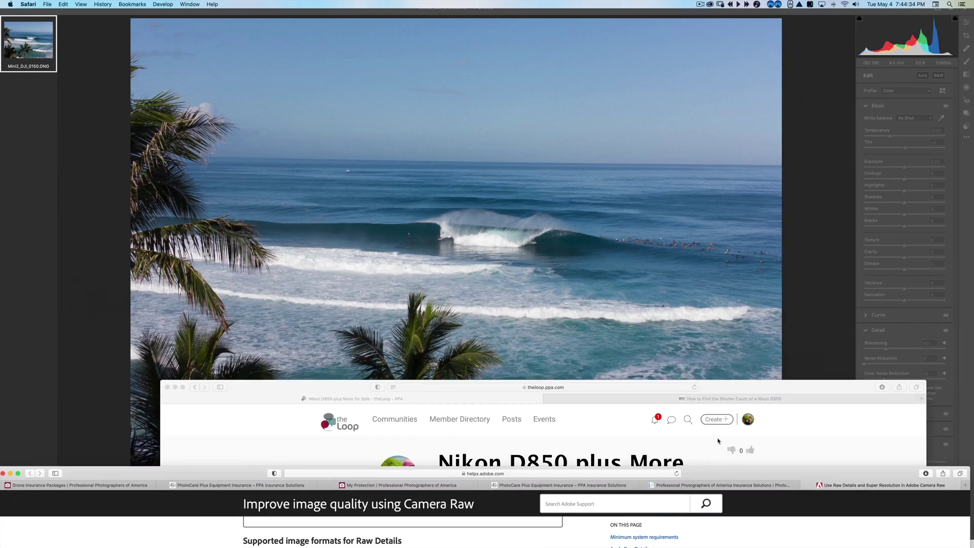
pyautogui.click(737, 93)
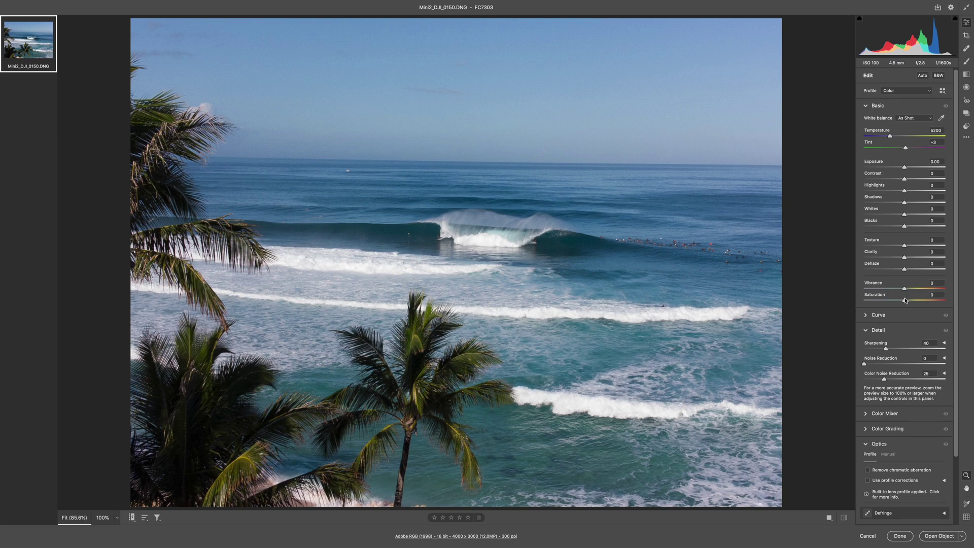
# - Set the surf photo's Saturation to +34 and Exposure to +0.25
pyautogui.moveTo(906, 300); pyautogui.dragTo(919, 292)
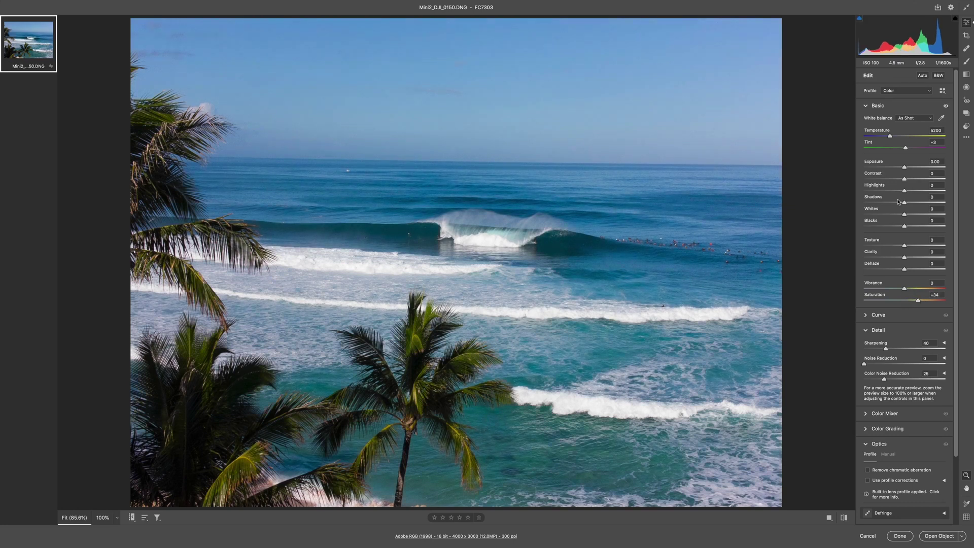
pyautogui.moveTo(905, 167); pyautogui.dragTo(907, 167)
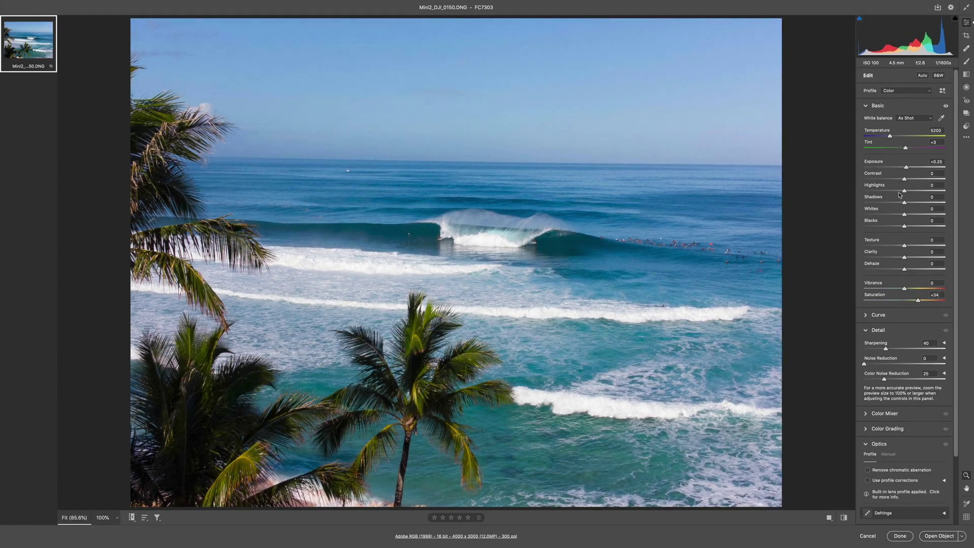
# - Enhance the surf photo with Super Resolution and open the enhanced DNG in Photoshop as a smart object
pyautogui.rightClick(662, 382)
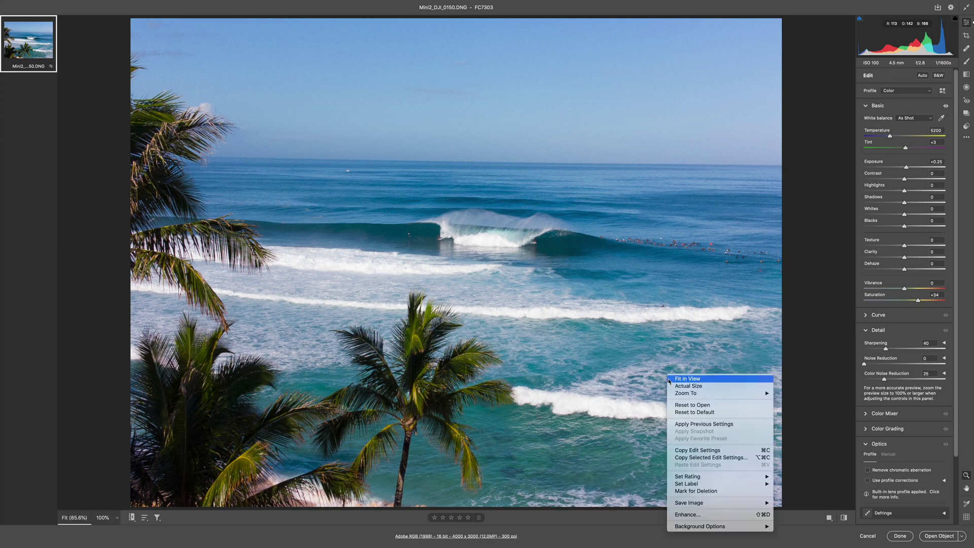
pyautogui.click(702, 516)
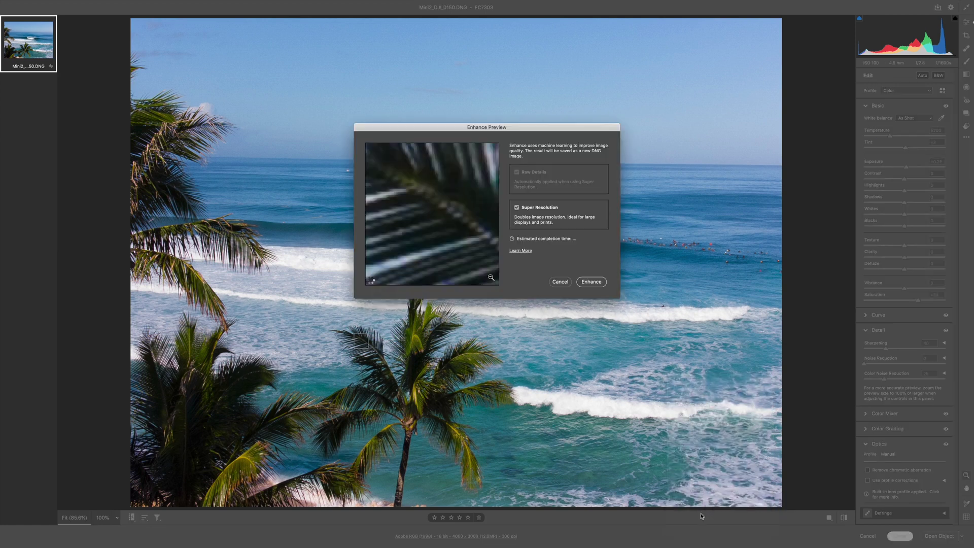
pyautogui.click(591, 282)
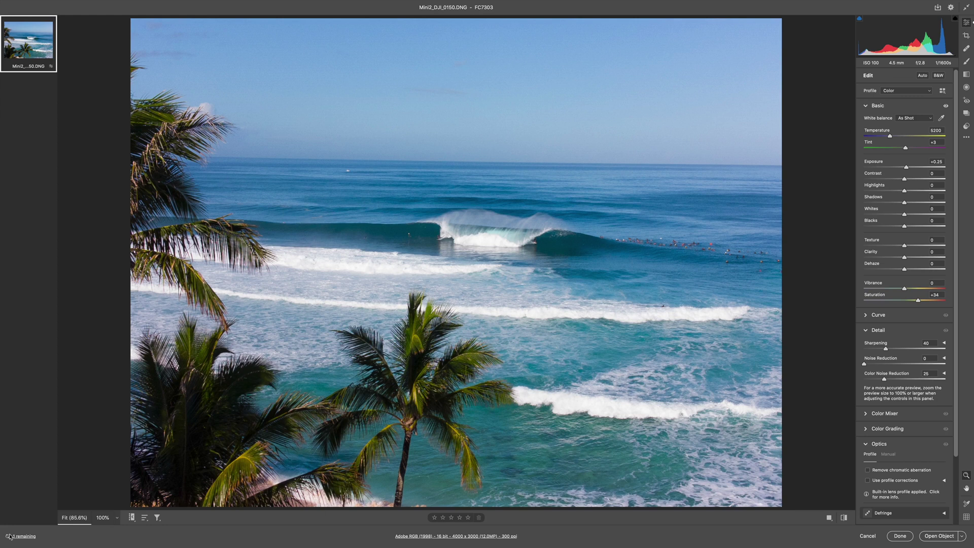
pyautogui.click(29, 102)
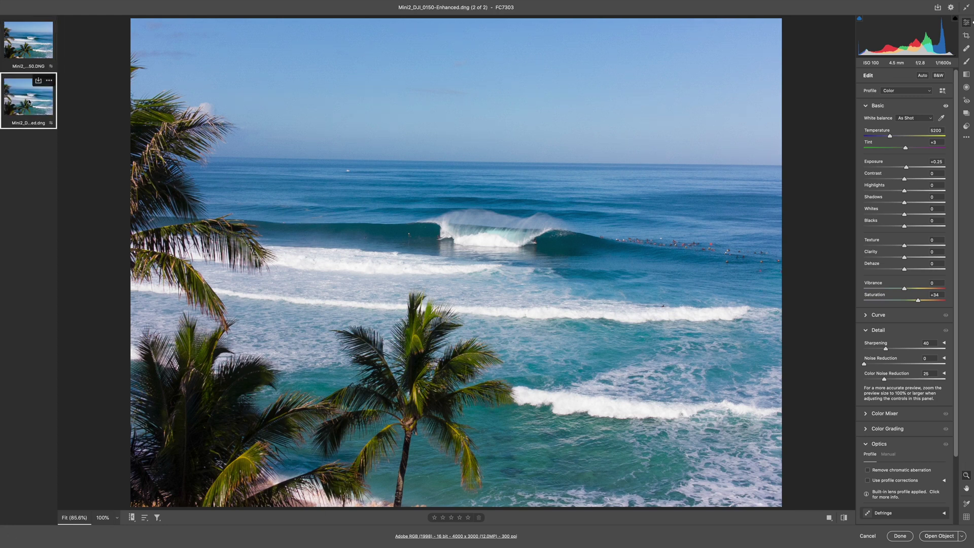
pyautogui.click(938, 536)
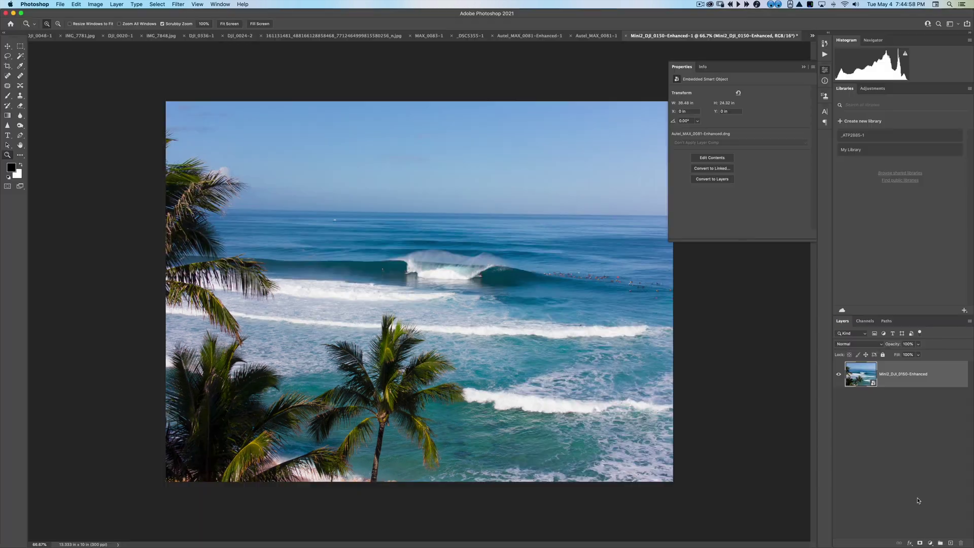
# - Check the surf document's dimensions and resolution in Image Size without changing them
pyautogui.press('super+alt+i')
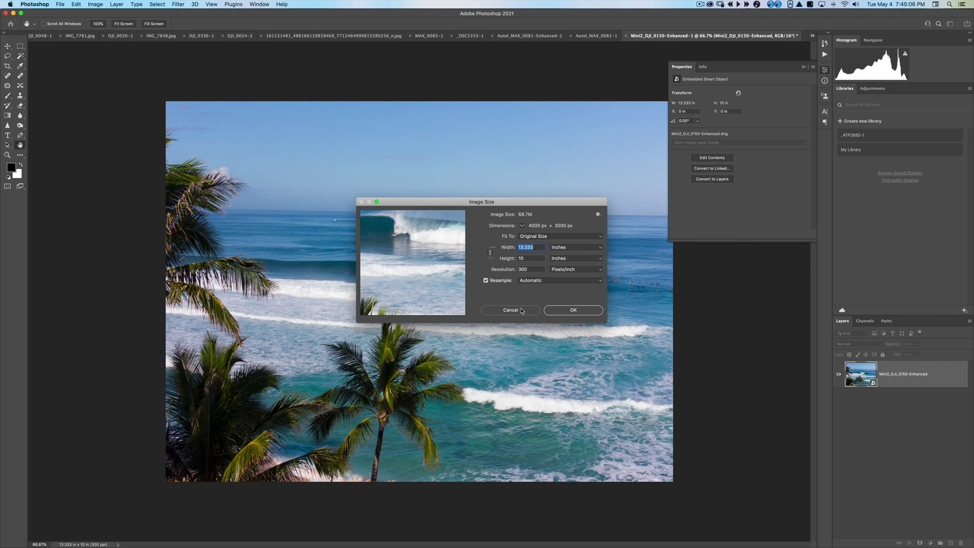
pyautogui.click(560, 249)
pyautogui.click(560, 237)
pyautogui.click(534, 309)
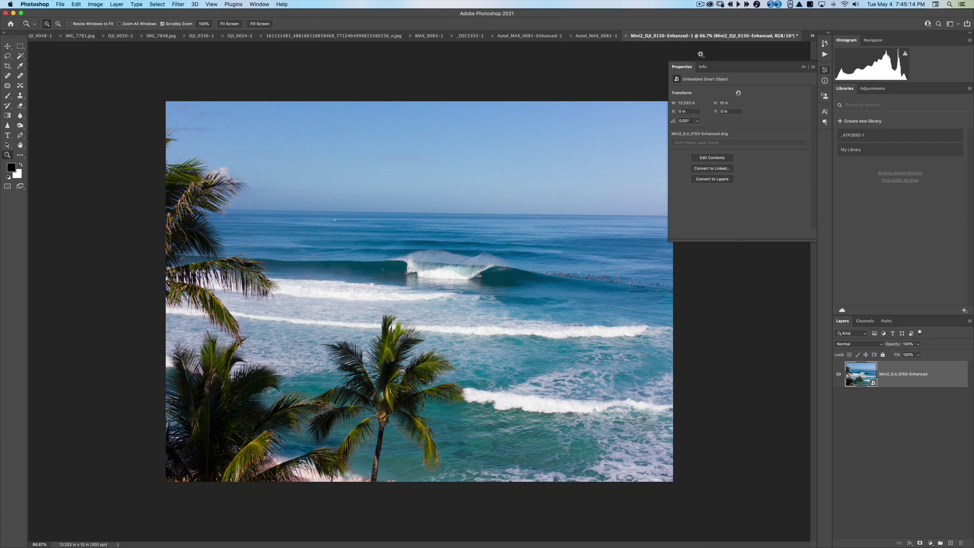
# - Inspect the breaking wave and surfers magnified in full-screen view, and view the whole surf image
pyautogui.click(565, 235)
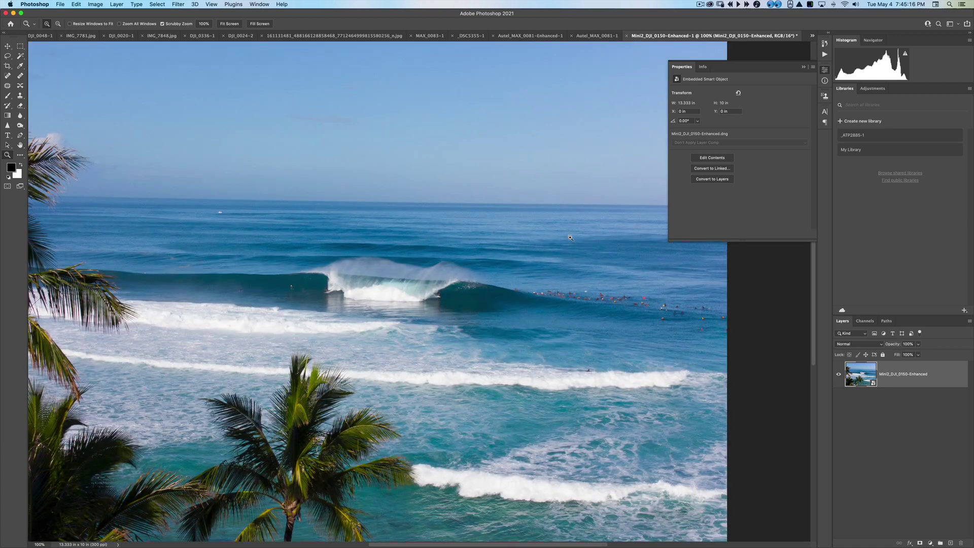
pyautogui.click(556, 260)
pyautogui.press('f')
pyautogui.press('f')
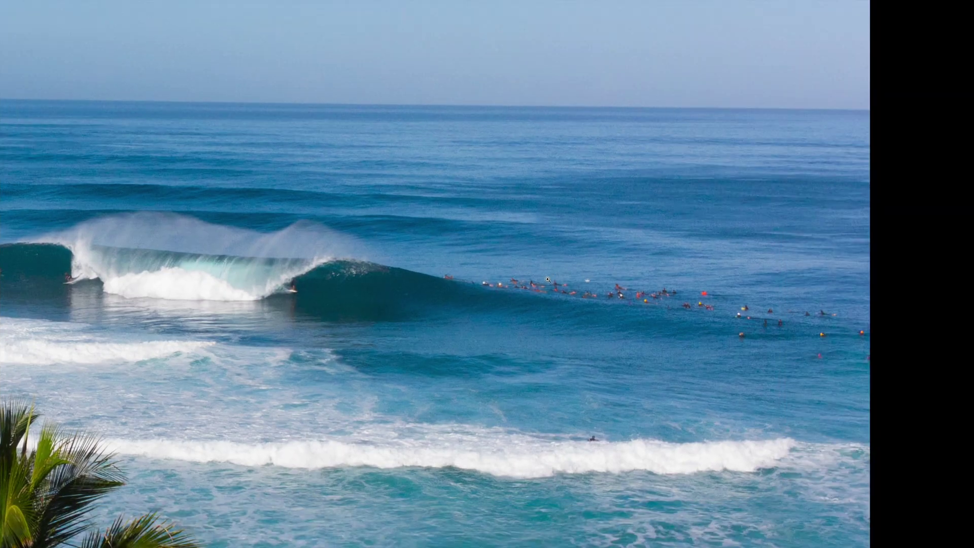
pyautogui.moveTo(547, 279)
pyautogui.mouseDown()
pyautogui.moveTo(521, 278)
pyautogui.moveTo(573, 299)
pyautogui.moveTo(617, 291)
pyautogui.moveTo(541, 317)
pyautogui.moveTo(594, 332)
pyautogui.moveTo(528, 303)
pyautogui.moveTo(573, 286)
pyautogui.moveTo(557, 285)
pyautogui.mouseUp()
pyautogui.press('f')
pyautogui.press('f')
pyautogui.press('f')
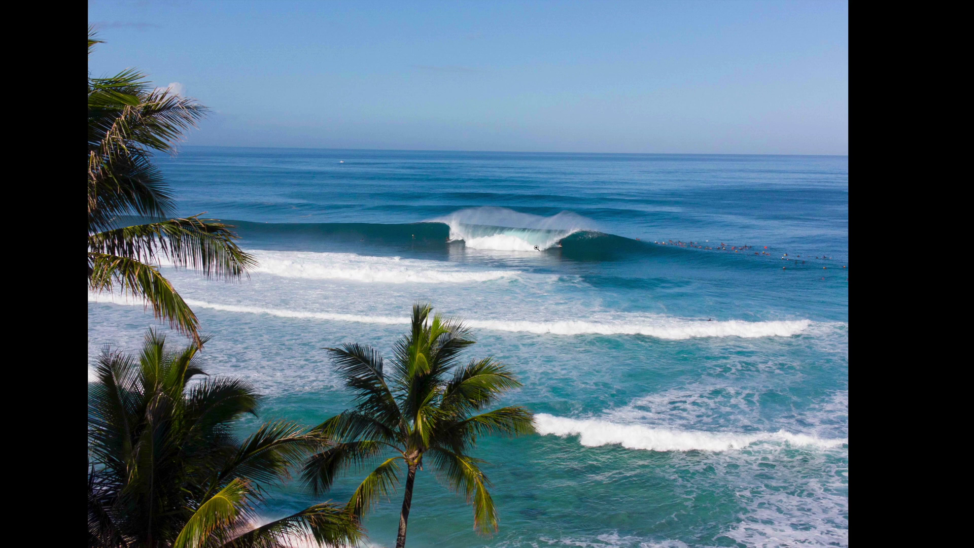
pyautogui.press('f')
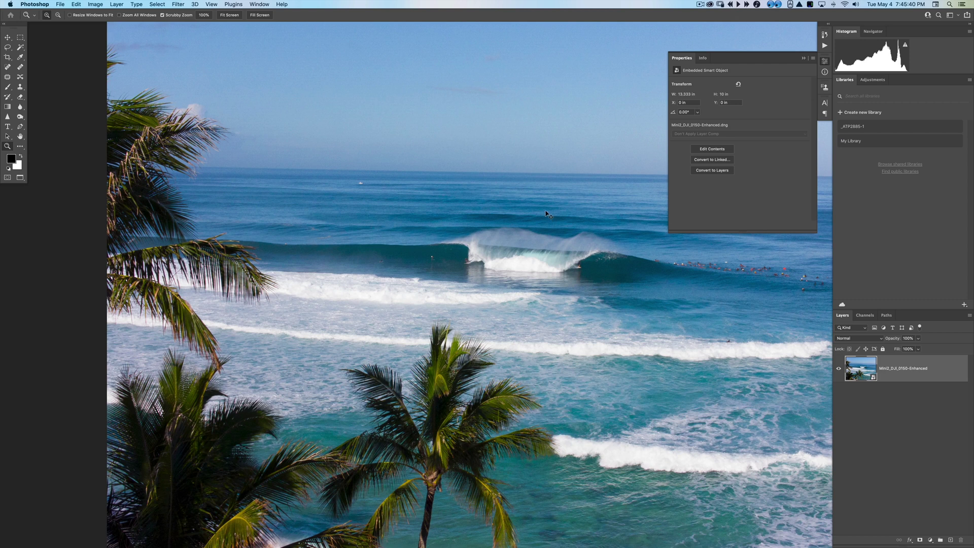
# - Switch to Finder and open iPhone12ProMax_IMG_5768.DNG in Camera Raw
pyautogui.press('super+Tab')
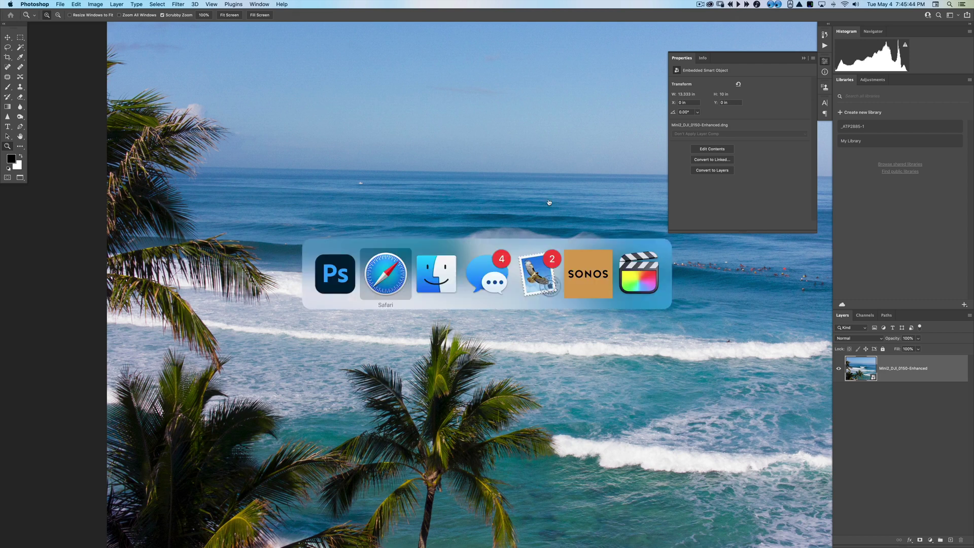
pyautogui.press('super+Tab')
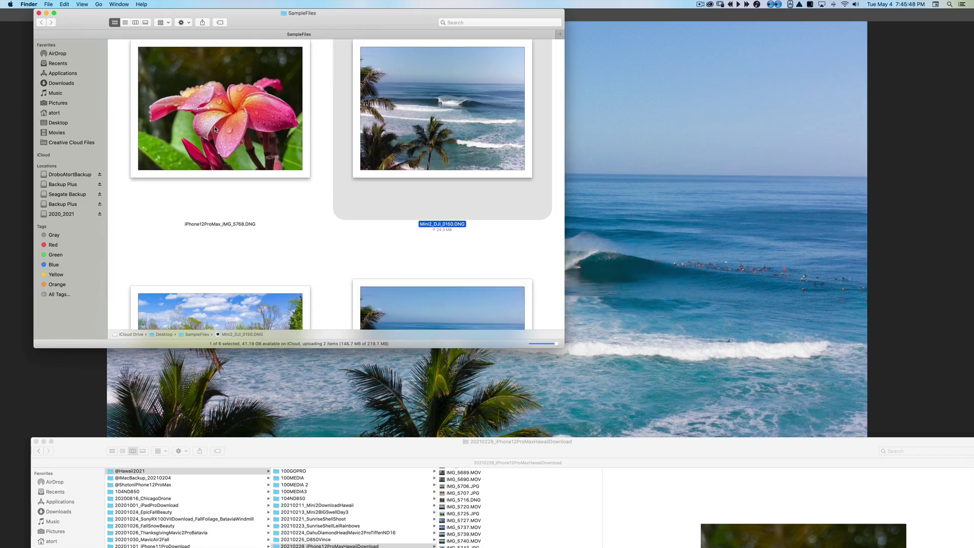
pyautogui.click(217, 110)
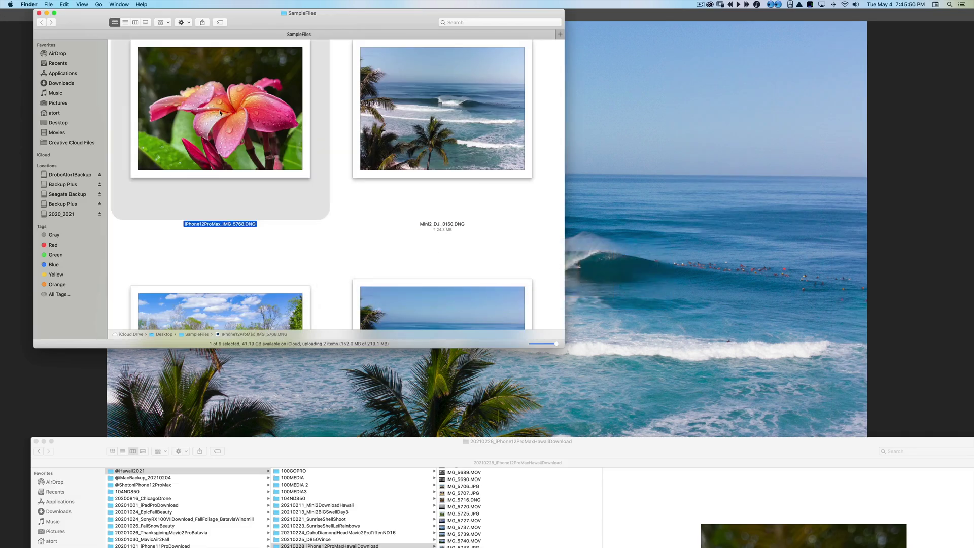
pyautogui.doubleClick(254, 122)
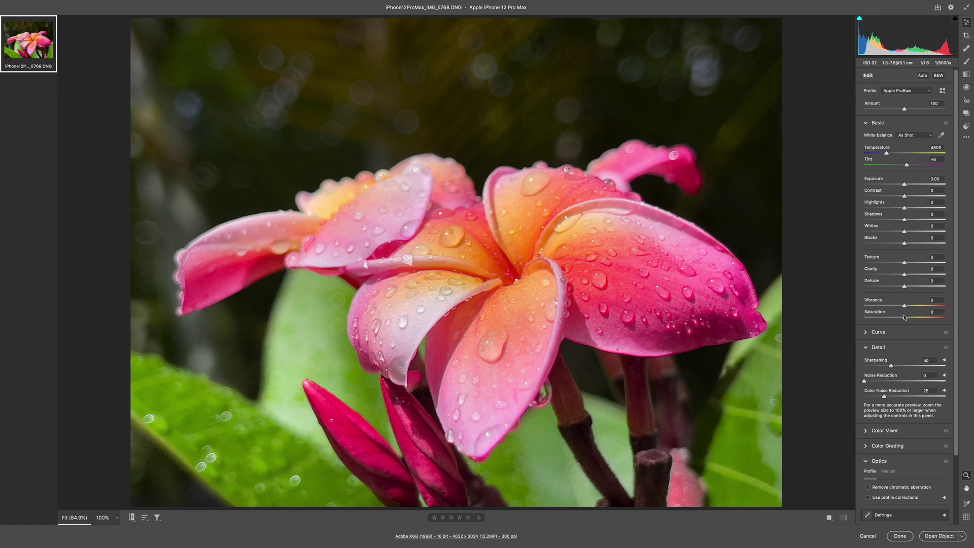
# - Set the flower photo's Saturation to +17 and Dehaze to +6, keeping Clarity at 0 after trying a lower value
pyautogui.moveTo(904, 317); pyautogui.dragTo(910, 317)
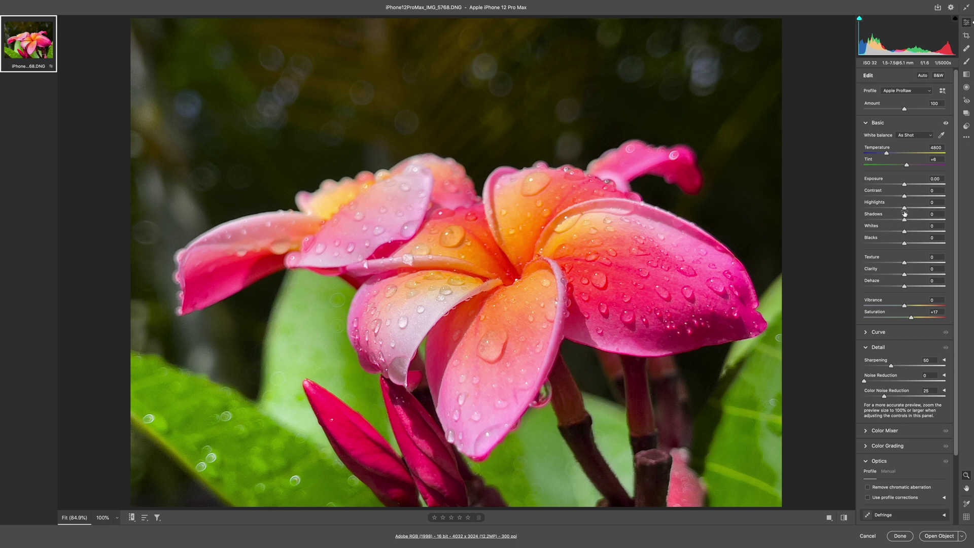
pyautogui.moveTo(904, 274); pyautogui.dragTo(896, 273)
pyautogui.doubleClick(894, 273)
pyautogui.moveTo(905, 286)
pyautogui.mouseDown()
pyautogui.moveTo(889, 284)
pyautogui.moveTo(907, 284)
pyautogui.mouseUp()
# - Enhance the flower photo with Super Resolution and open the Camera Raw save status
pyautogui.press('shift')
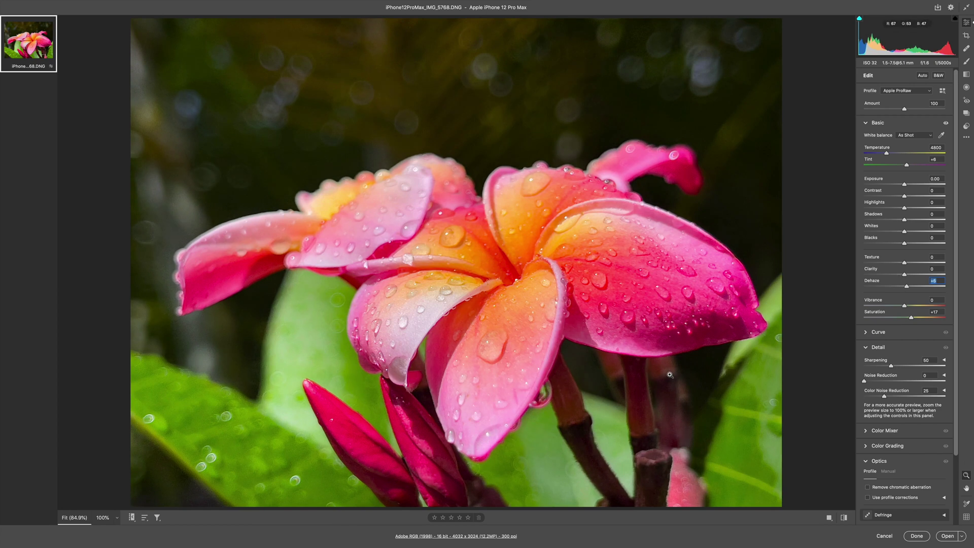
pyautogui.press('super+shift+d')
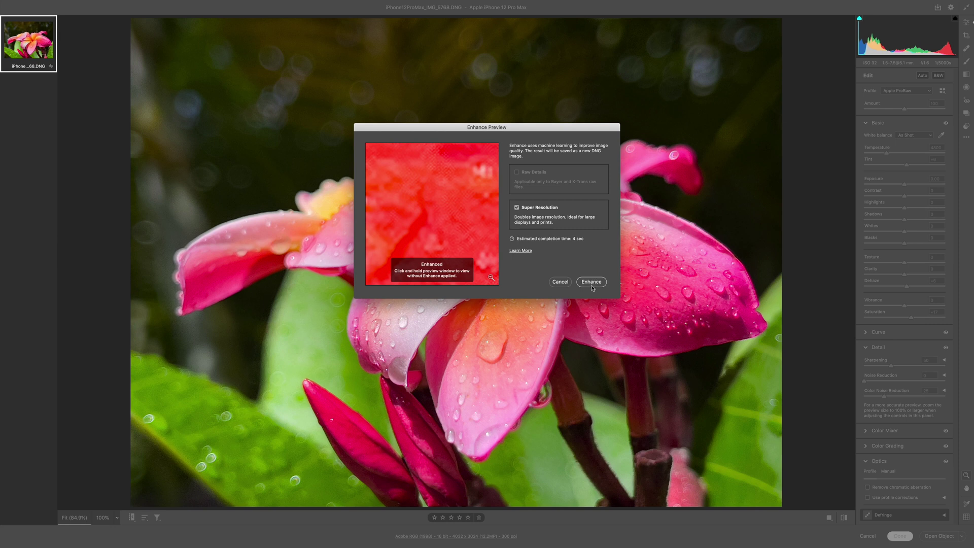
pyautogui.click(593, 283)
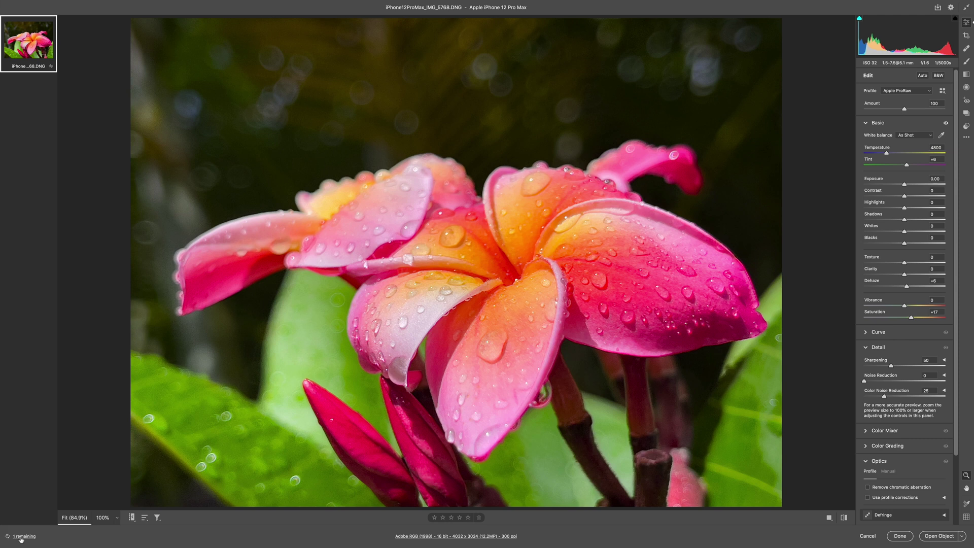
pyautogui.click(21, 537)
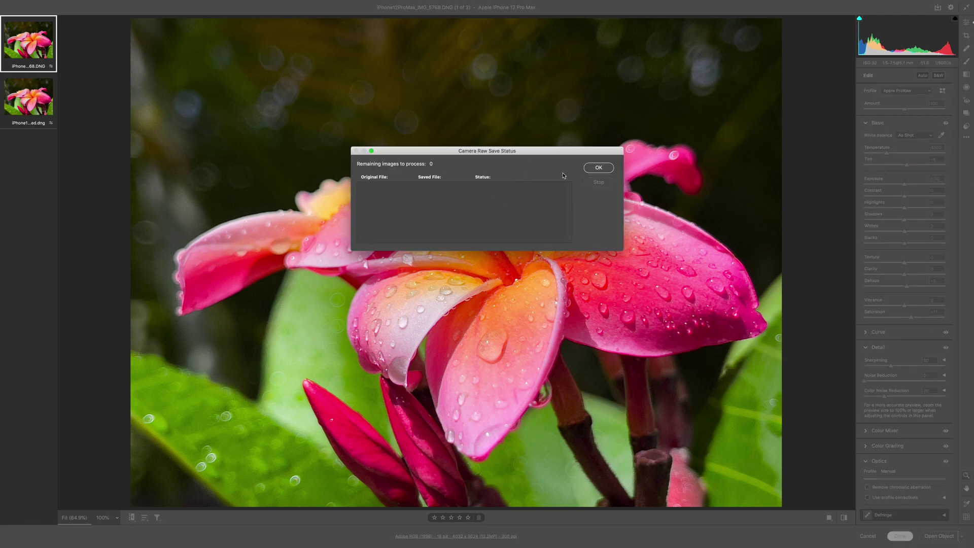
# - Dismiss the save status and open both the original and the enhanced flower photos as Smart Objects in Photoshop
pyautogui.click(599, 167)
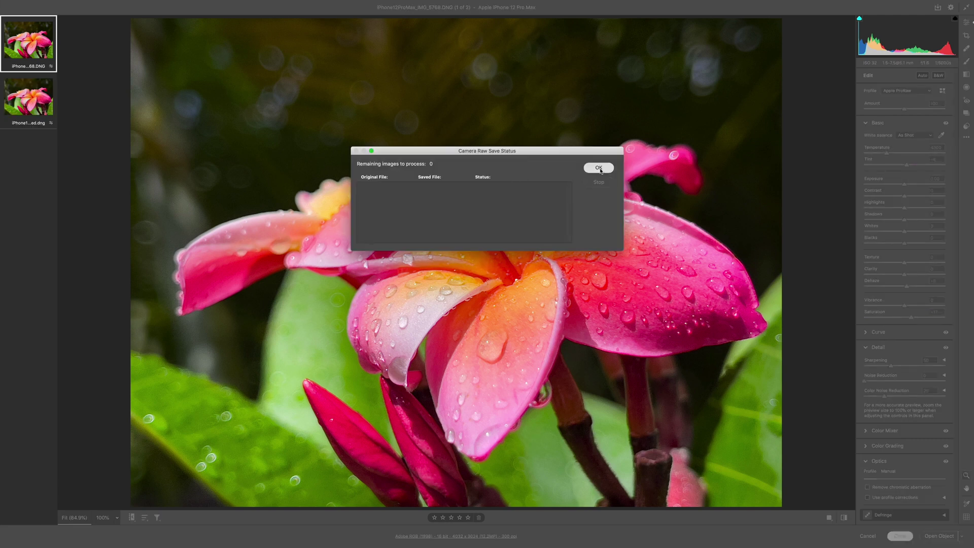
pyautogui.click(34, 110)
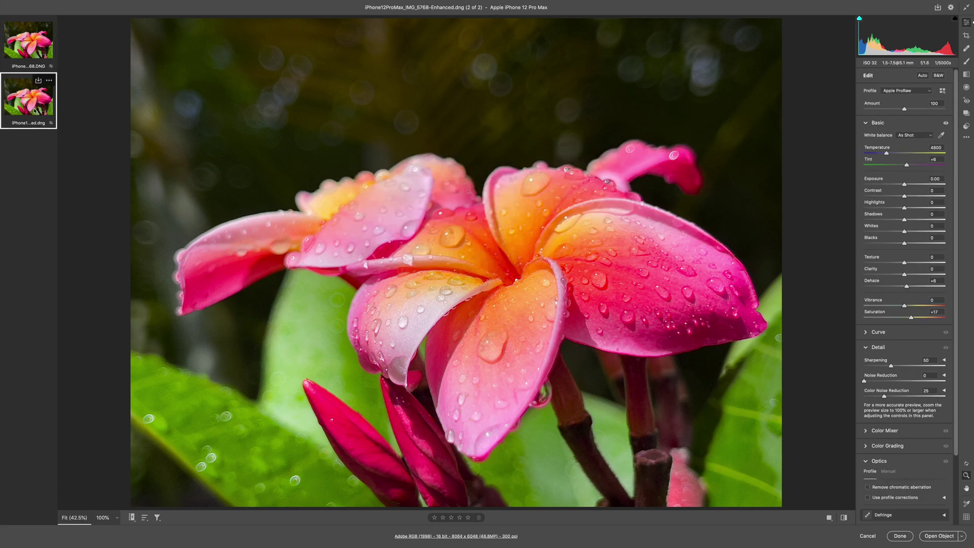
pyautogui.keyDown('shift'); pyautogui.click(37, 49); pyautogui.keyUp('shift')
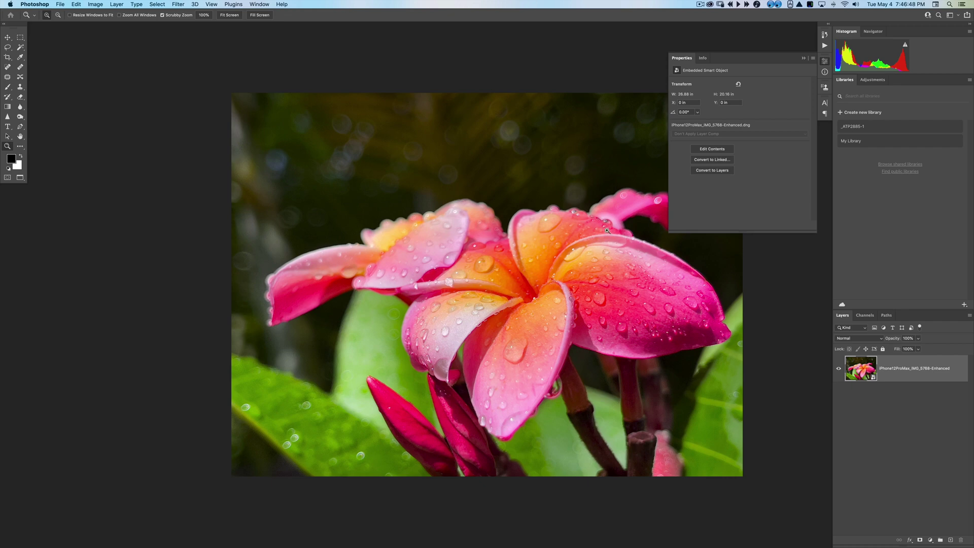
pyautogui.press('f')
pyautogui.press('f')
pyautogui.press('f')
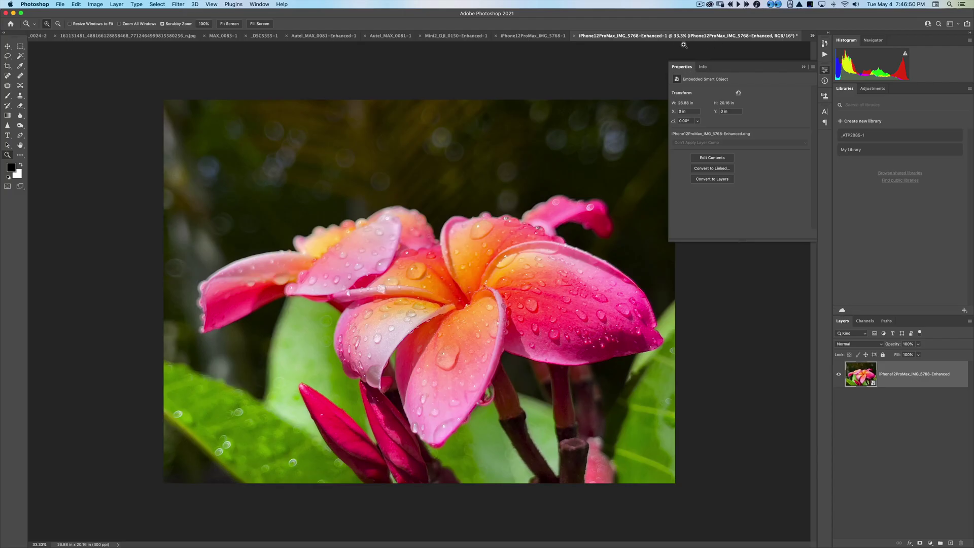
# - Show the original flower document full screen and check its image size in pixels without changing it
pyautogui.click(550, 36)
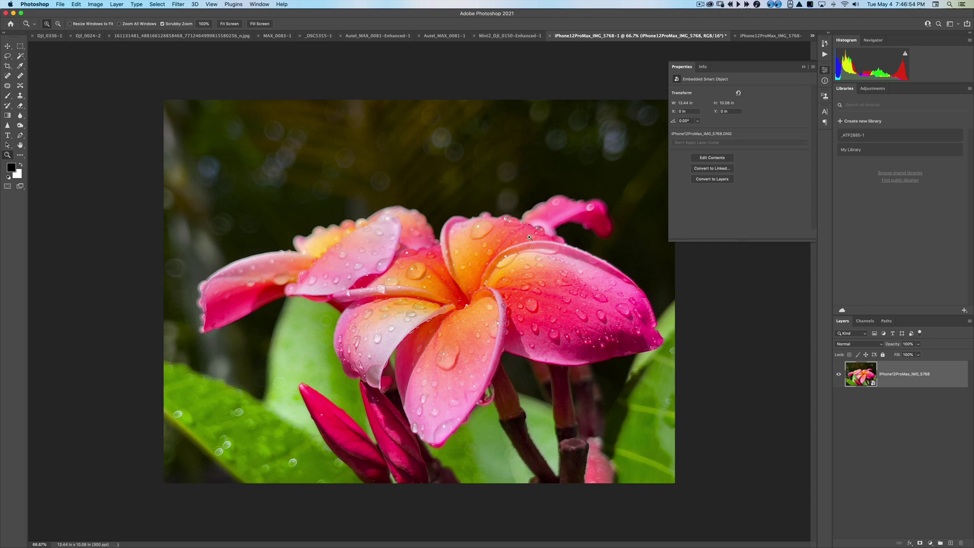
pyautogui.click(541, 121)
pyautogui.press('f')
pyautogui.press('f')
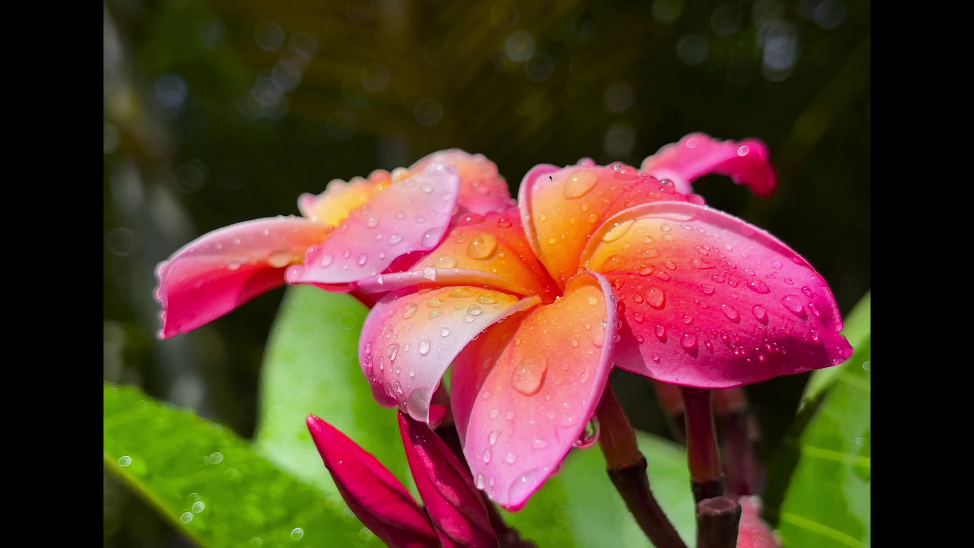
pyautogui.press('super+alt+i')
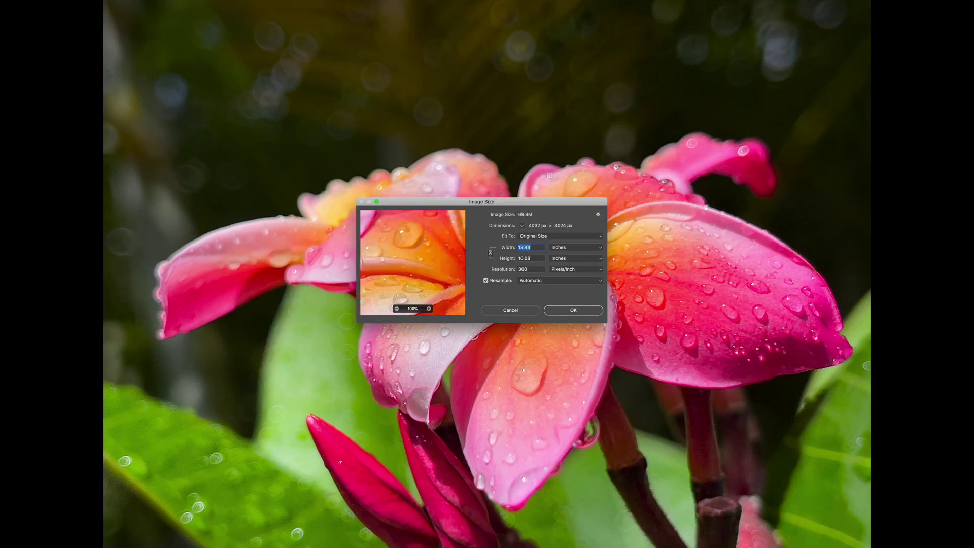
pyautogui.click(563, 258)
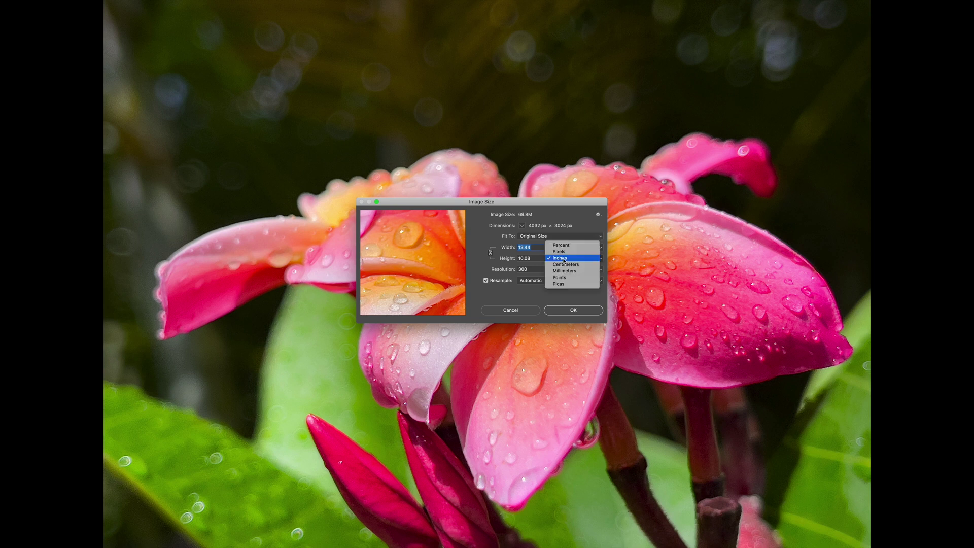
pyautogui.click(565, 251)
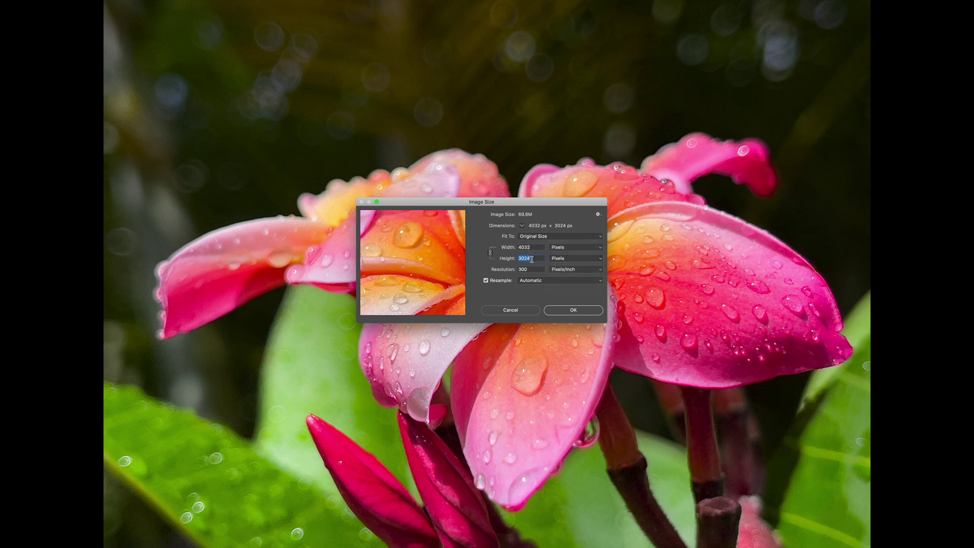
pyautogui.click(531, 310)
# - Inspect the petals and water droplets of the original flower magnified, and bring up the enhanced flower document
pyautogui.click(588, 287)
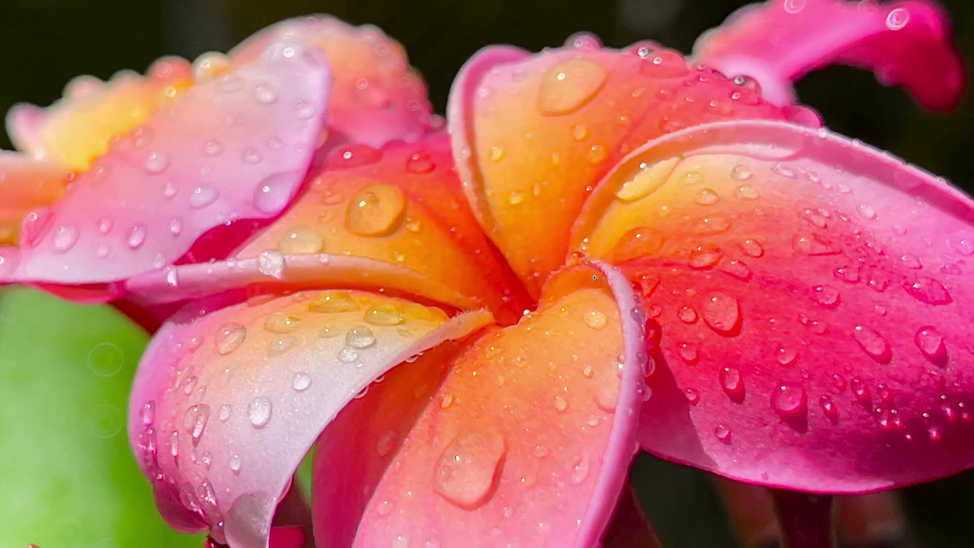
pyautogui.click(588, 281)
pyautogui.keyDown('alt'); pyautogui.click(590, 276); pyautogui.keyUp('alt')
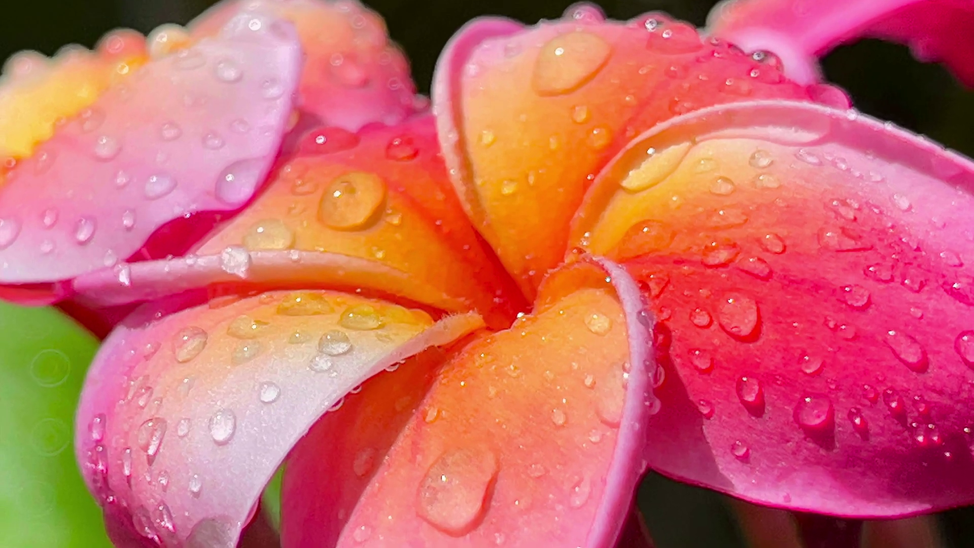
pyautogui.moveTo(612, 277); pyautogui.dragTo(568, 280)
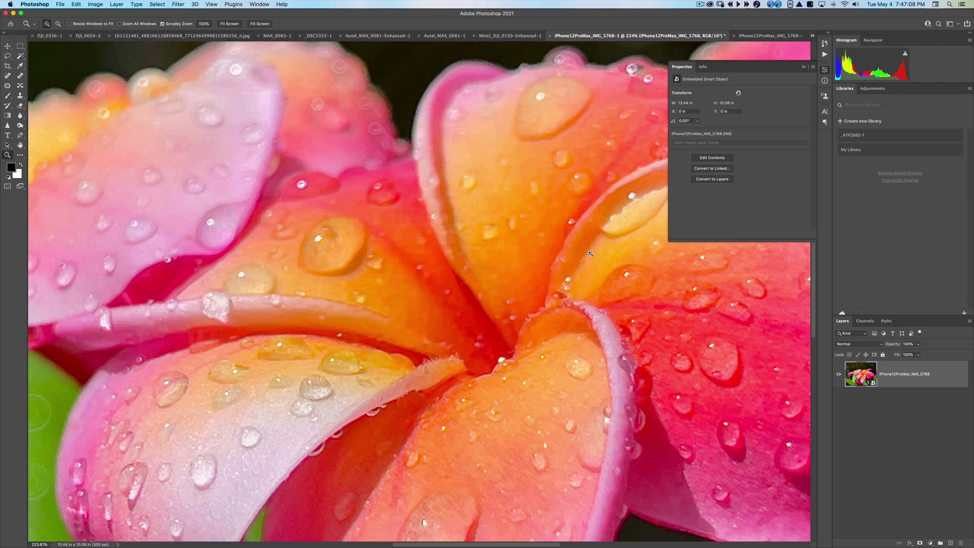
pyautogui.press('super+0')
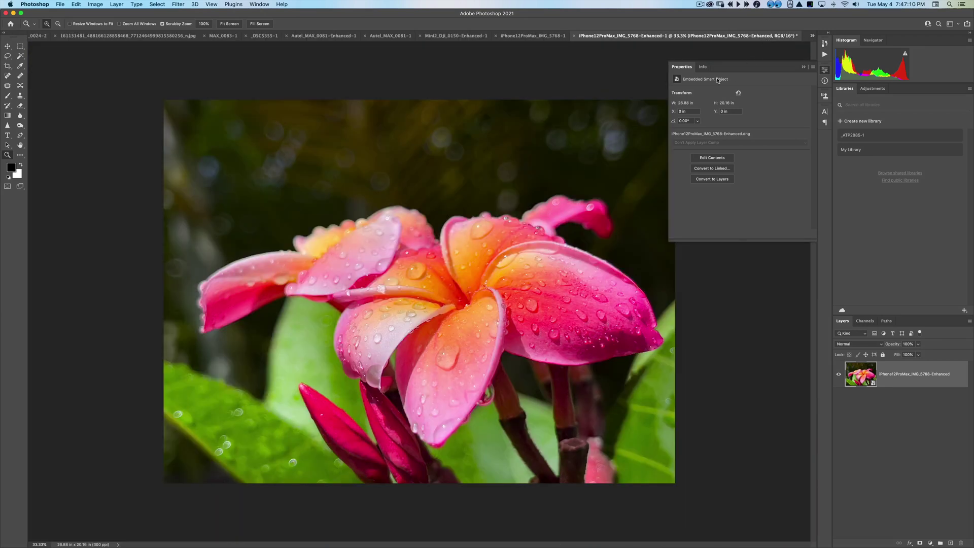
# - Check the enhanced flower document's image size in pixels without changing it
pyautogui.press('super+alt+i')
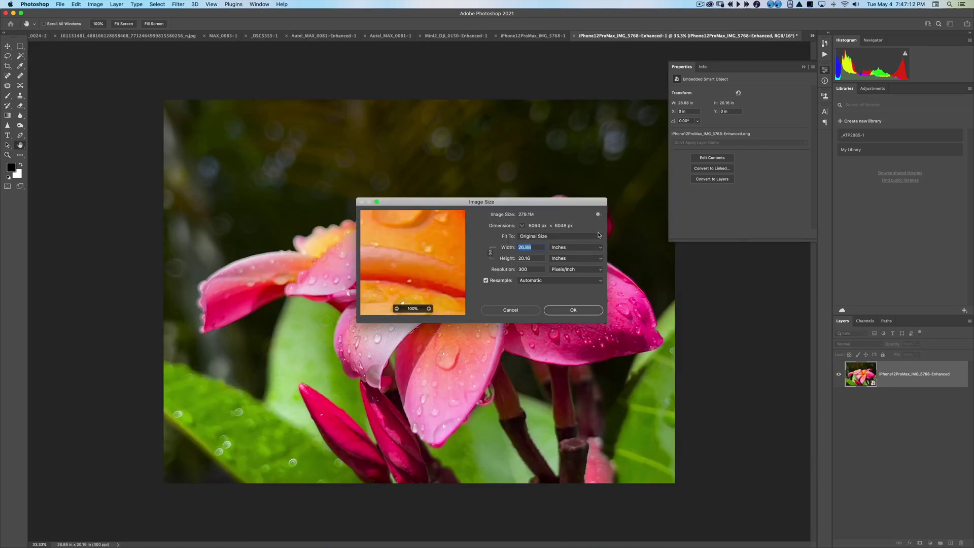
pyautogui.click(568, 247)
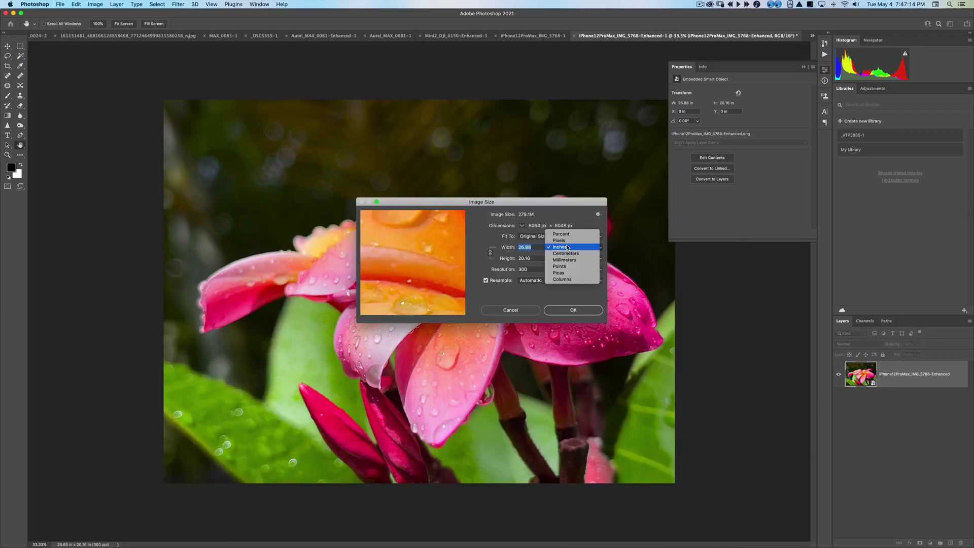
pyautogui.click(568, 241)
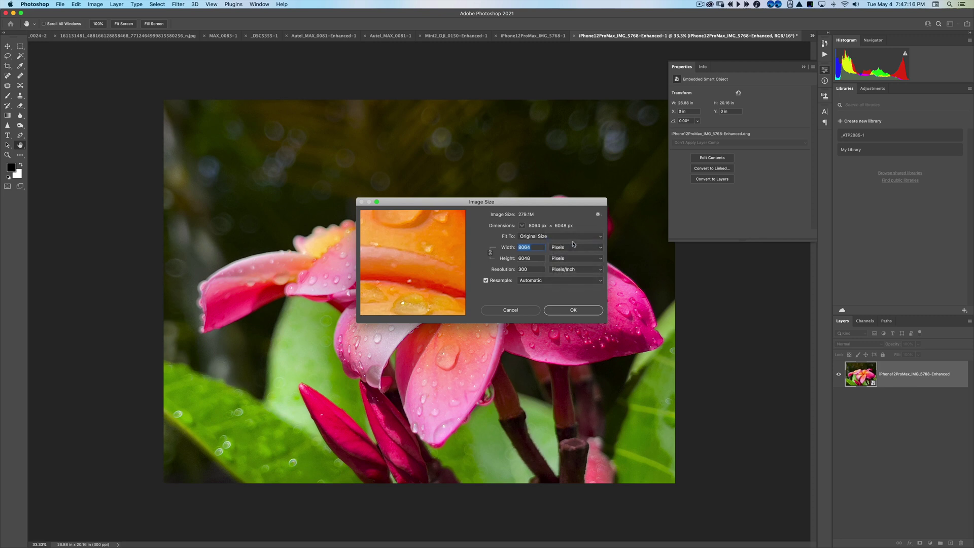
pyautogui.click(526, 311)
# - Magnify the centre of the enhanced flower to 100% and examine the droplets on its petals
pyautogui.press('z')
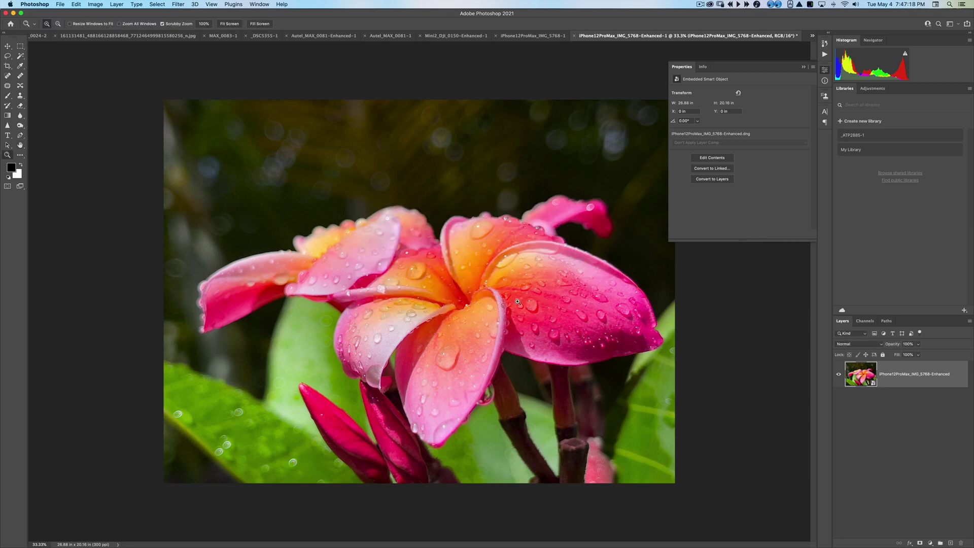
pyautogui.click(495, 297)
pyautogui.click(495, 297)
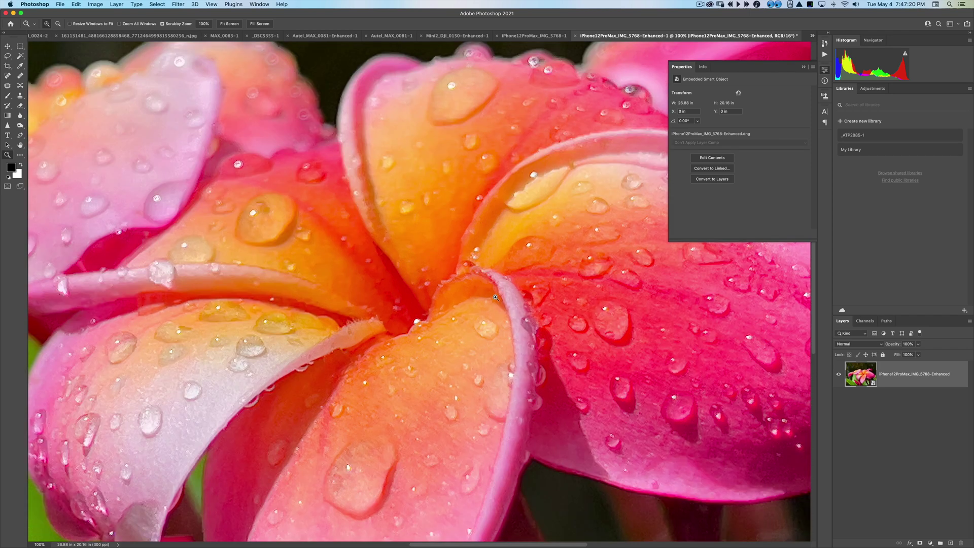
pyautogui.hscroll(-3, 533, 153)
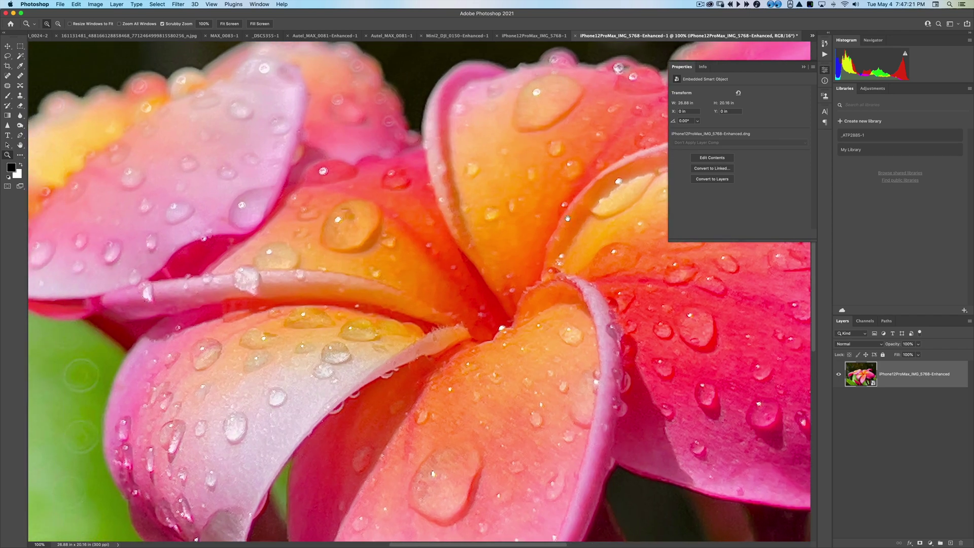
# - Compare petal detail between the original and enhanced flower documents, matching their magnification and framing
pyautogui.click(550, 36)
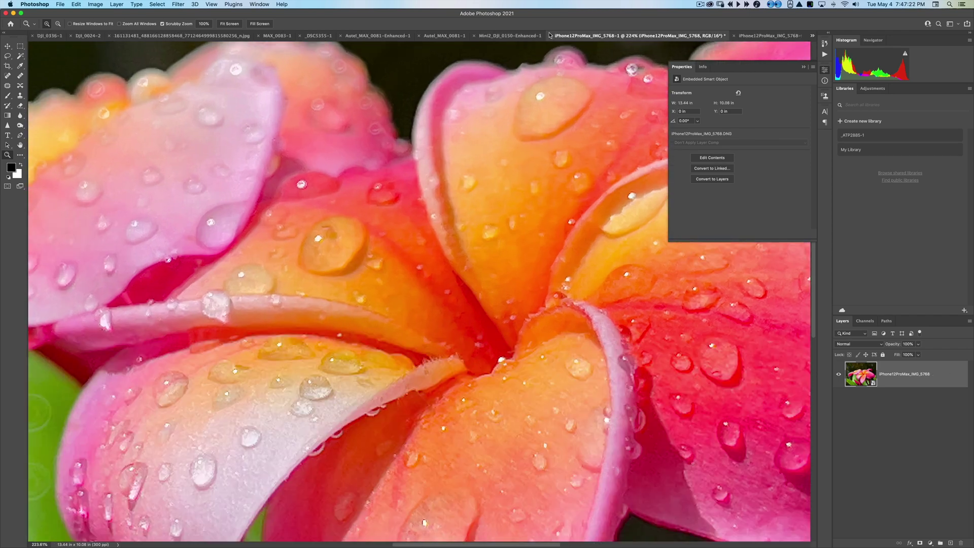
pyautogui.click(749, 36)
pyautogui.moveTo(593, 213); pyautogui.dragTo(599, 212)
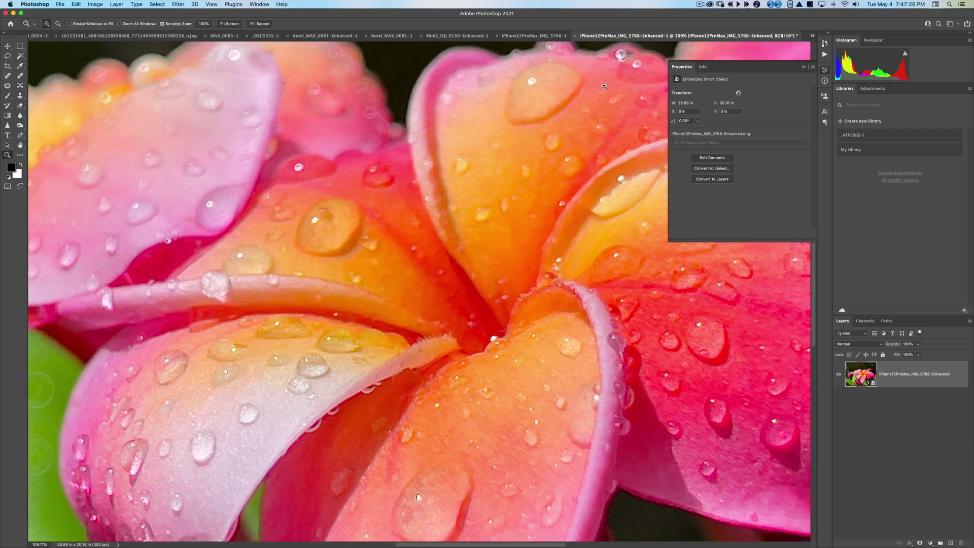
pyautogui.click(544, 40)
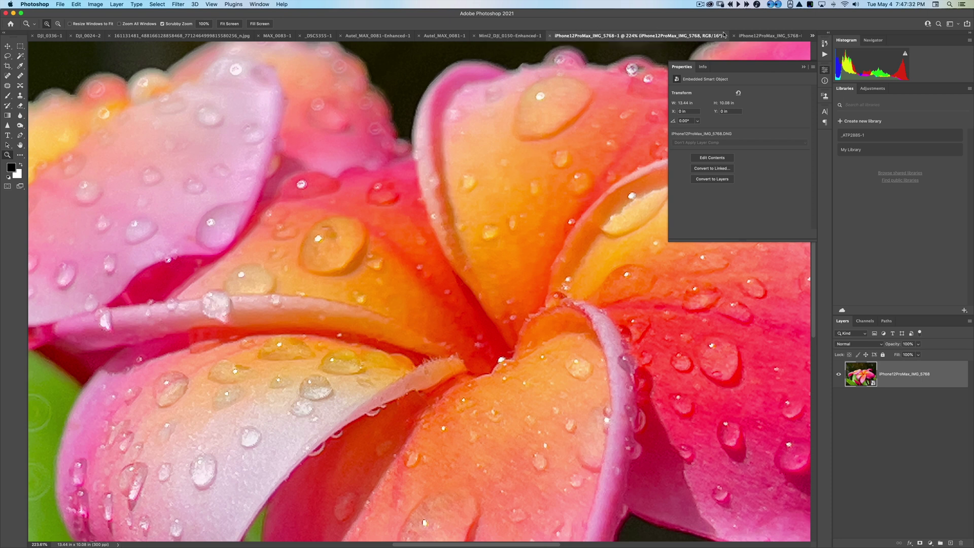
pyautogui.click(754, 36)
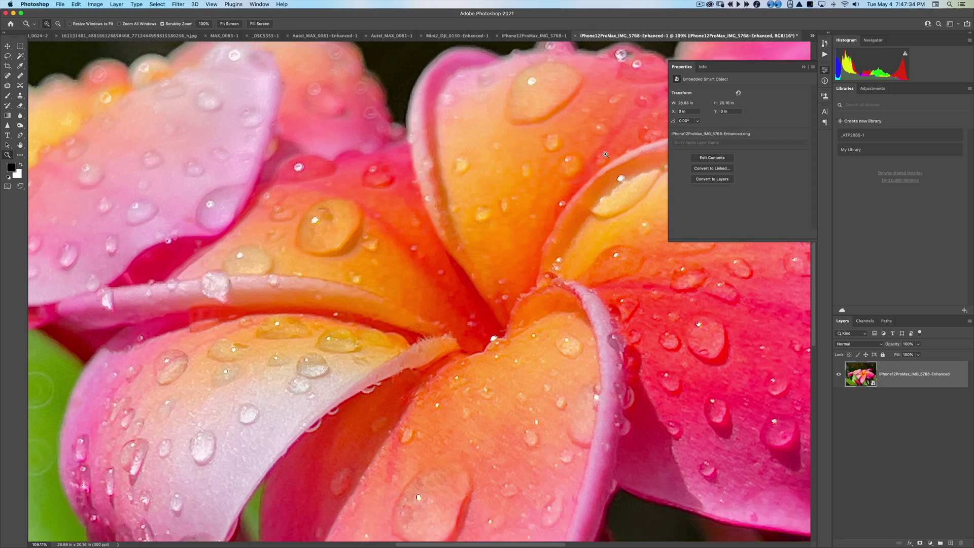
pyautogui.moveTo(582, 170)
pyautogui.mouseDown()
pyautogui.moveTo(600, 162)
pyautogui.moveTo(580, 153)
pyautogui.mouseUp()
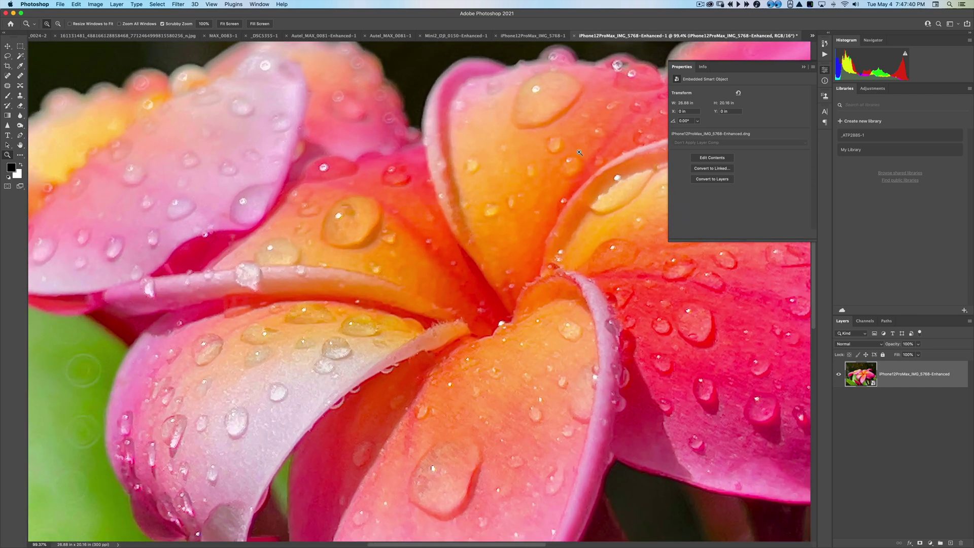
pyautogui.click(533, 36)
pyautogui.moveTo(496, 165); pyautogui.dragTo(543, 158)
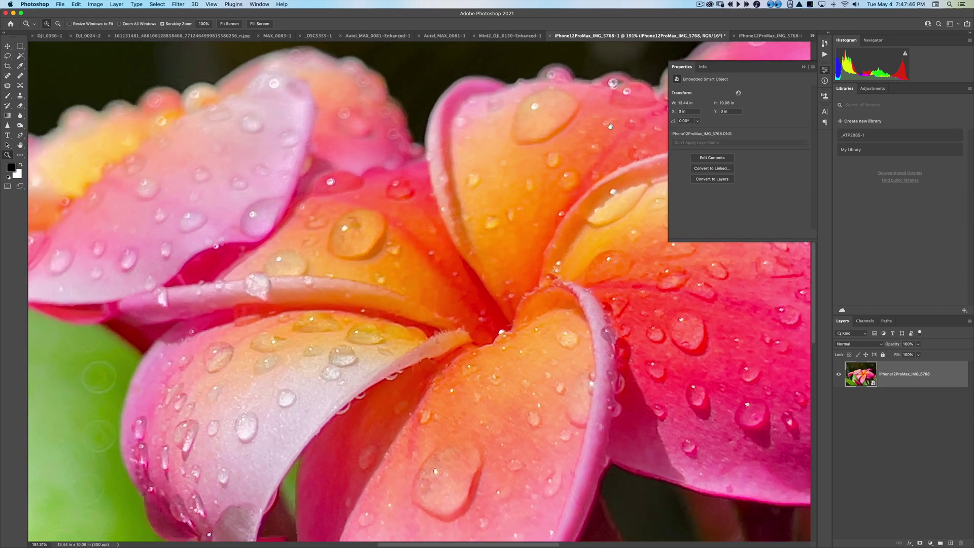
pyautogui.moveTo(610, 125); pyautogui.dragTo(559, 105)
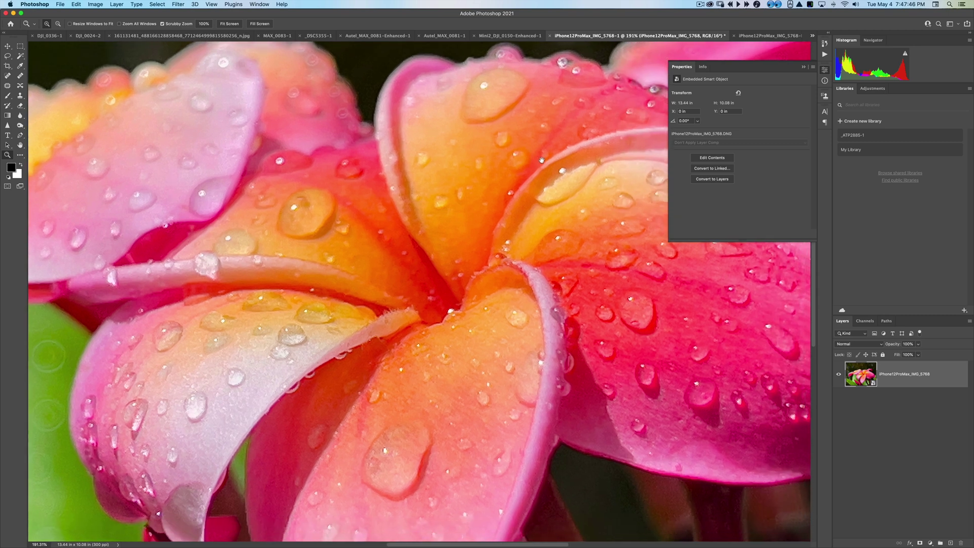
pyautogui.click(759, 36)
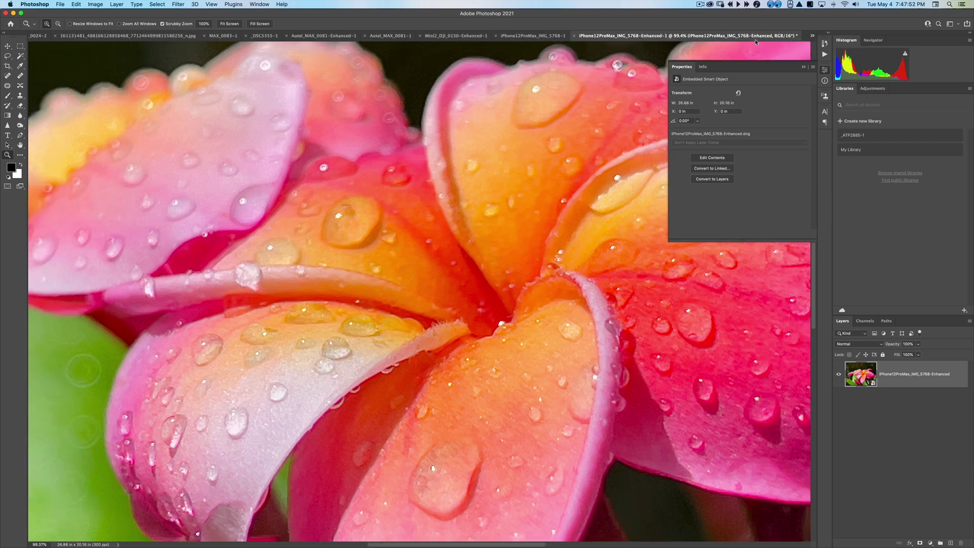
# - Check the enhanced flower document's print dimensions in inches without changing its size
pyautogui.press('super+alt+i')
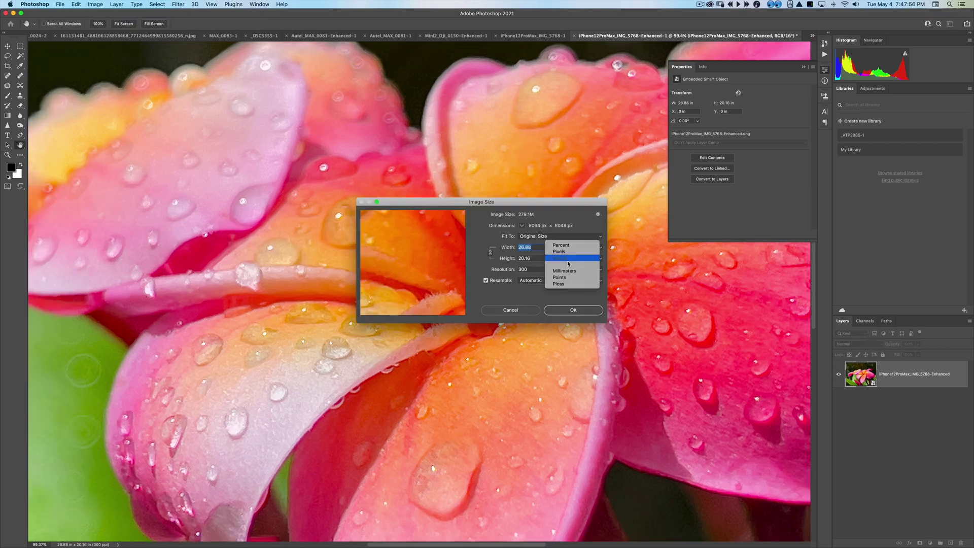
pyautogui.click(566, 258)
pyautogui.click(513, 304)
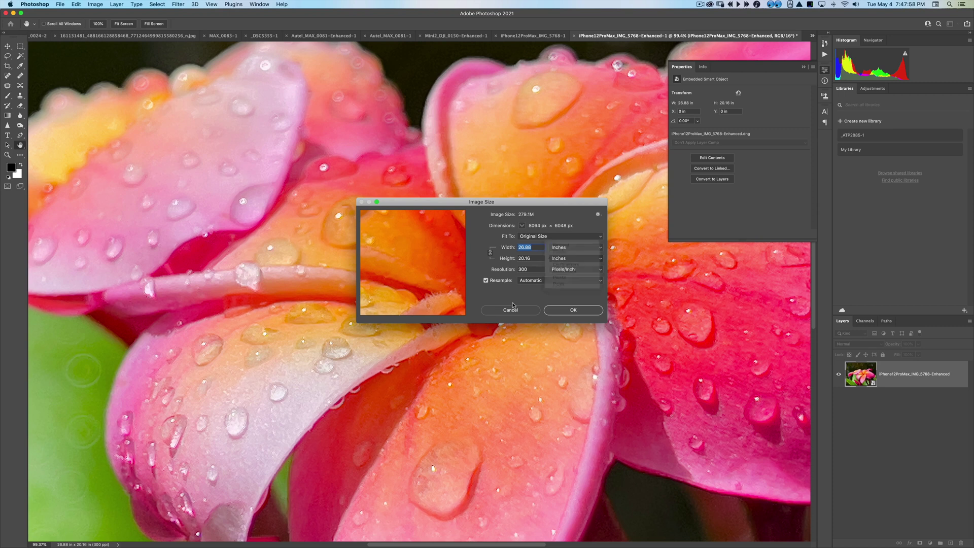
pyautogui.click(527, 313)
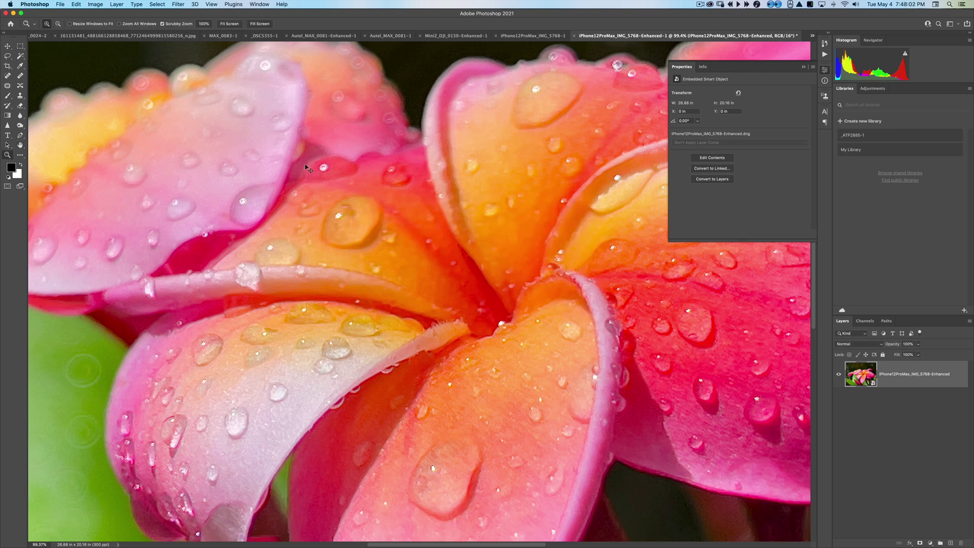
pyautogui.press('super+Tab')
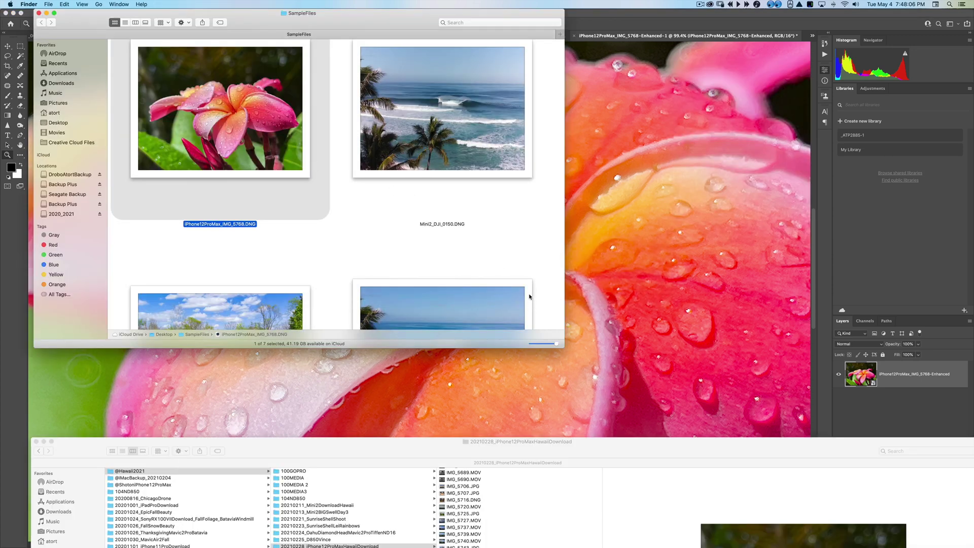
pyautogui.press('super+n')
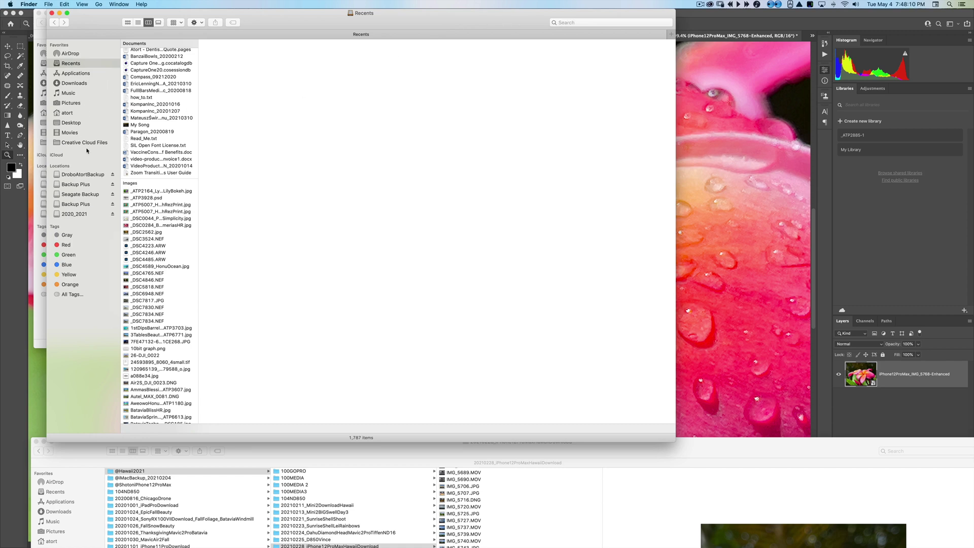
pyautogui.click(74, 214)
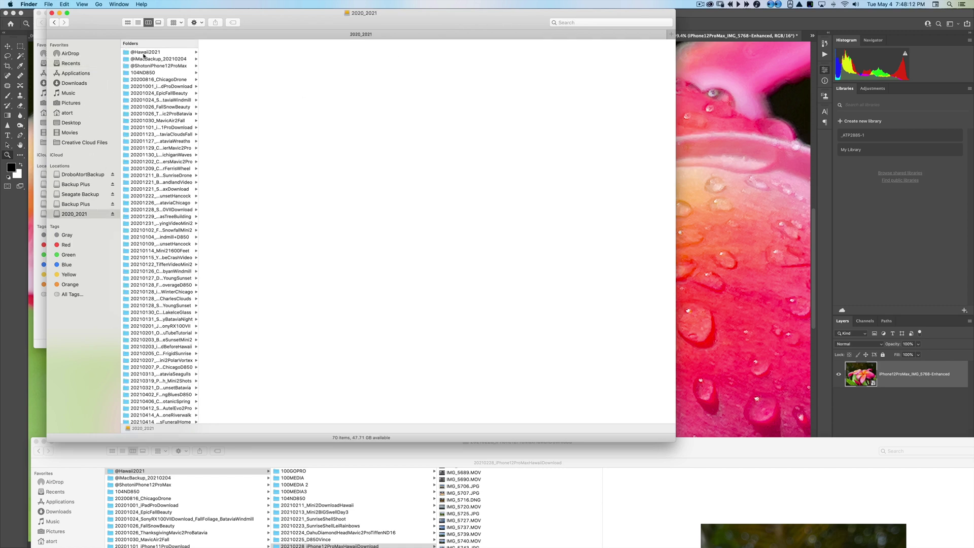
pyautogui.press('Down')
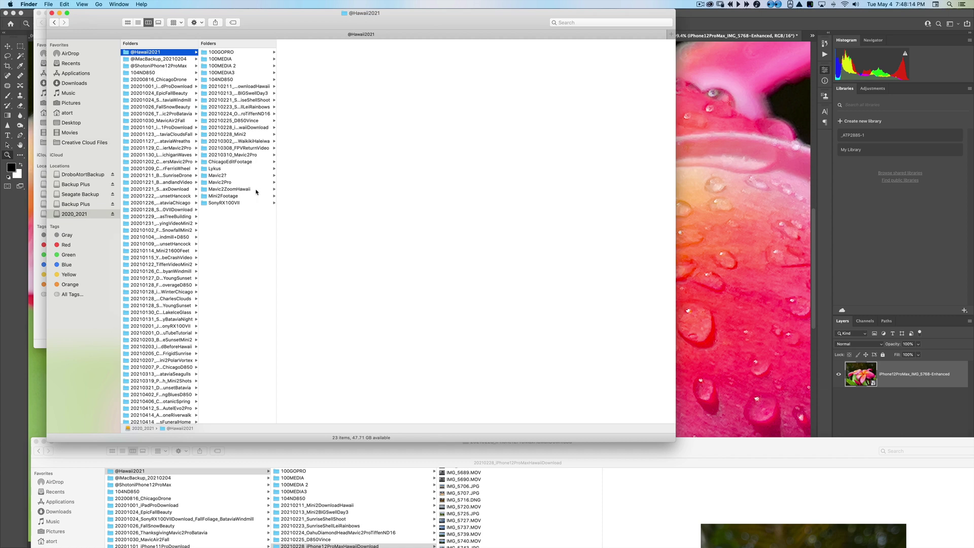
pyautogui.click(275, 196)
pyautogui.keyDown('super'); pyautogui.click(238, 182); pyautogui.keyUp('super')
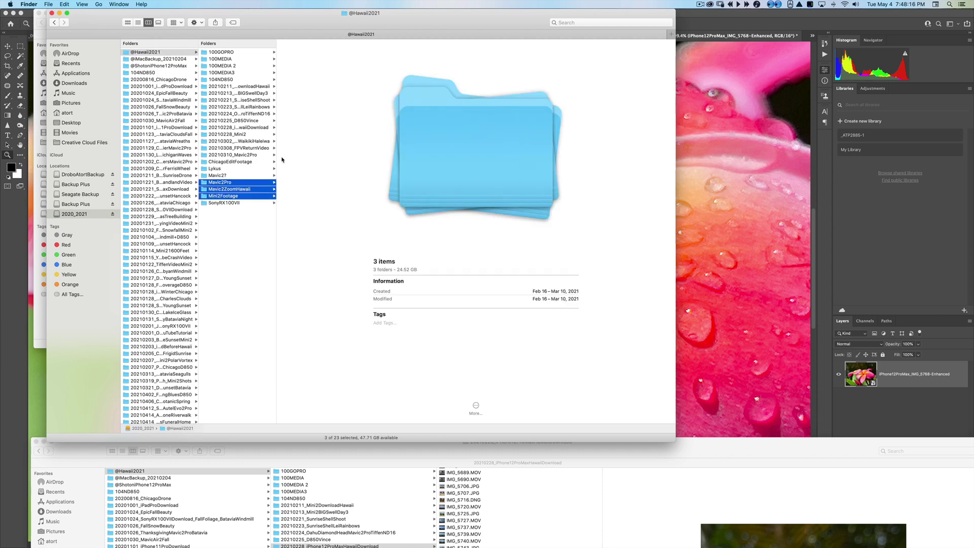
# - Browse the SonyRX100VII folder, previewing several of its JPG photos to look for a suitable sample
pyautogui.click(274, 203)
pyautogui.click(389, 210)
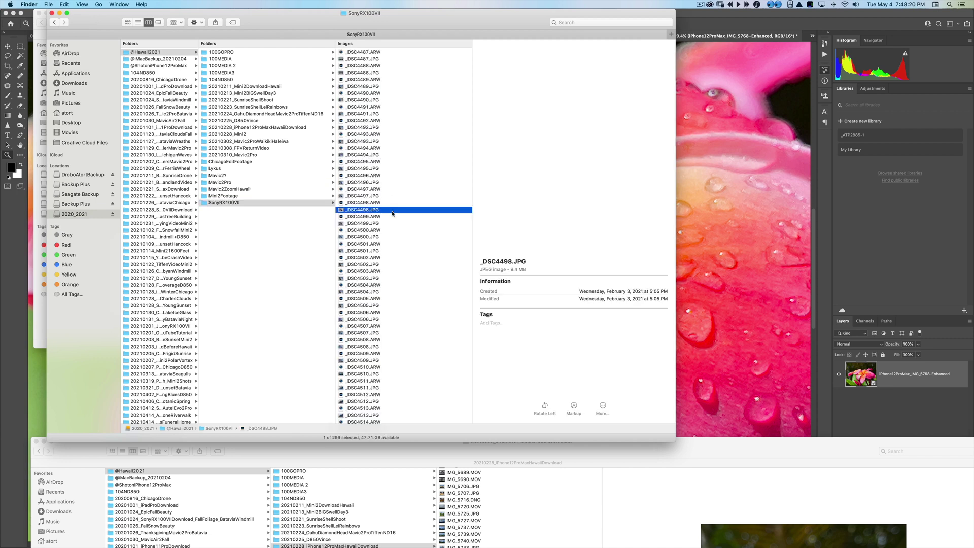
pyautogui.click(388, 141)
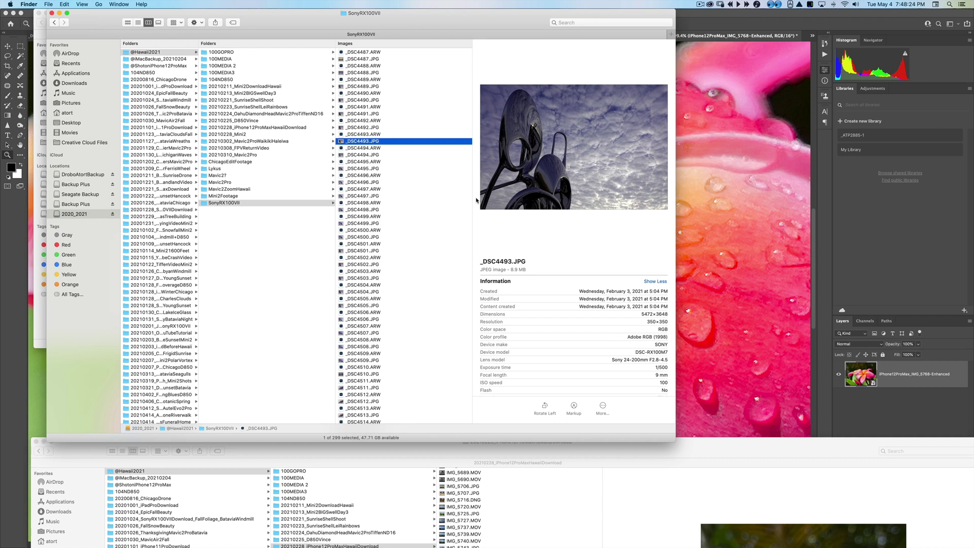
pyautogui.scroll(-15, 420, 269)
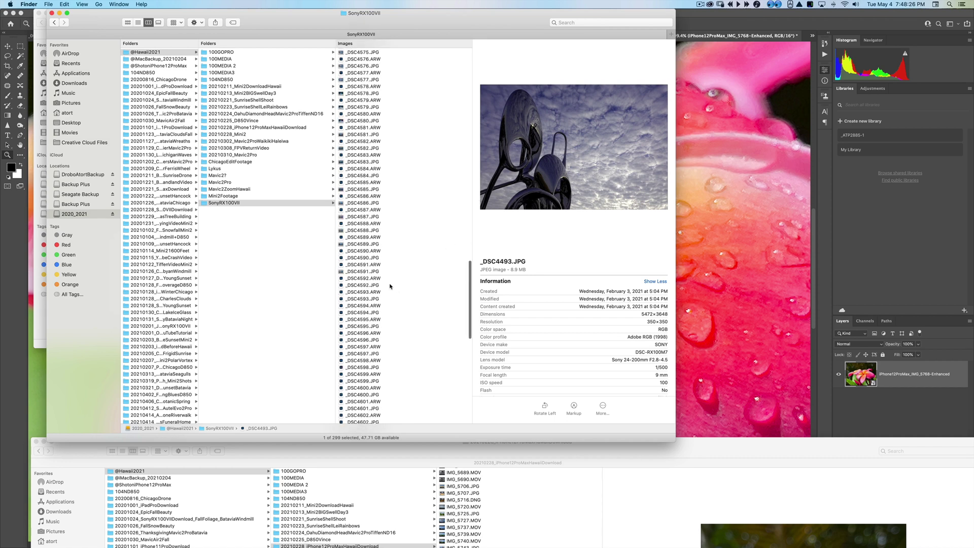
pyautogui.click(405, 285)
pyautogui.scroll(-12, 416, 284)
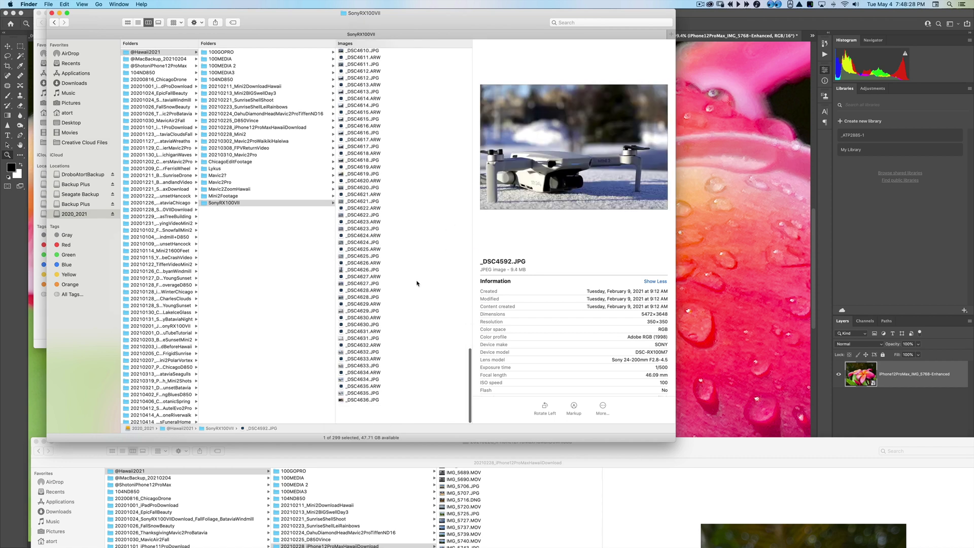
pyautogui.click(380, 304)
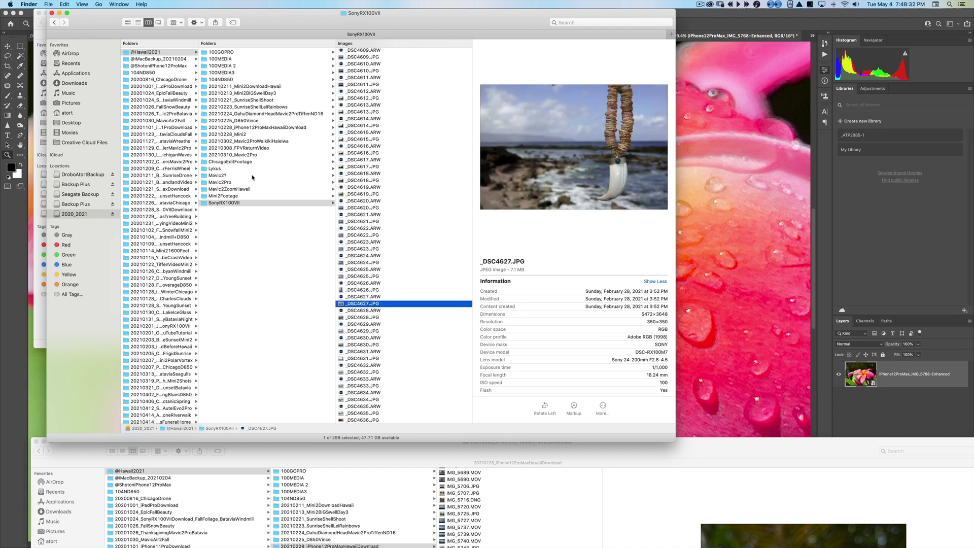
# - Browse the NEF photos in the 20210225 D850 folder and preview _DSC5606.NEF at large size
pyautogui.click(274, 120)
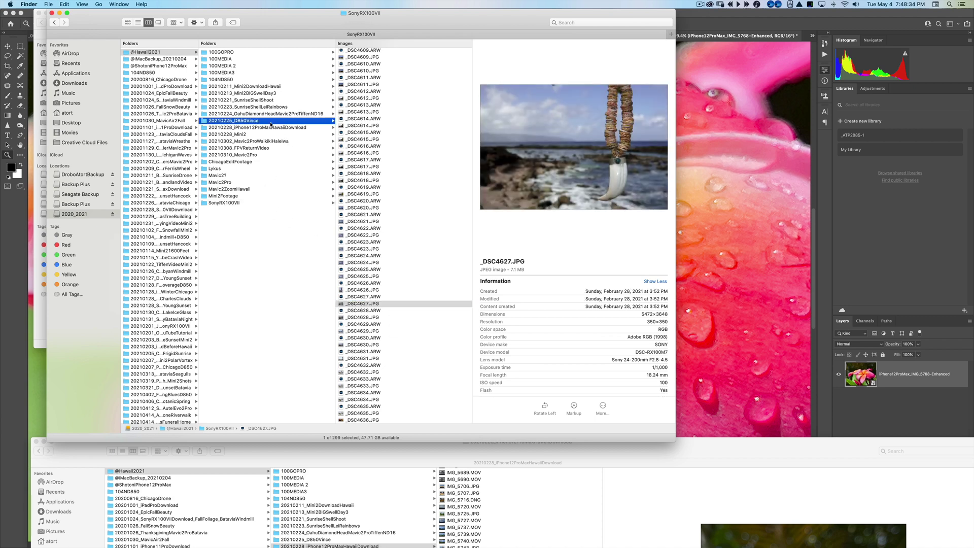
pyautogui.click(395, 169)
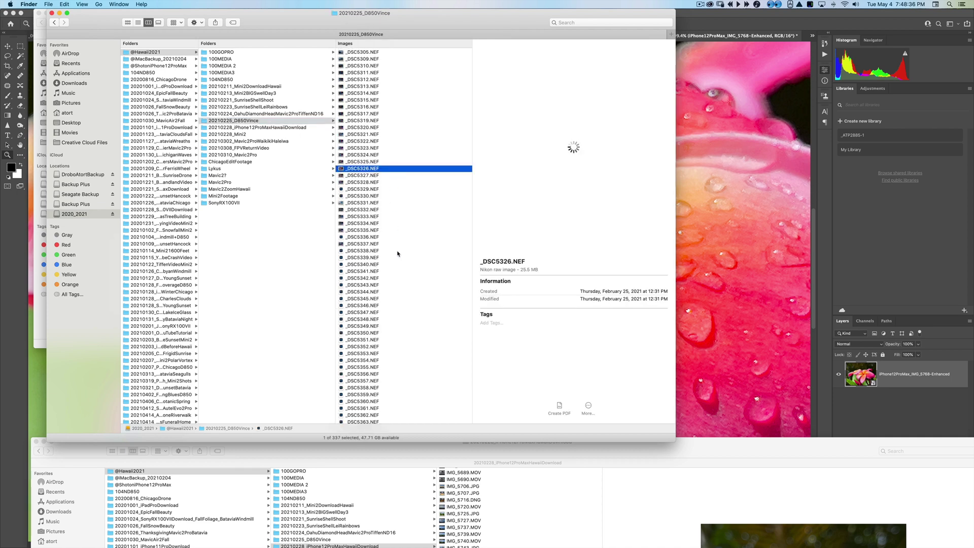
pyautogui.scroll(-15, 408, 256)
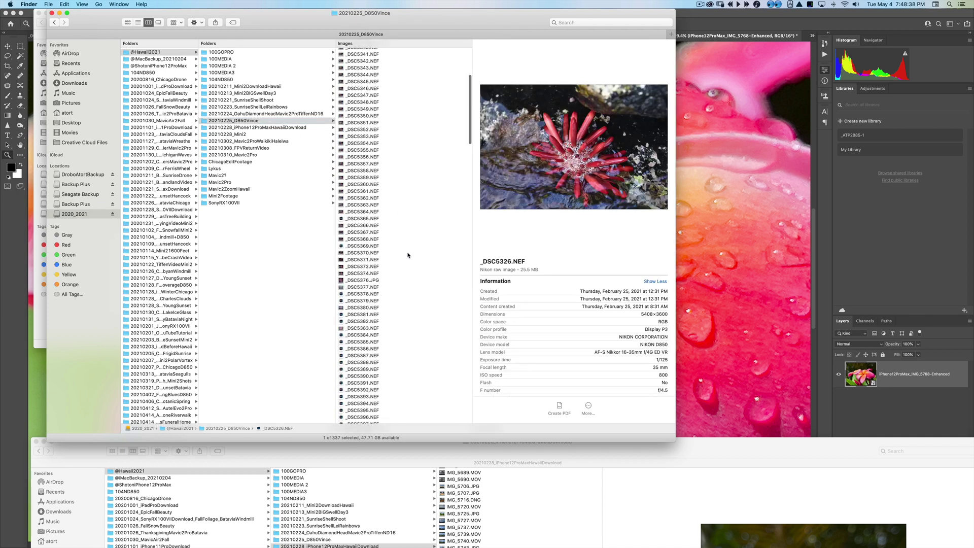
pyautogui.click(407, 252)
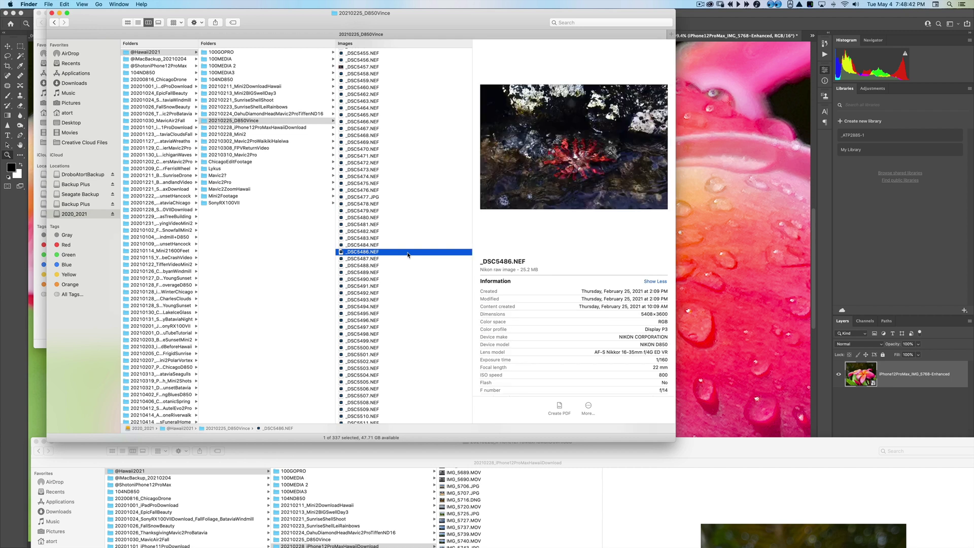
pyautogui.scroll(-12, 406, 256)
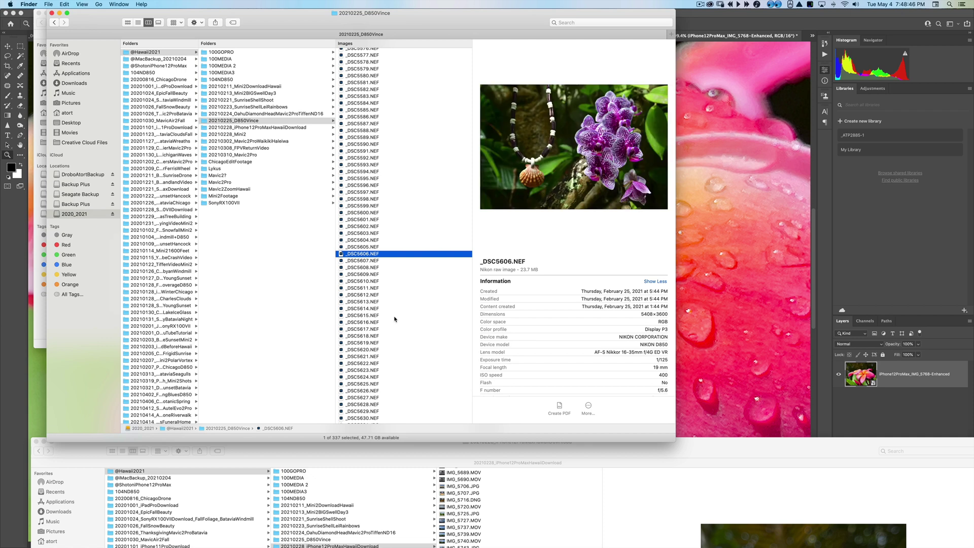
pyautogui.press('space')
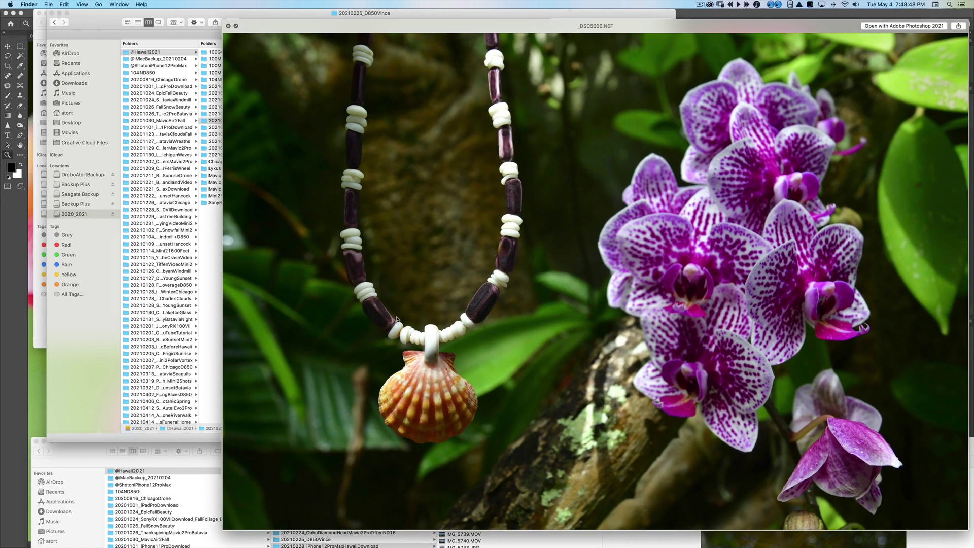
pyautogui.press('space')
# - Find _DSC5649.NEF in the same folder, preview it at large size and open it in Camera Raw
pyautogui.scroll(-10, 422, 320)
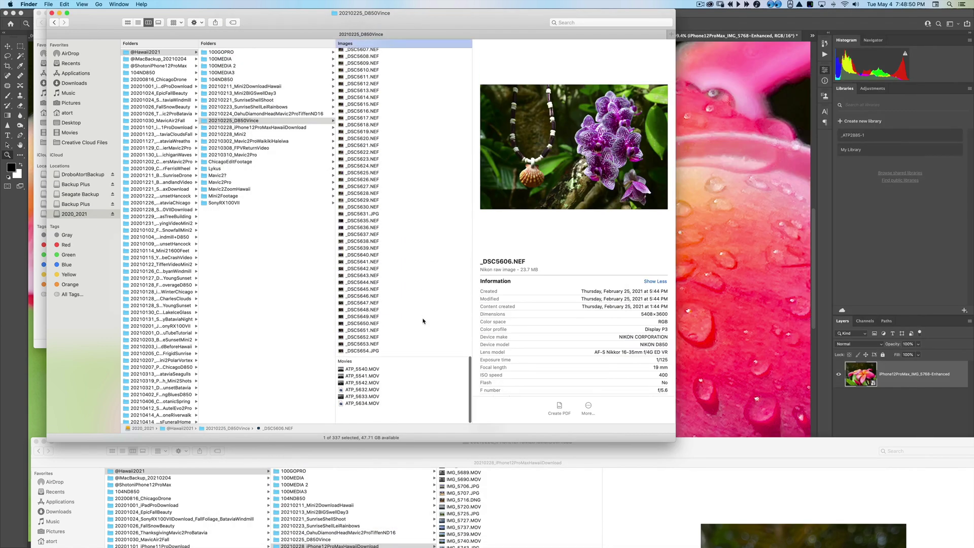
pyautogui.click(422, 321)
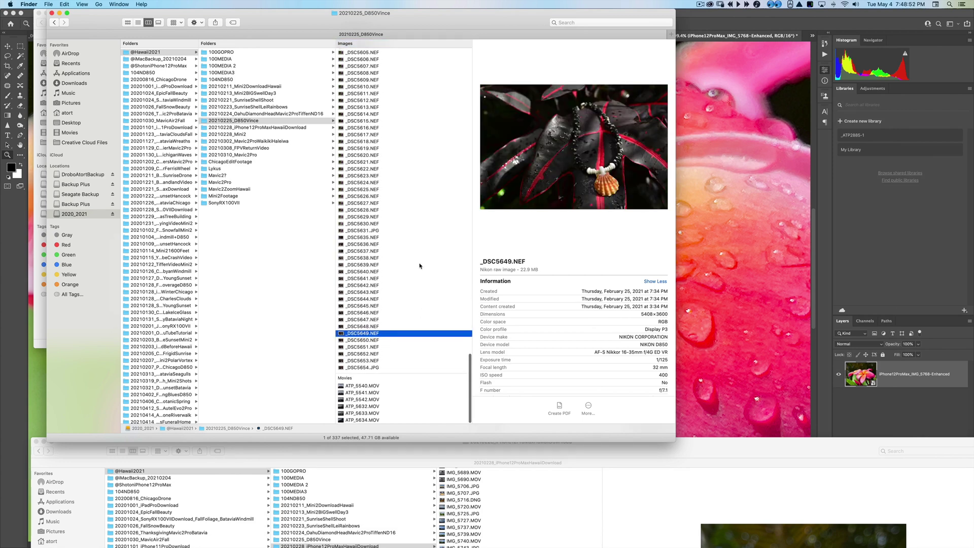
pyautogui.press('space')
pyautogui.press('space')
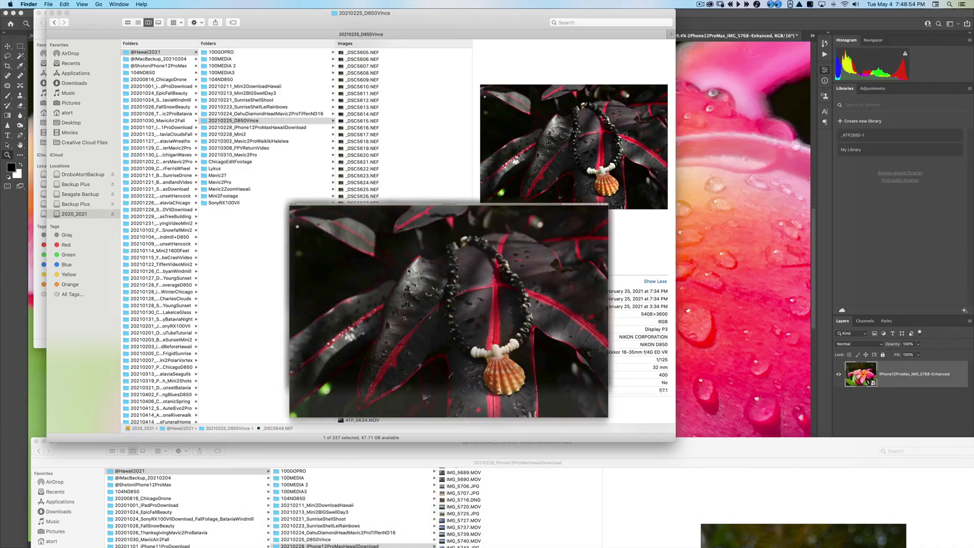
pyautogui.press('super+Tab')
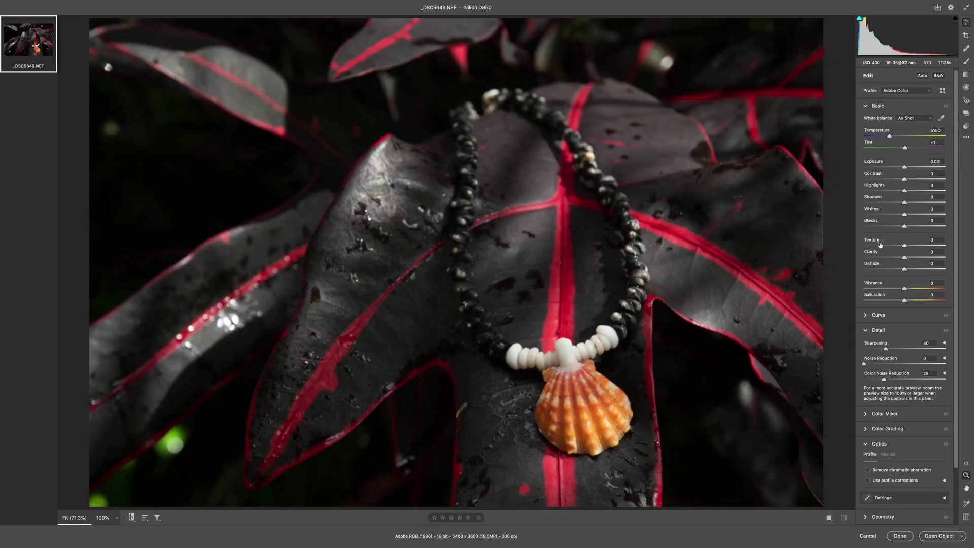
# - Set the necklace photo's Saturation to +34, Shadows to +59 and Exposure to +0.75
pyautogui.moveTo(904, 300); pyautogui.dragTo(920, 299)
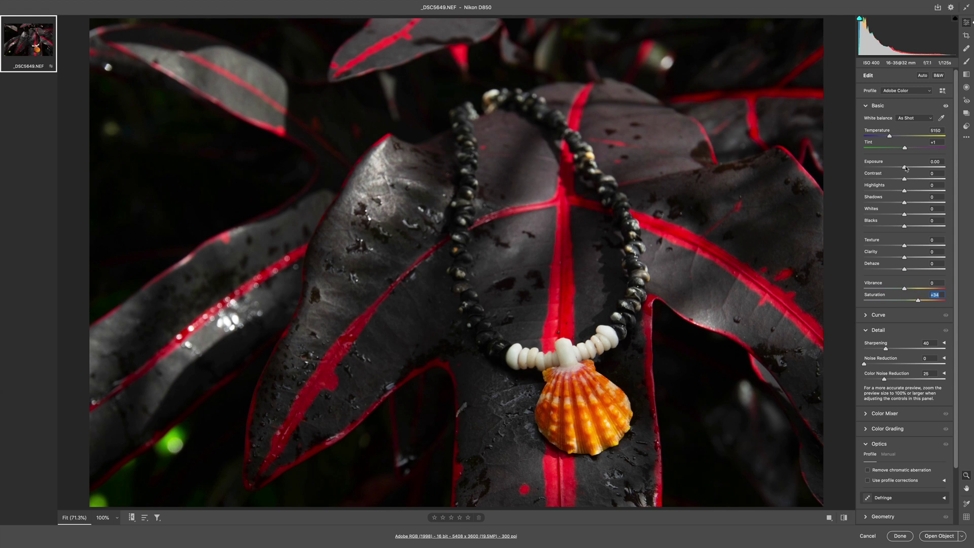
pyautogui.moveTo(904, 167); pyautogui.dragTo(907, 167)
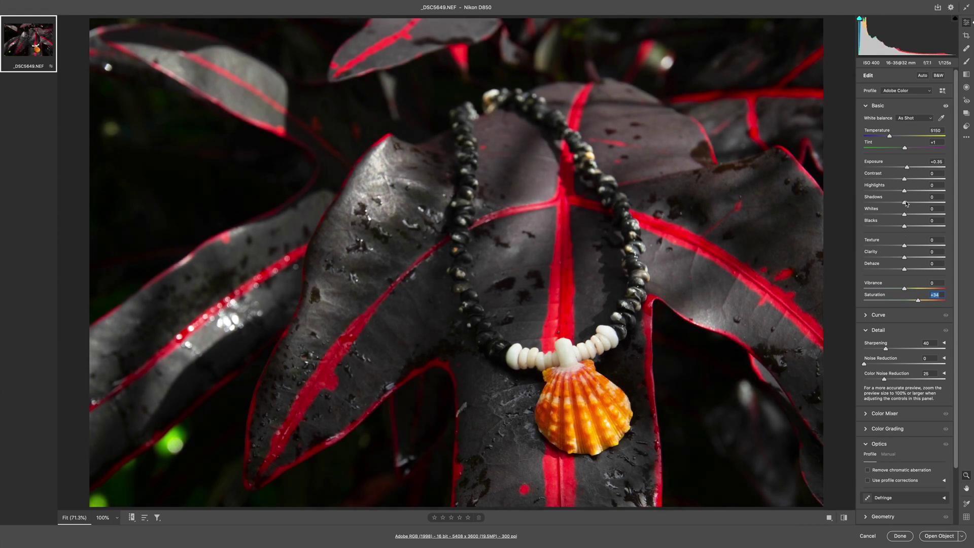
pyautogui.moveTo(906, 202); pyautogui.dragTo(919, 201)
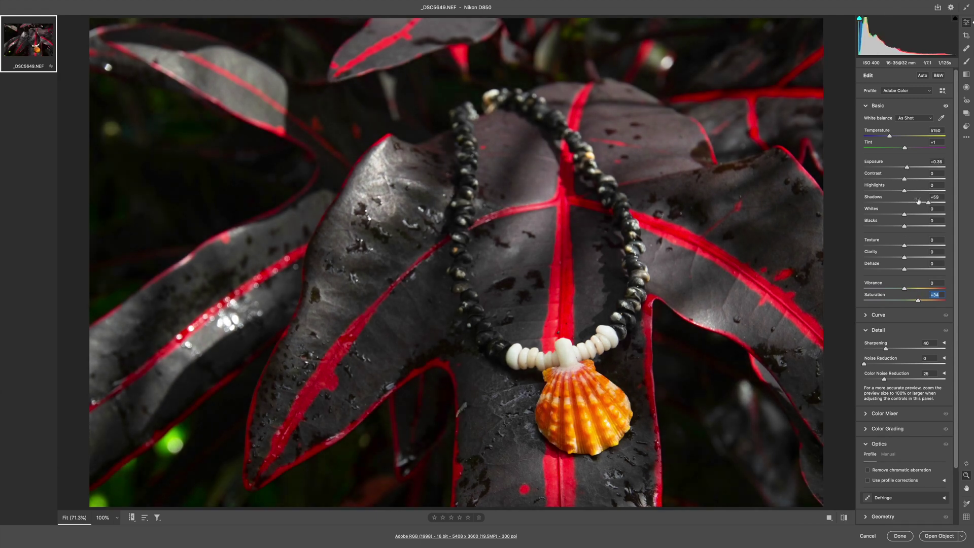
pyautogui.moveTo(907, 167); pyautogui.dragTo(911, 167)
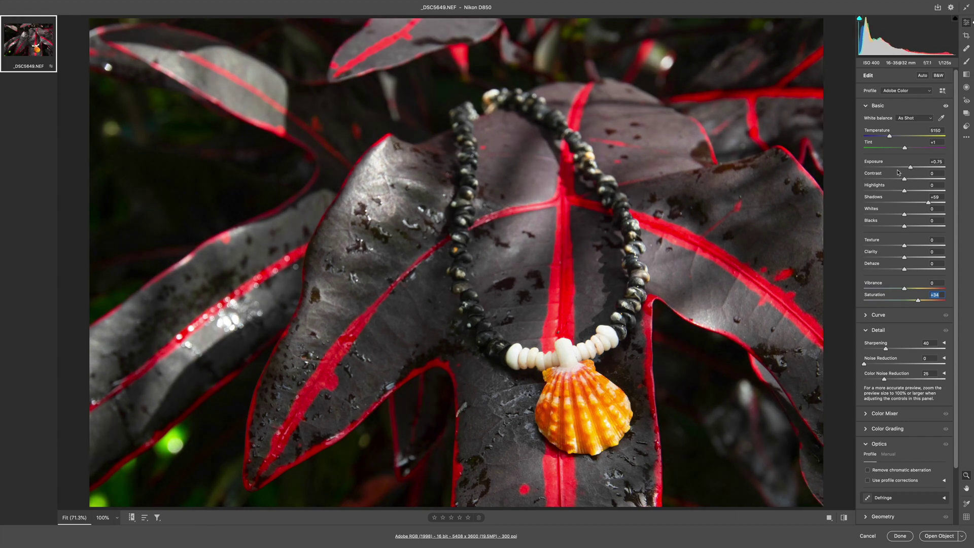
# - Enhance the necklace photo with Super Resolution and check the save status of the new DNG
pyautogui.press('shift')
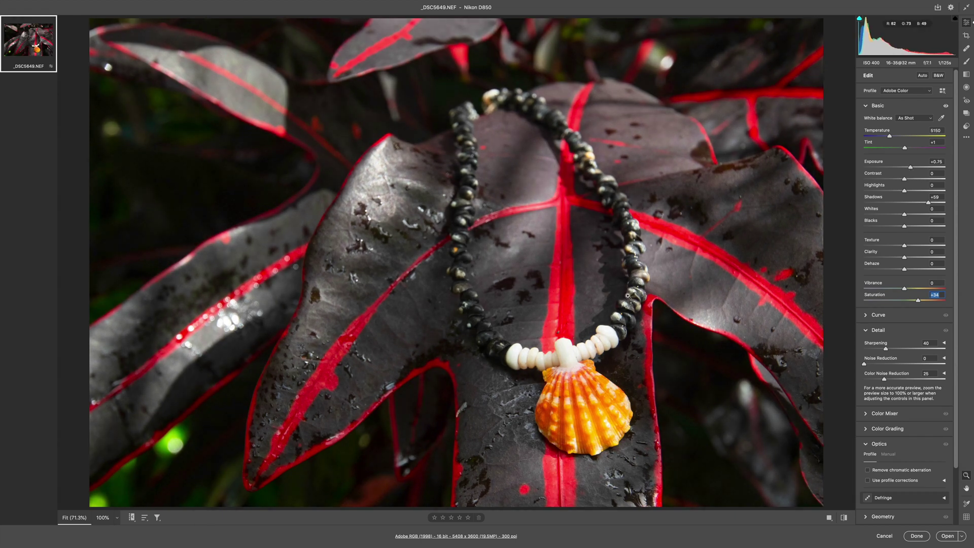
pyautogui.press('super+shift+d')
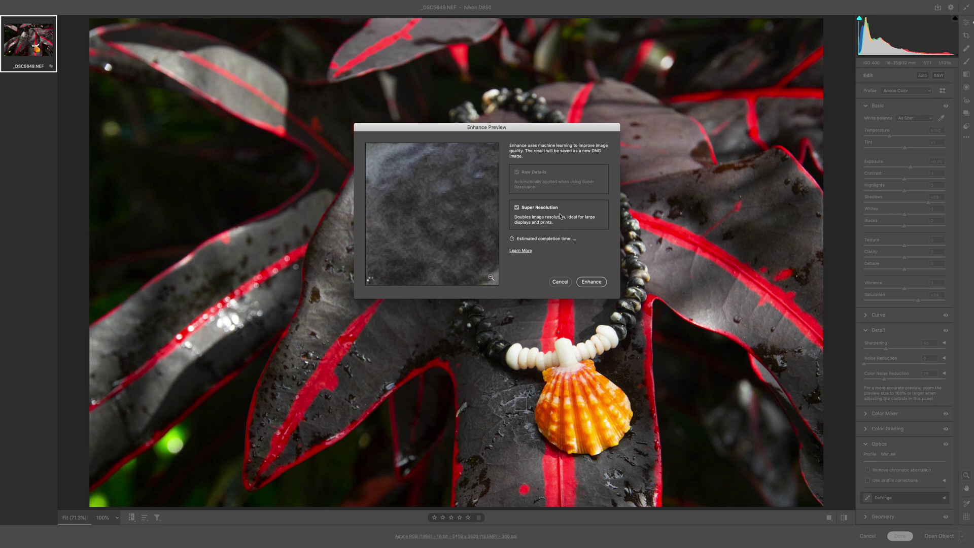
pyautogui.click(592, 283)
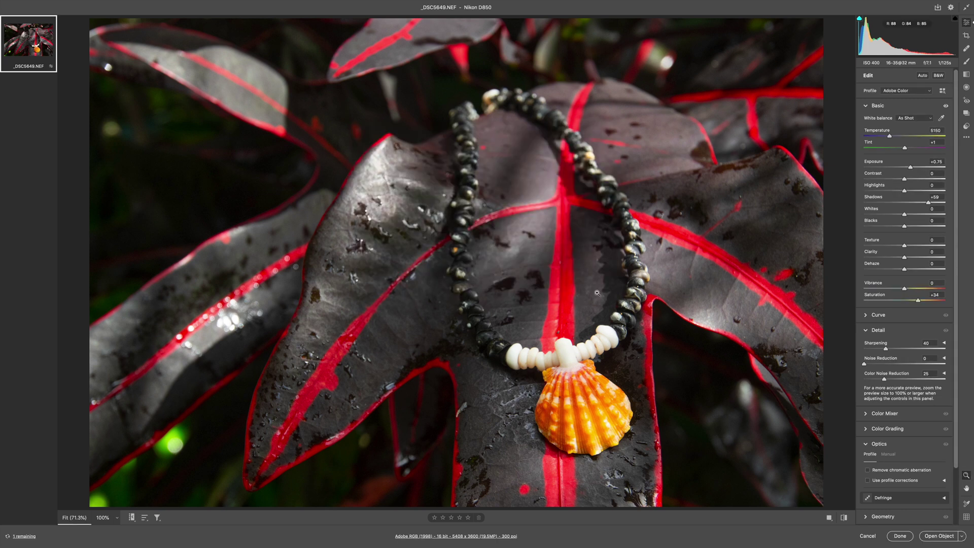
pyautogui.click(23, 536)
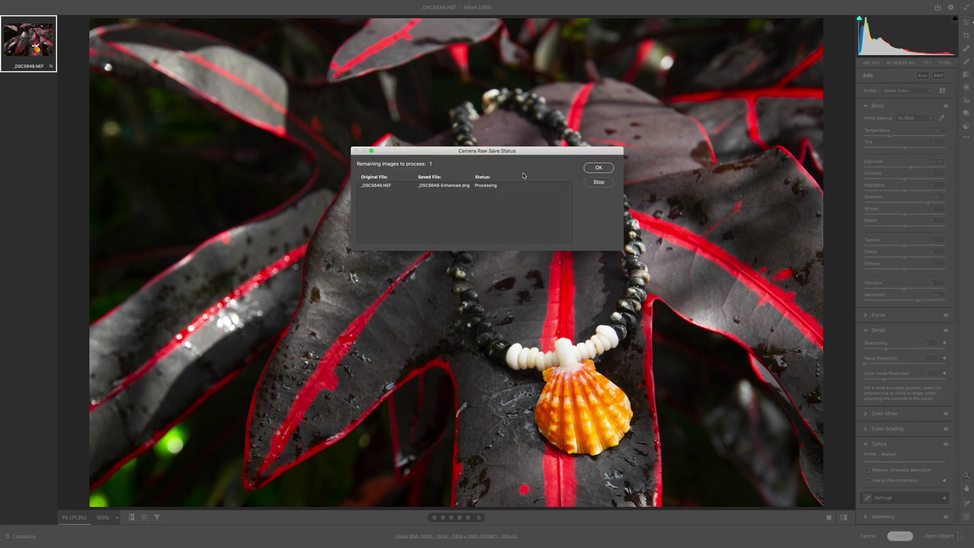
pyautogui.click(600, 169)
# - Open _DSC5649-Enhanced.dng in Photoshop as a smart object and display it in full screen mode with the menu bar
pyautogui.click(32, 101)
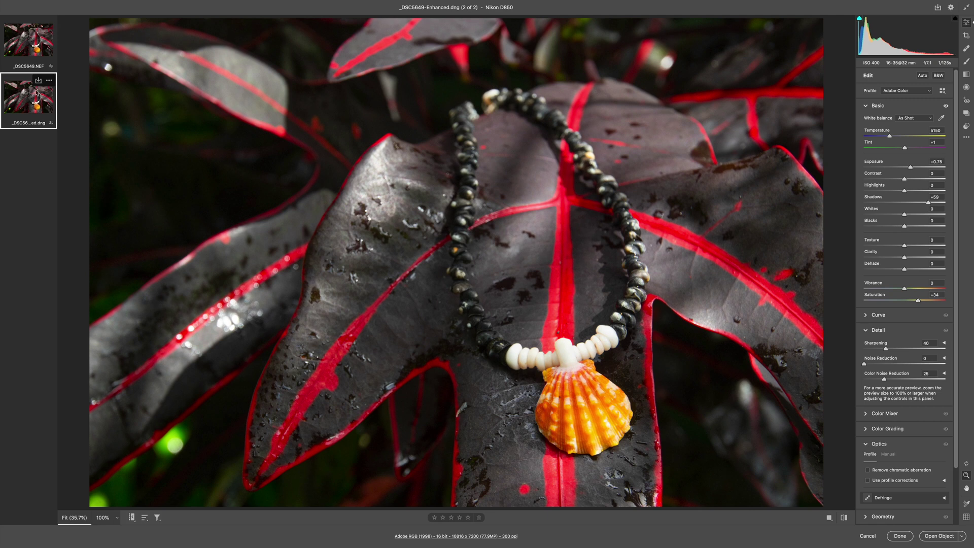
pyautogui.click(932, 535)
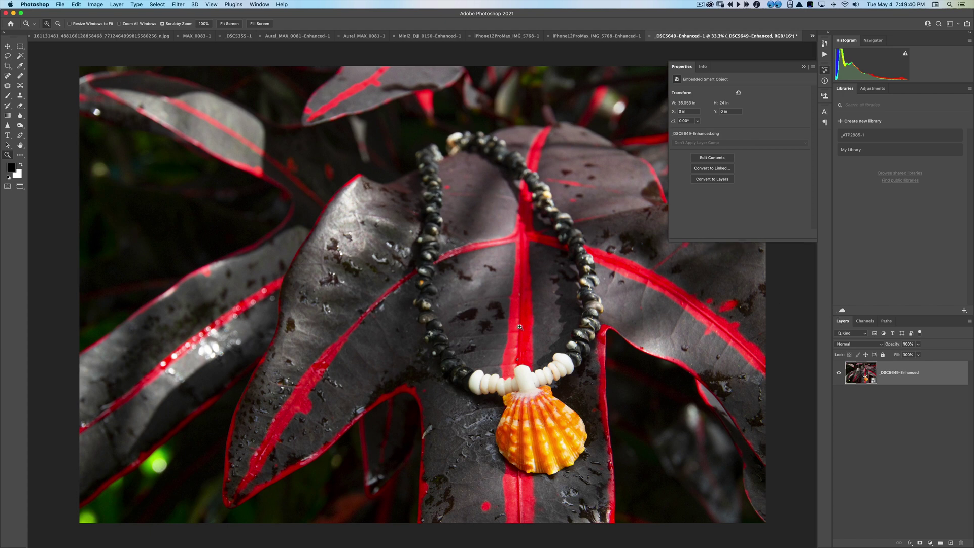
pyautogui.press('f')
# - Check the enhanced necklace document's image size in pixels without changing it
pyautogui.press('super+alt+i')
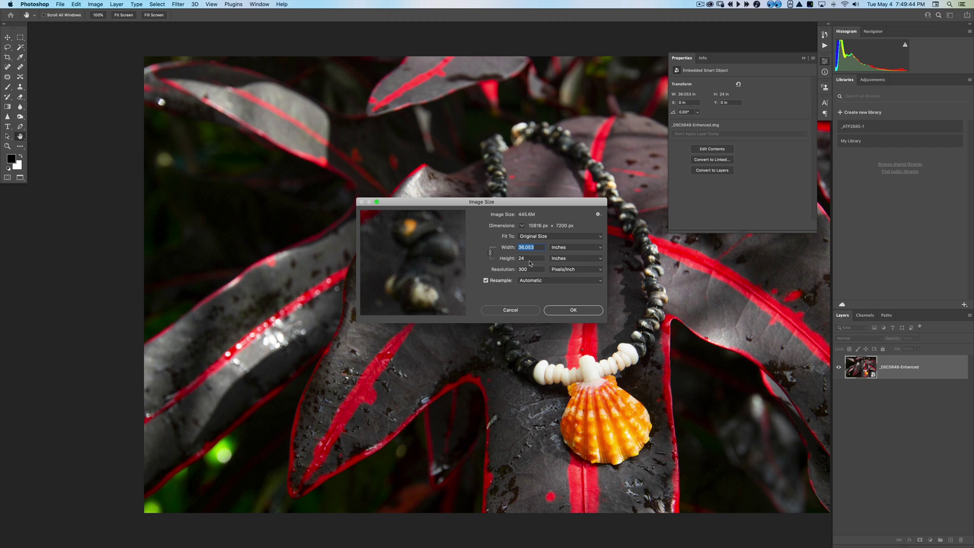
pyautogui.click(567, 261)
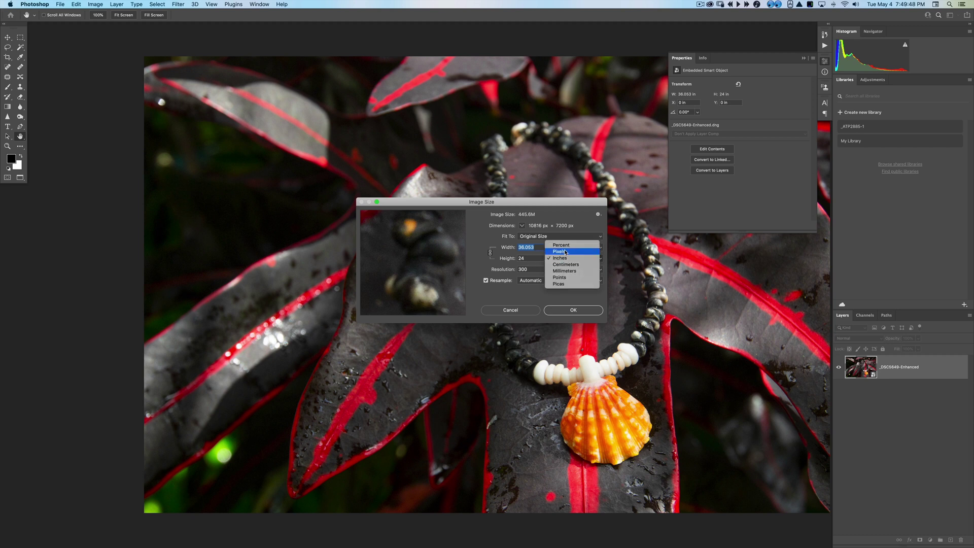
pyautogui.click(564, 251)
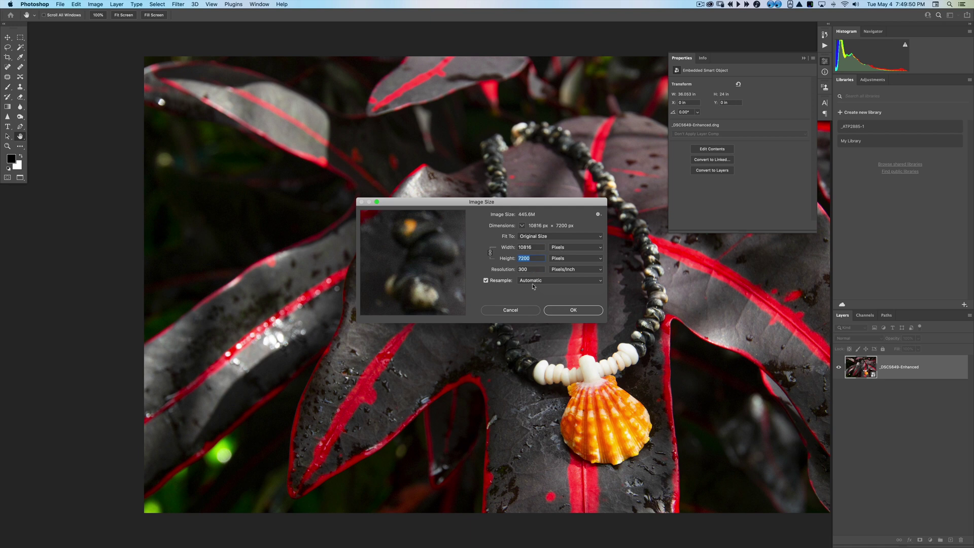
pyautogui.click(527, 311)
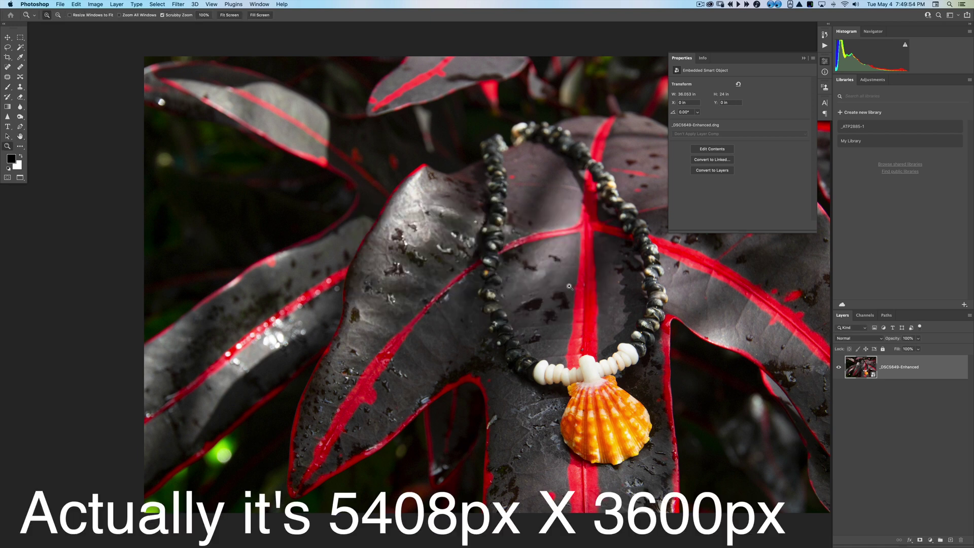
# - Magnify the white beads above the shell pendant and examine their detail in the enhanced image
pyautogui.press('x')
pyautogui.click(611, 351)
pyautogui.click(628, 372)
pyautogui.click(639, 404)
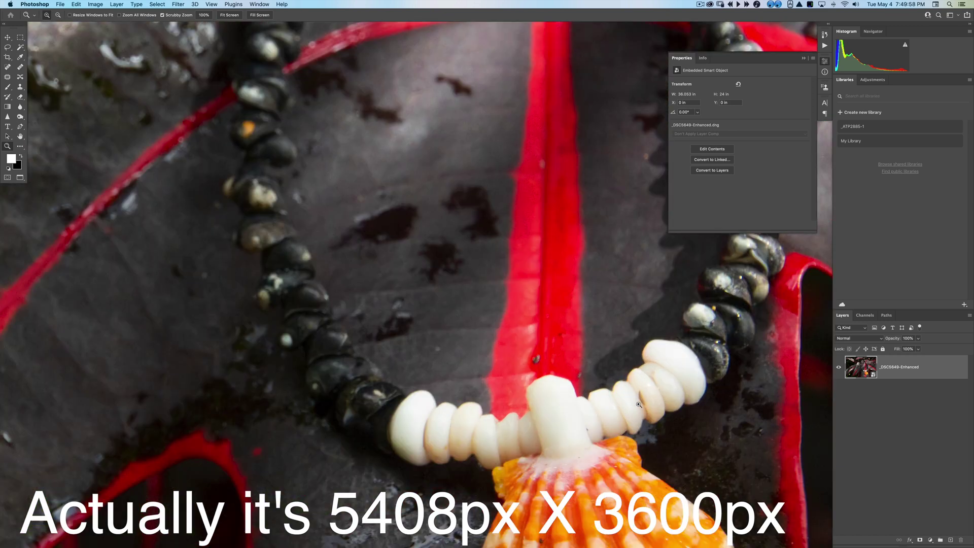
# - Magnify the orange shell pendant in the enhanced necklace document and display it full screen without panels
pyautogui.click(598, 406)
pyautogui.click(583, 345)
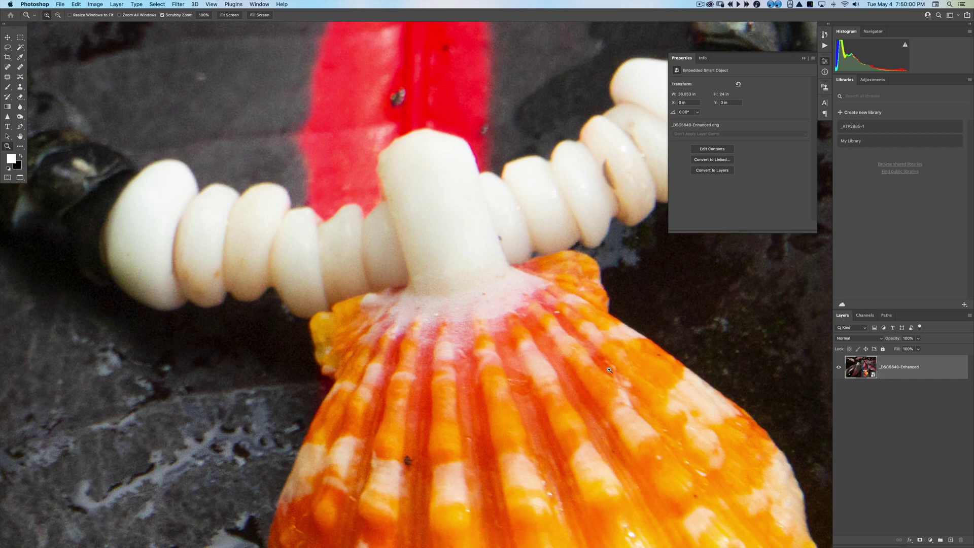
pyautogui.click(620, 386)
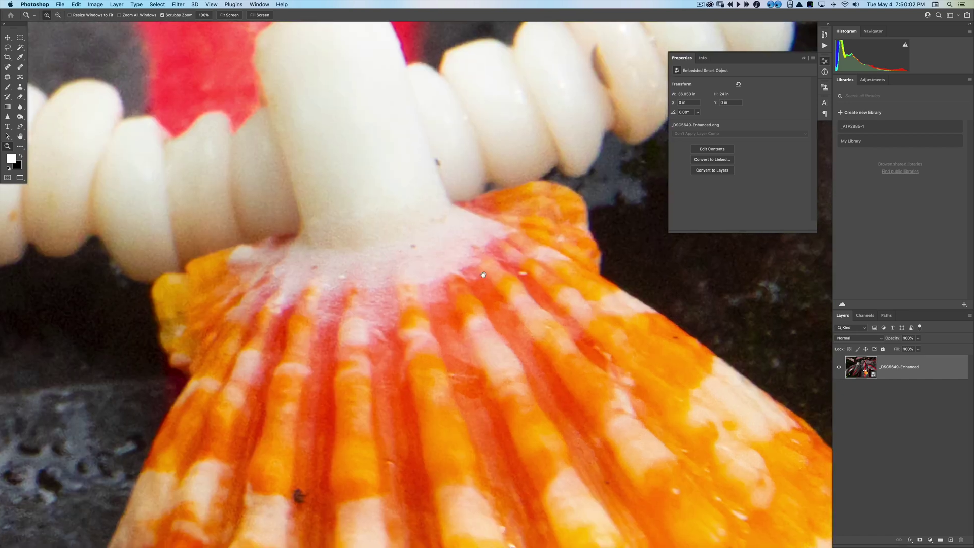
pyautogui.moveTo(765, 394); pyautogui.dragTo(544, 287)
pyautogui.press('f')
pyautogui.press('f')
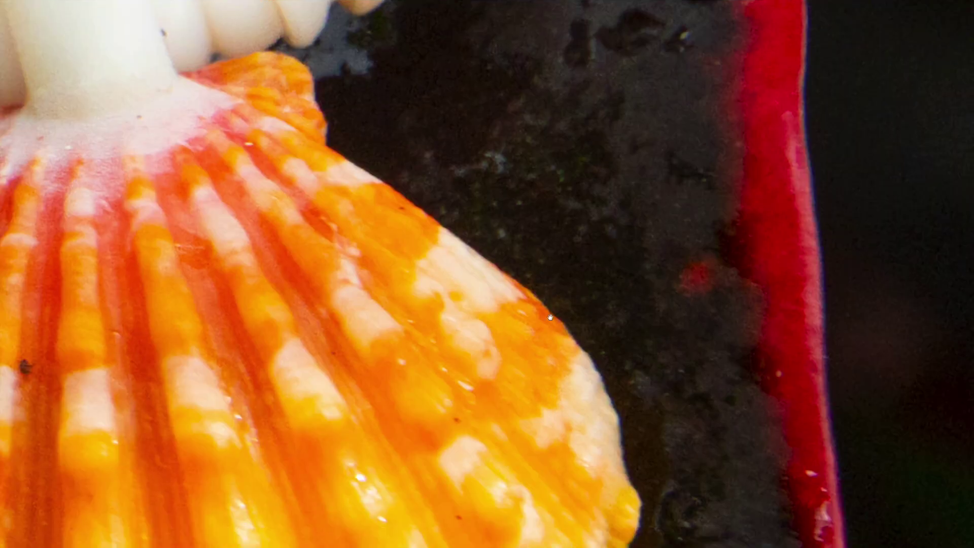
# - Examine the white beads and shell ribs up close, fit the whole photo on screen, and return to standard screen mode
pyautogui.moveTo(526, 134); pyautogui.dragTo(535, 340)
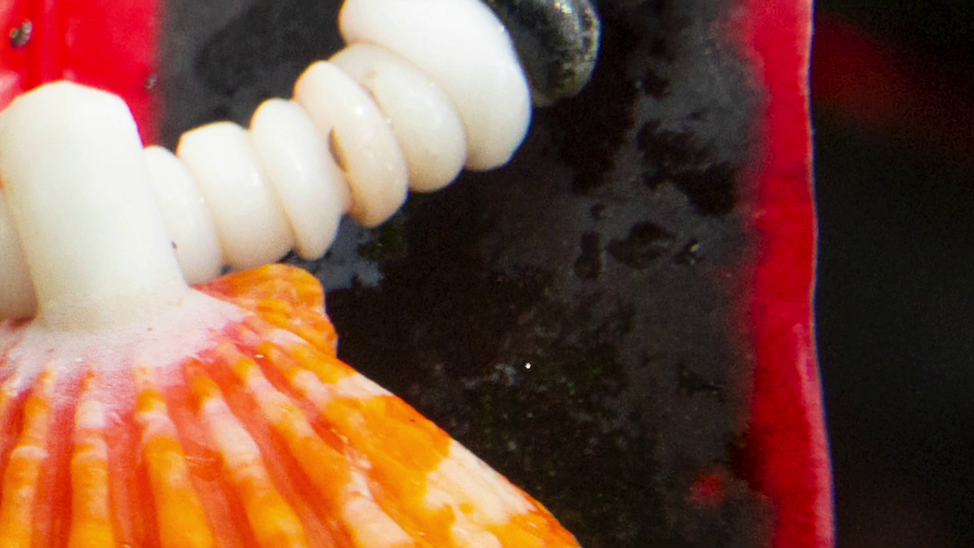
pyautogui.moveTo(501, 128); pyautogui.dragTo(510, 302)
pyautogui.moveTo(365, 337); pyautogui.dragTo(557, 288)
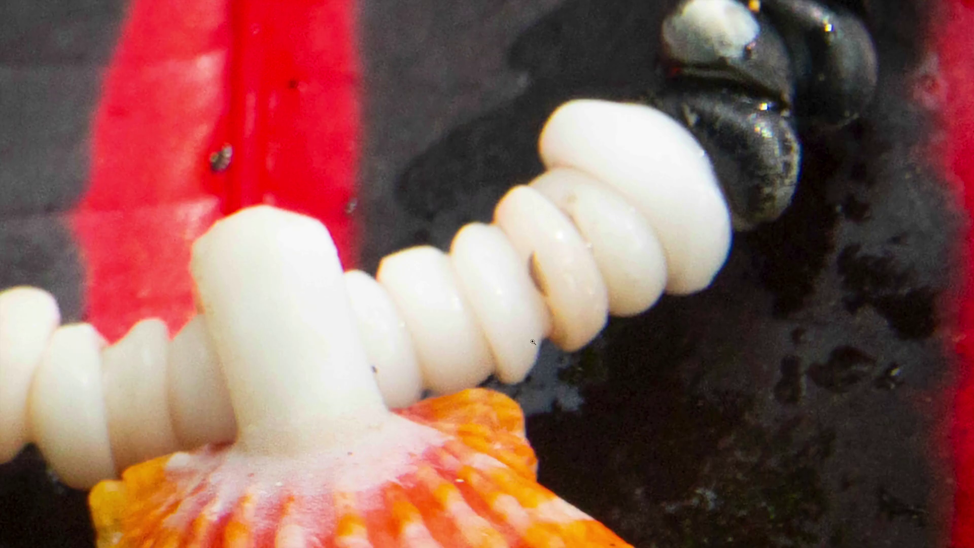
pyautogui.click(542, 402)
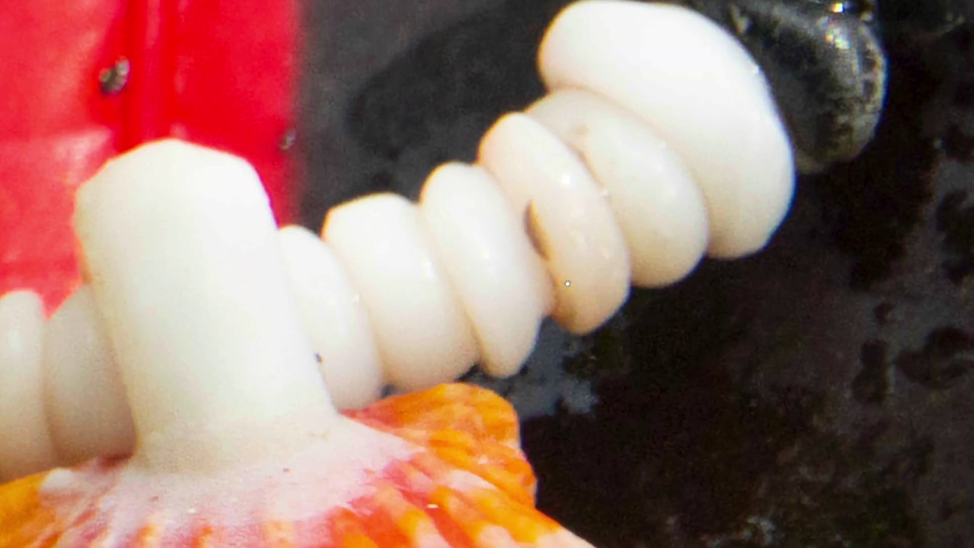
pyautogui.scroll(-5, 530, 386)
pyautogui.scroll(-2, 541, 370)
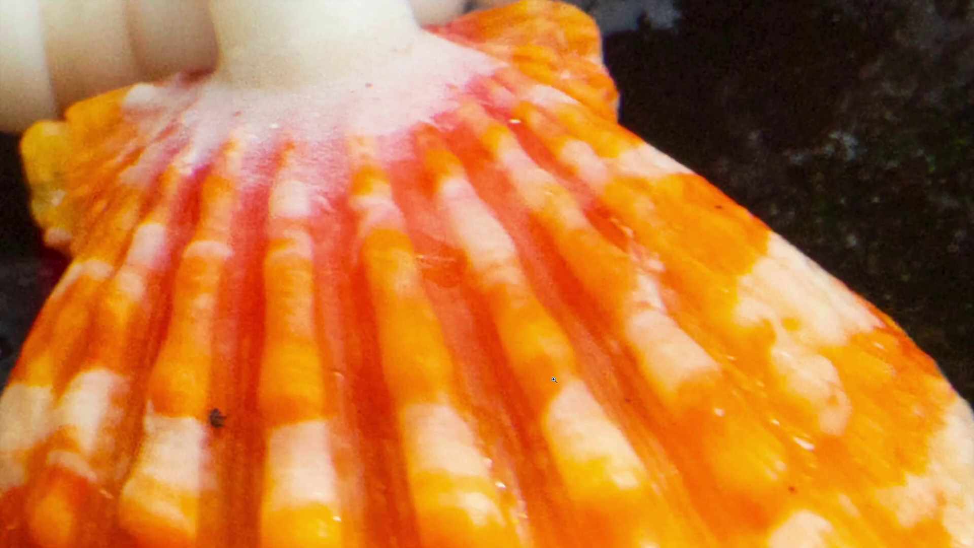
pyautogui.hotkey('ctrl', '0')
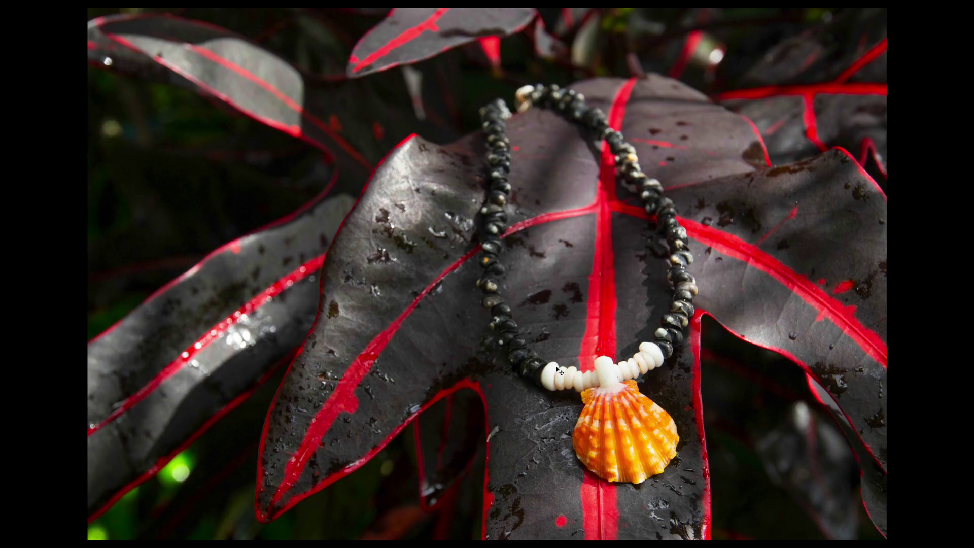
pyautogui.press('f')
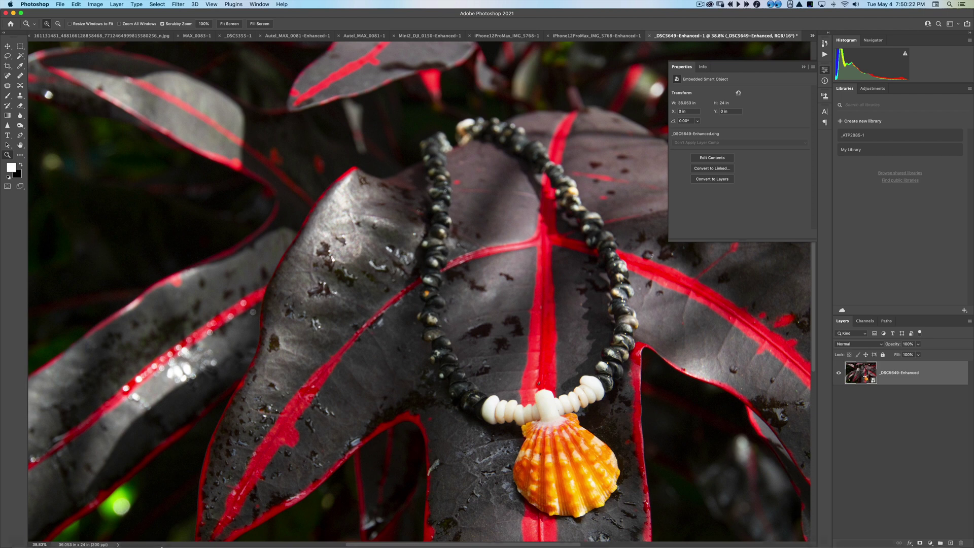
pyautogui.moveTo(161, 547)
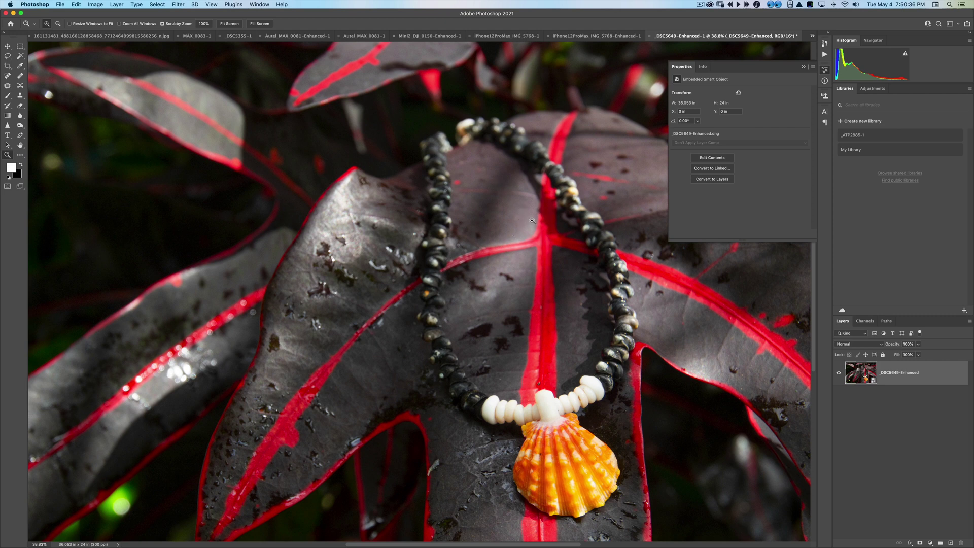
pyautogui.press('super+Tab')
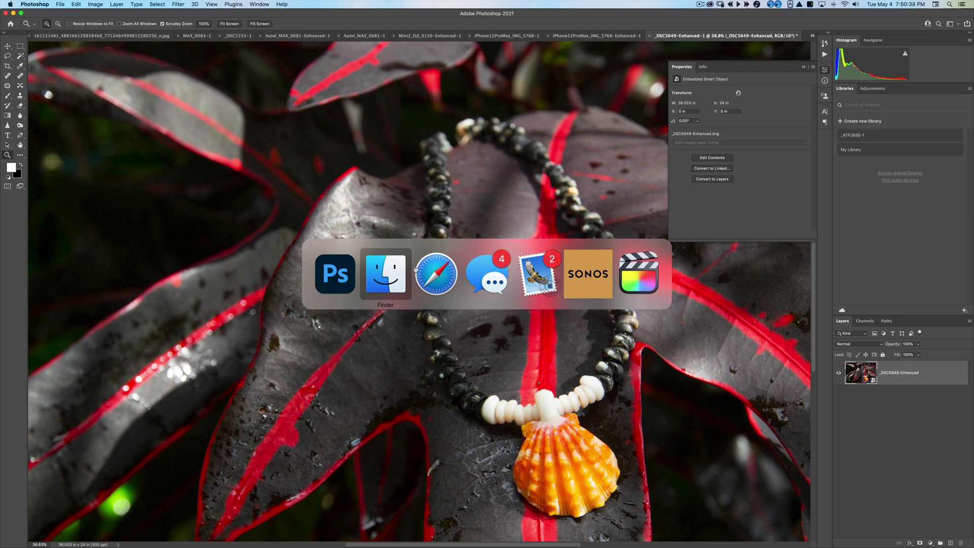
pyautogui.click(432, 273)
pyautogui.press('super+Tab')
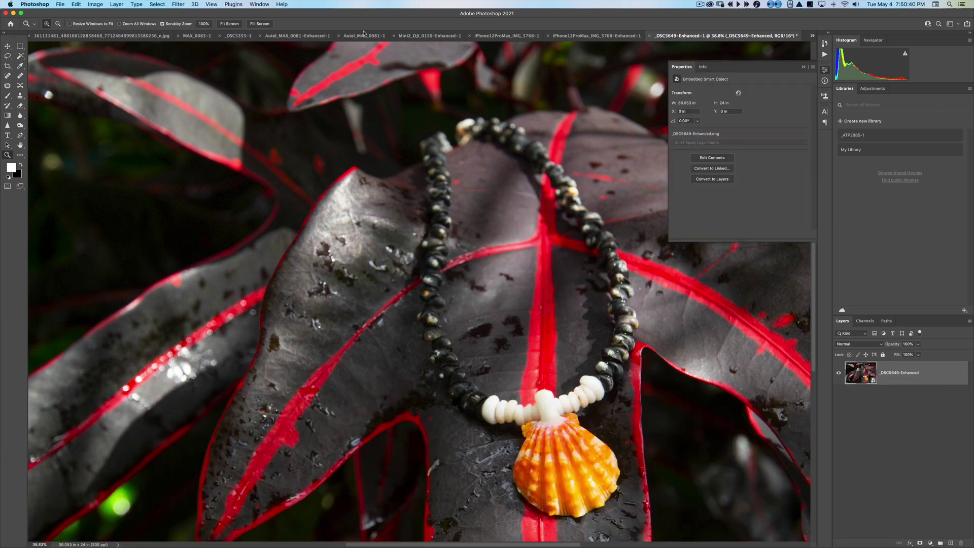
# - Show the _DSC5355-1 living room document in full screen mode with the menu bar, fitted to the screen
pyautogui.click(236, 39)
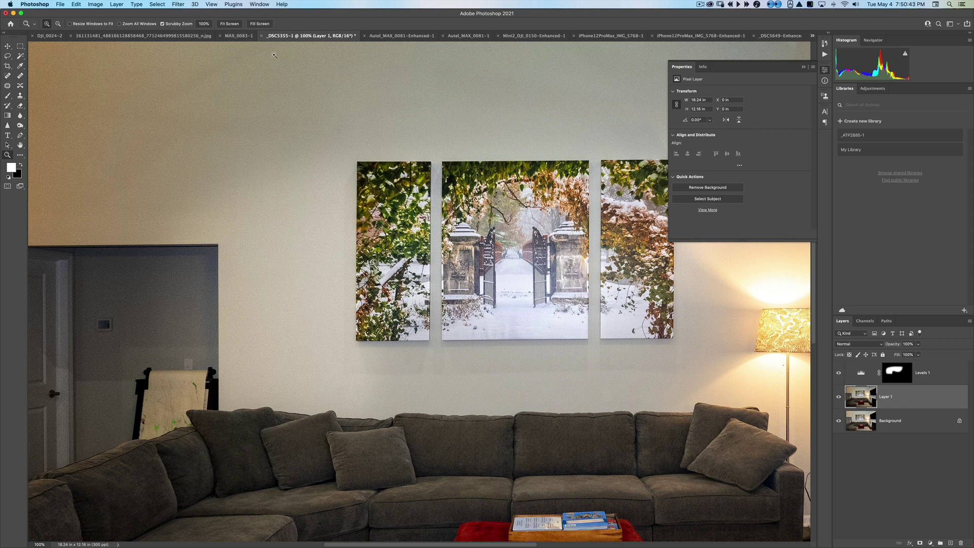
pyautogui.press('f')
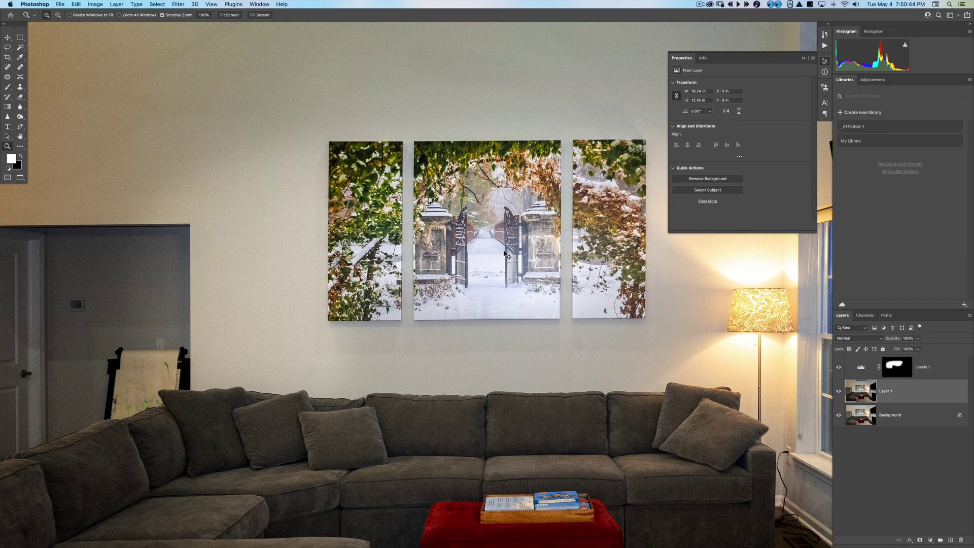
pyautogui.press('super+0')
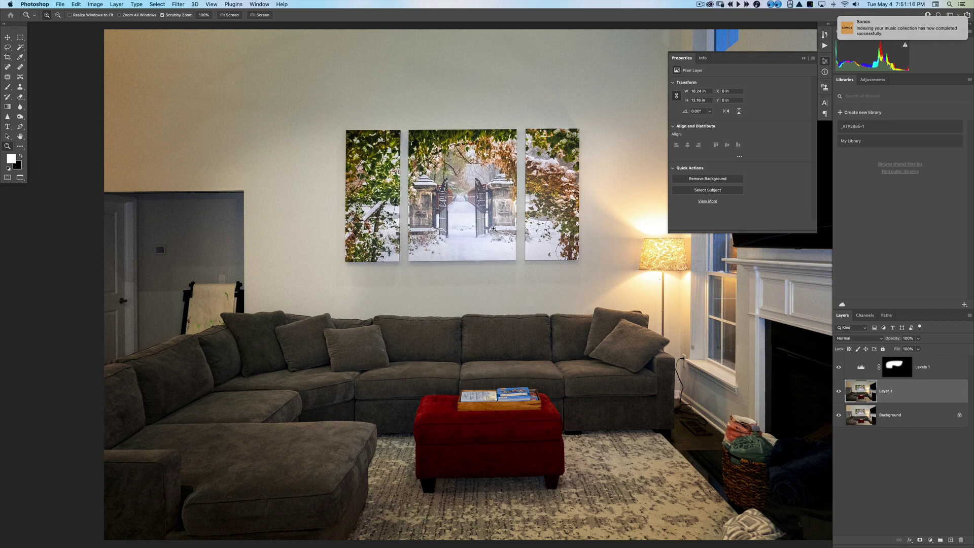
# - Switch to Finder, look through SonyRX100VII and 20210211_Mini2DownloadHawaii, previewing DJI_0013.JPG and DJI_0038.JPG, and close that window
pyautogui.press('super+Tab')
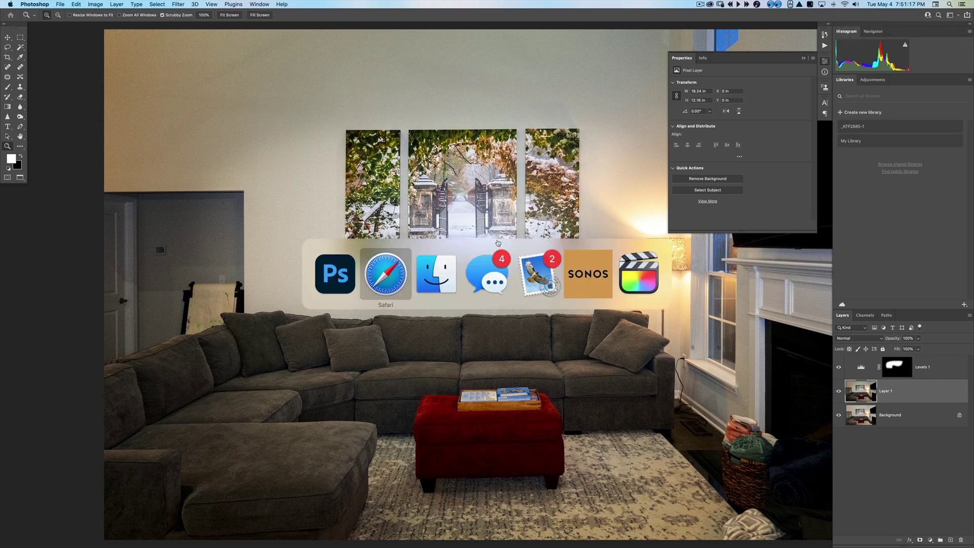
pyautogui.click(433, 298)
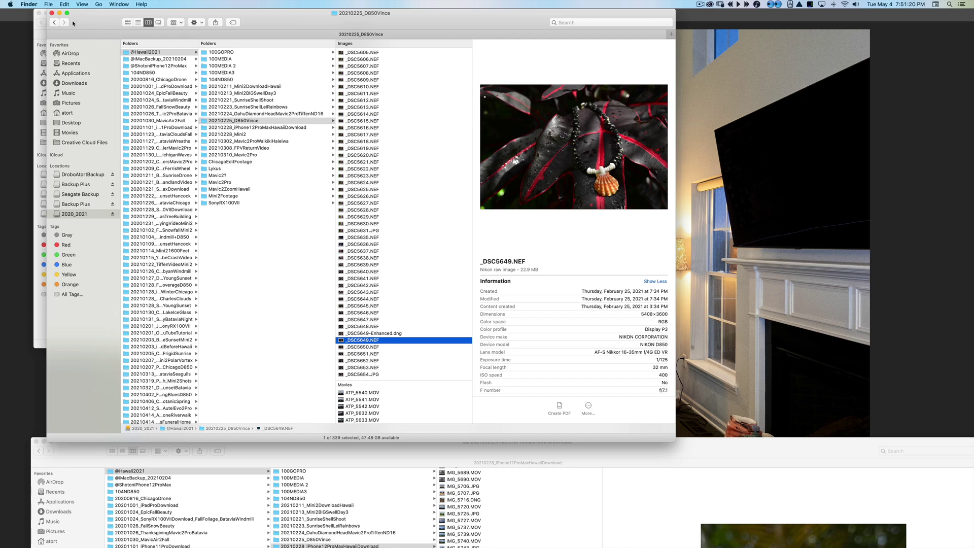
pyautogui.click(262, 203)
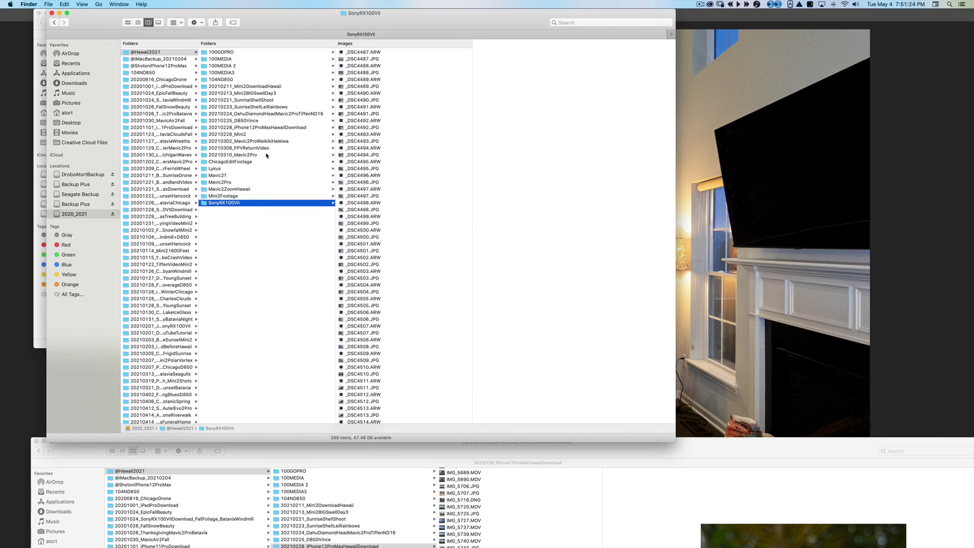
pyautogui.click(256, 87)
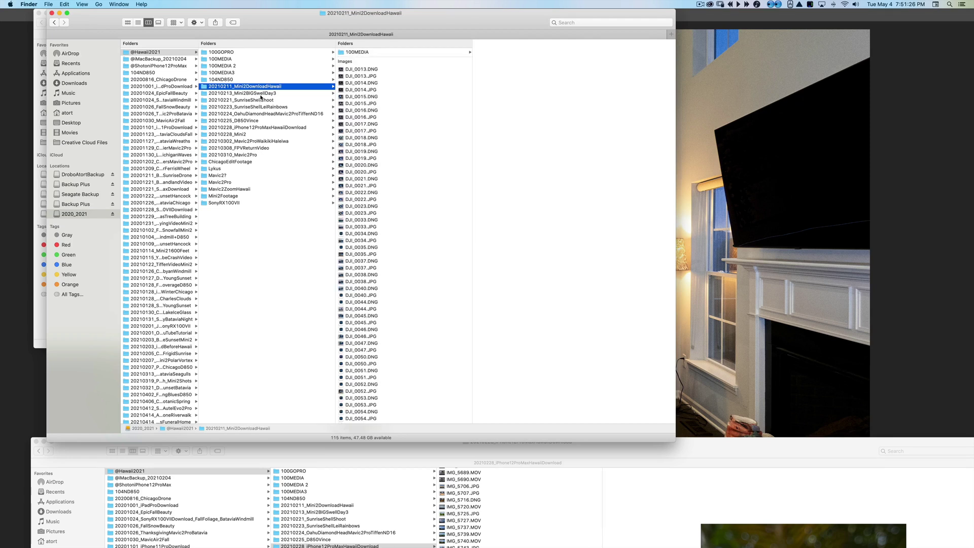
pyautogui.click(357, 84)
pyautogui.click(363, 76)
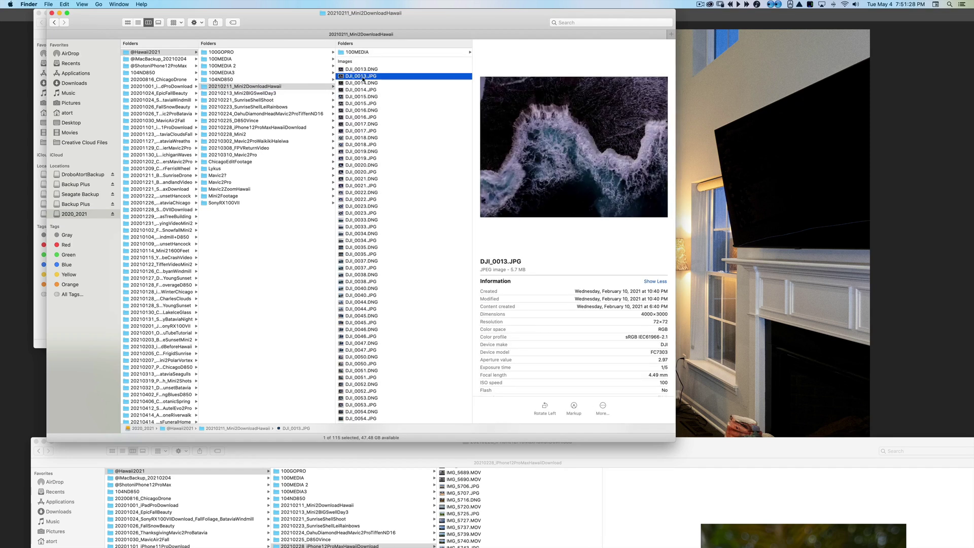
pyautogui.click(388, 282)
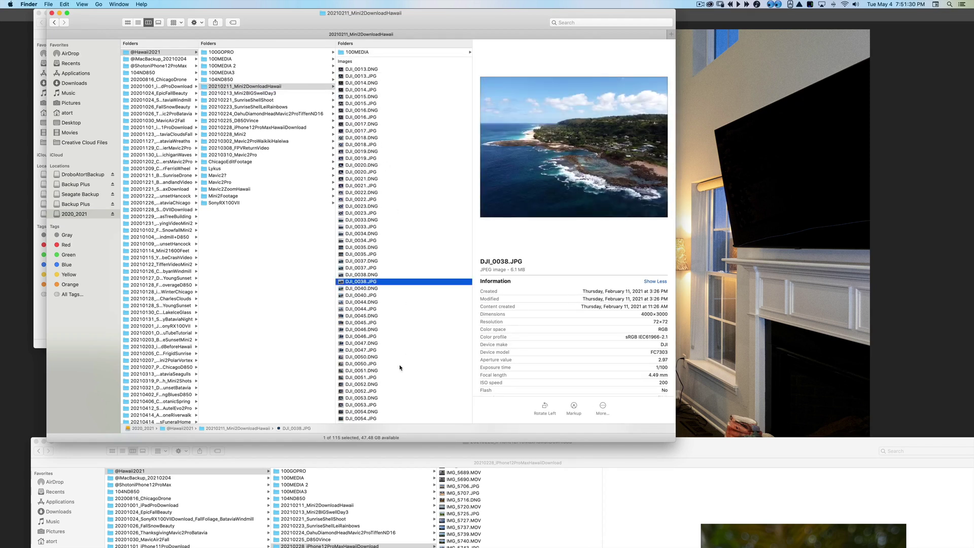
pyautogui.click(52, 13)
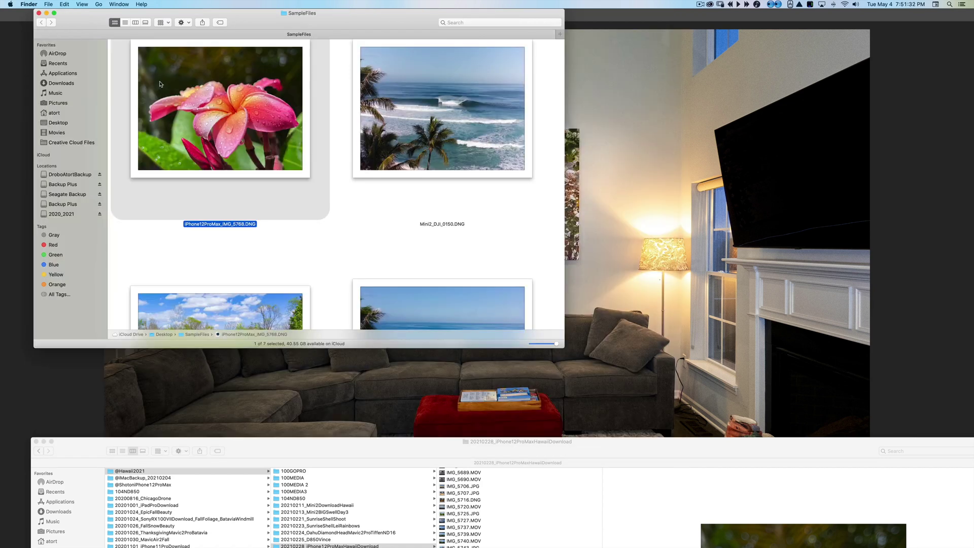
# - Find the tulip garden photo Air2S_DJI_0023.DNG in the SampleFiles folder and open it in Camera Raw
pyautogui.scroll(-4, 337, 240)
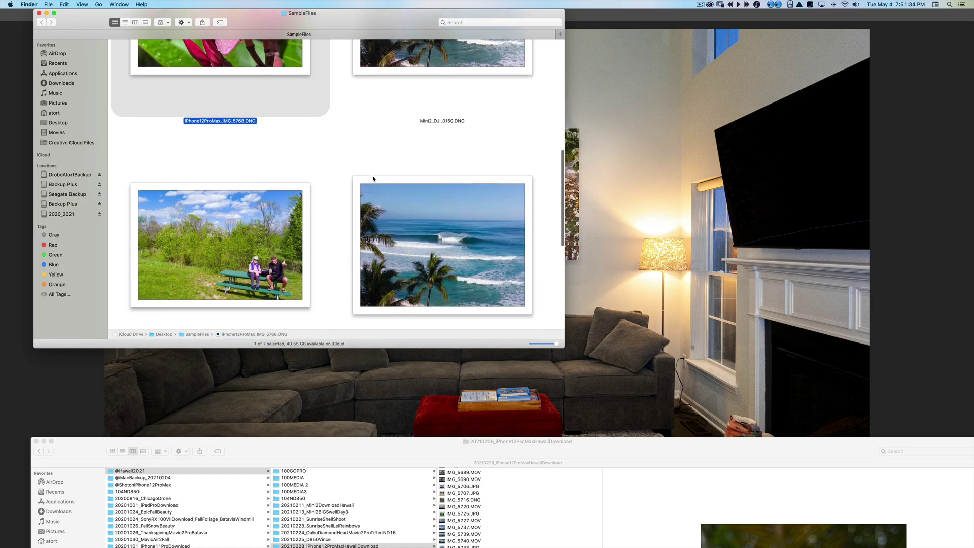
pyautogui.scroll(3, 359, 232)
pyautogui.scroll(10, 358, 238)
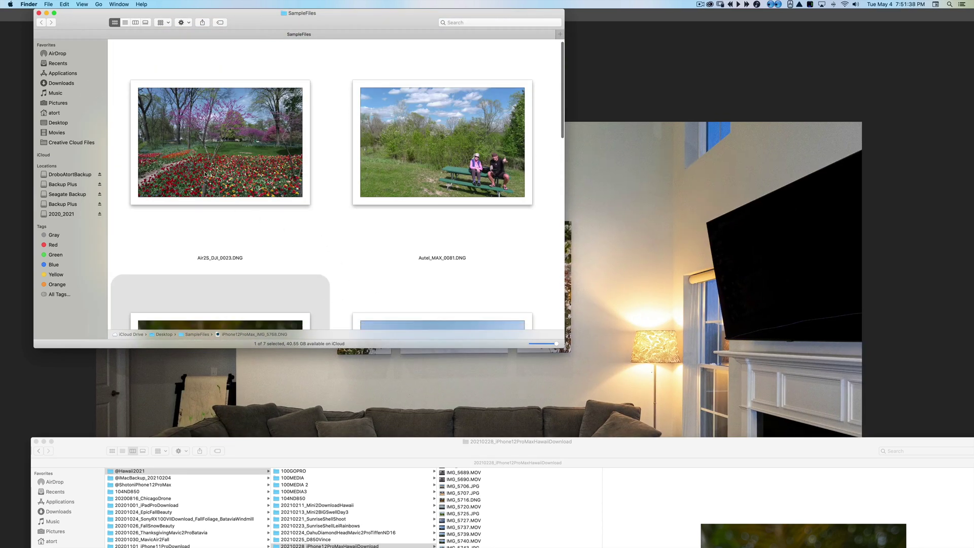
pyautogui.click(210, 171)
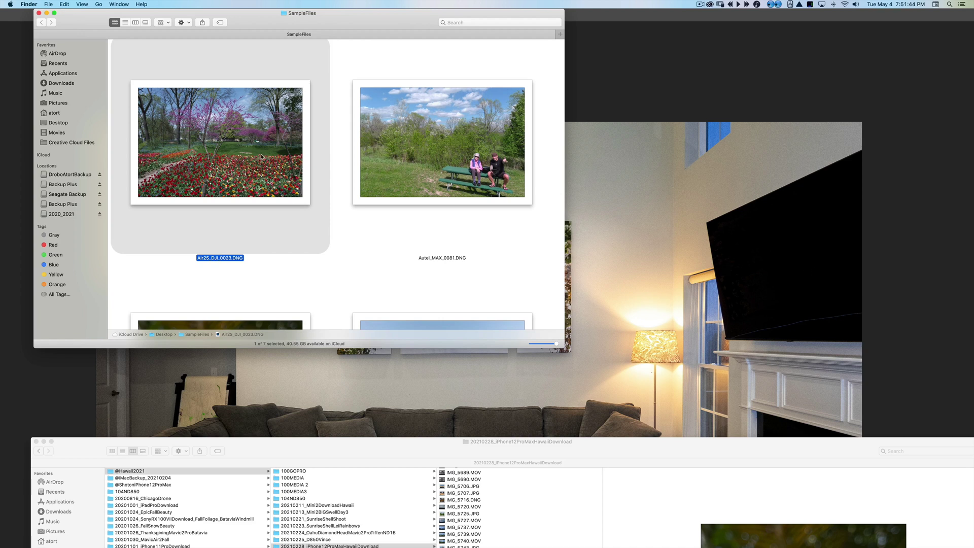
pyautogui.press('super+Tab')
pyautogui.press('super+alt+h')
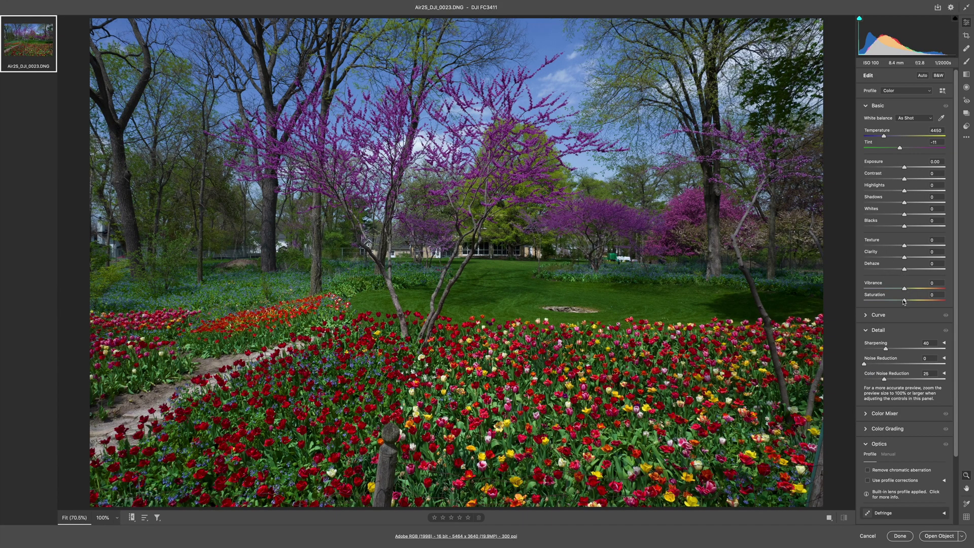
# - Set the tulip photo's Saturation to +27 and Exposure to +0.75, and enhance it with Super Resolution
pyautogui.moveTo(906, 301); pyautogui.dragTo(917, 302)
pyautogui.moveTo(905, 167); pyautogui.dragTo(910, 168)
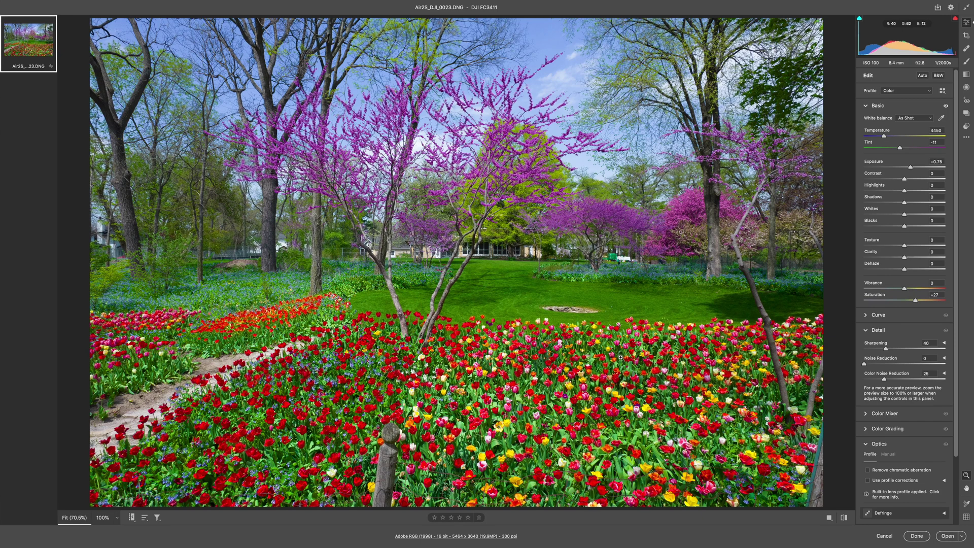
pyautogui.press('super+shift+d')
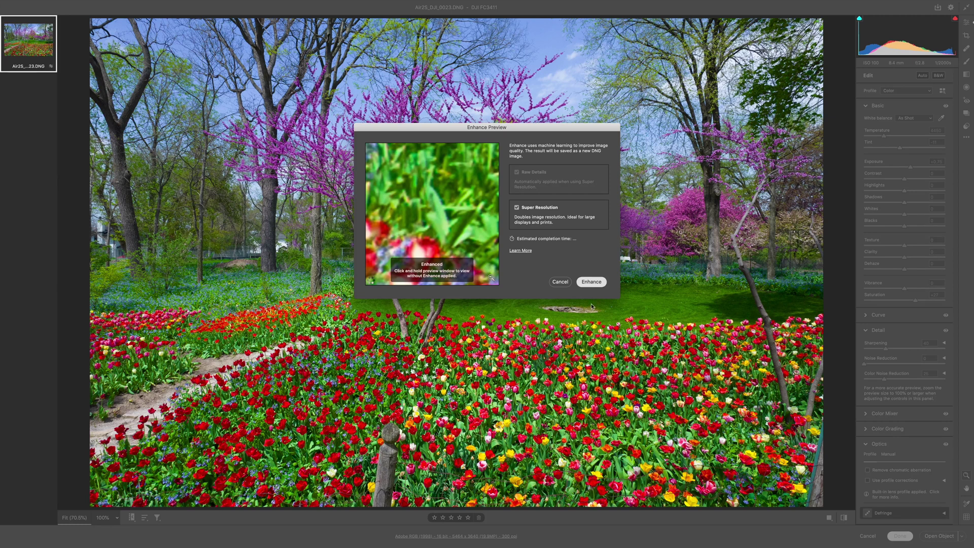
pyautogui.click(591, 282)
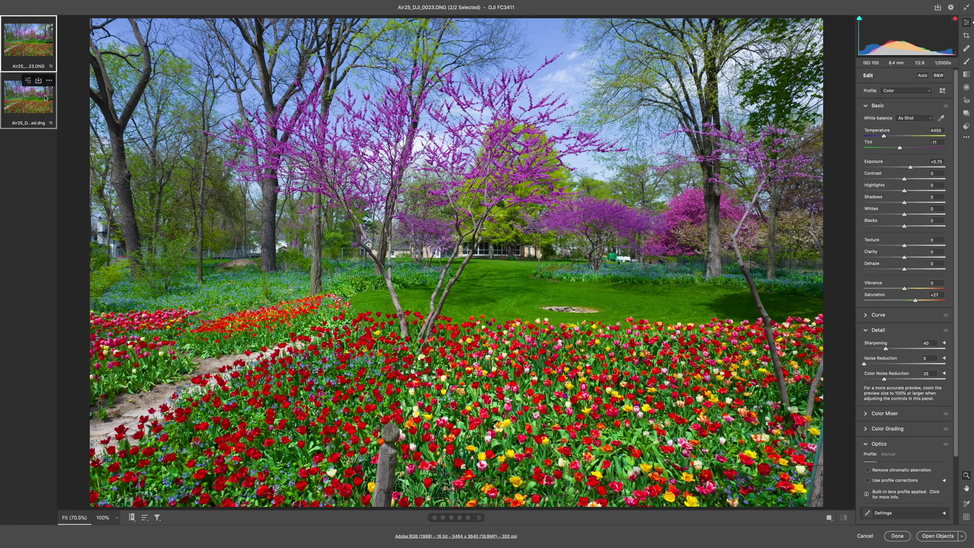
# - Open the original and enhanced tulip photos in Photoshop as smart objects and show the original in standard screen mode
pyautogui.click(936, 538)
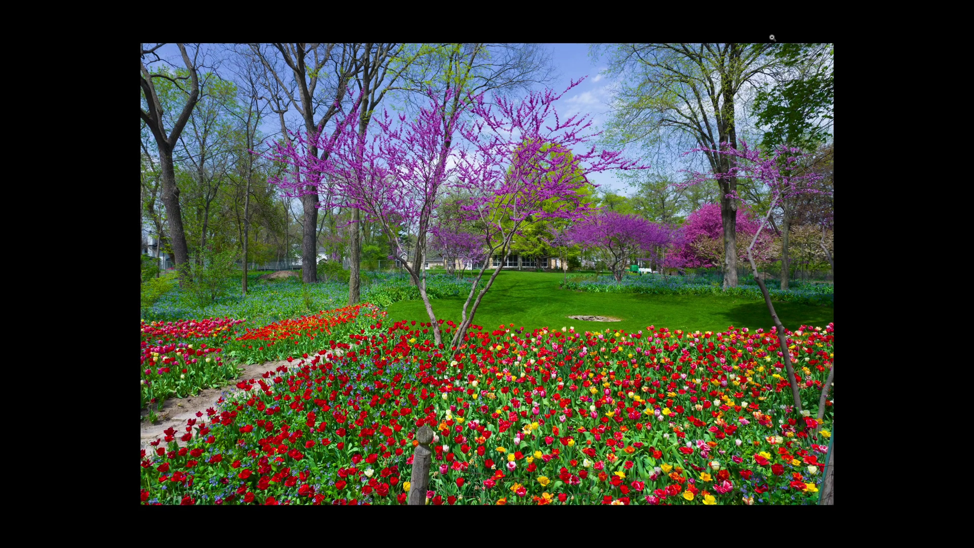
pyautogui.press('f')
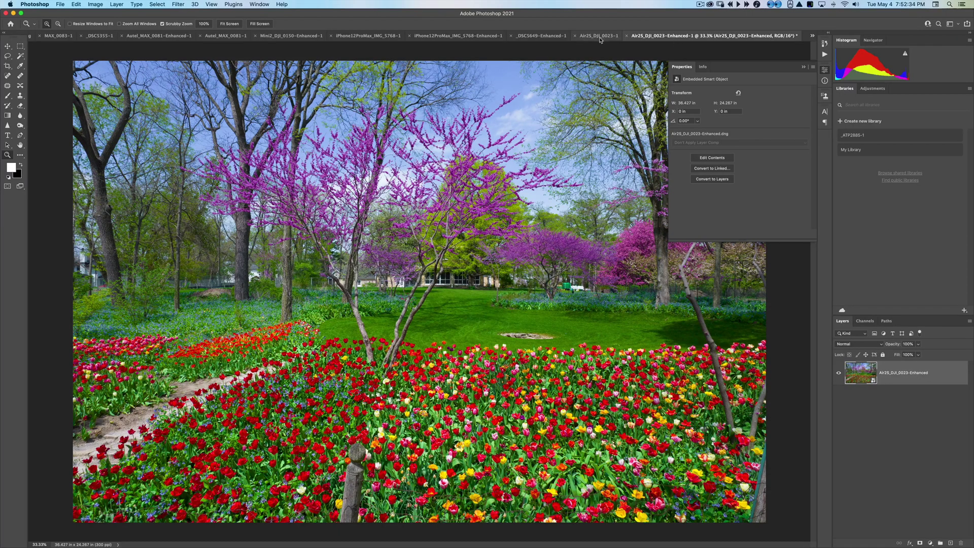
pyautogui.click(602, 38)
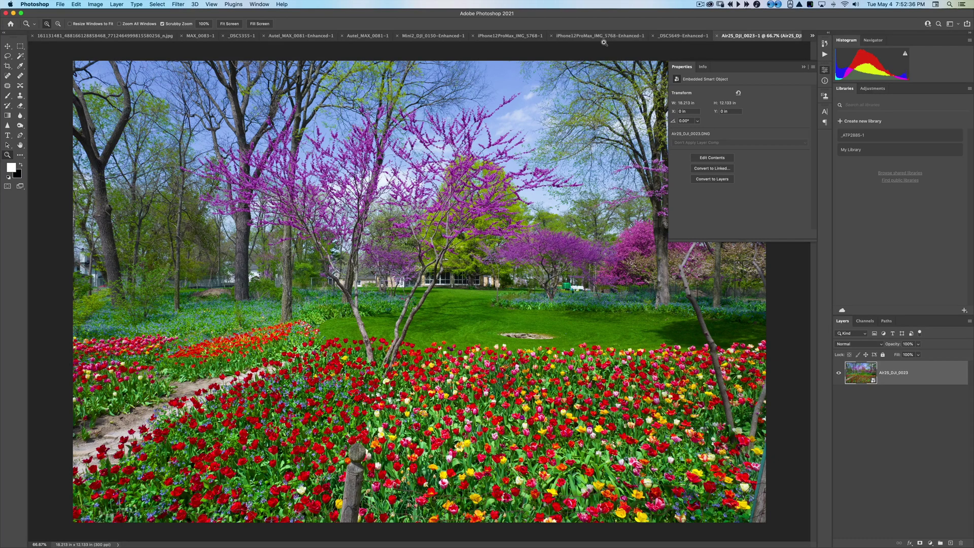
# - Close the _DSC5649-Enhanced-1 necklace document without saving its changes
pyautogui.click(684, 35)
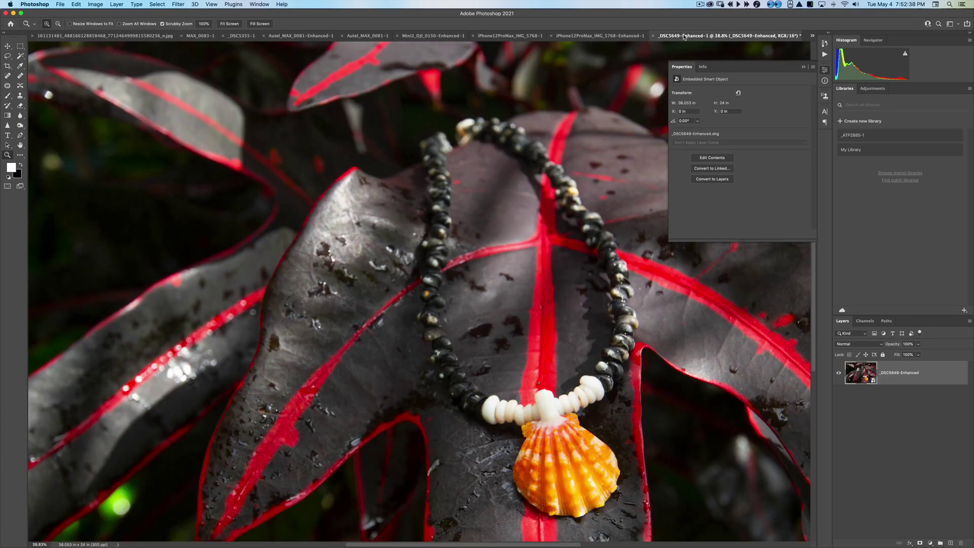
pyautogui.click(653, 36)
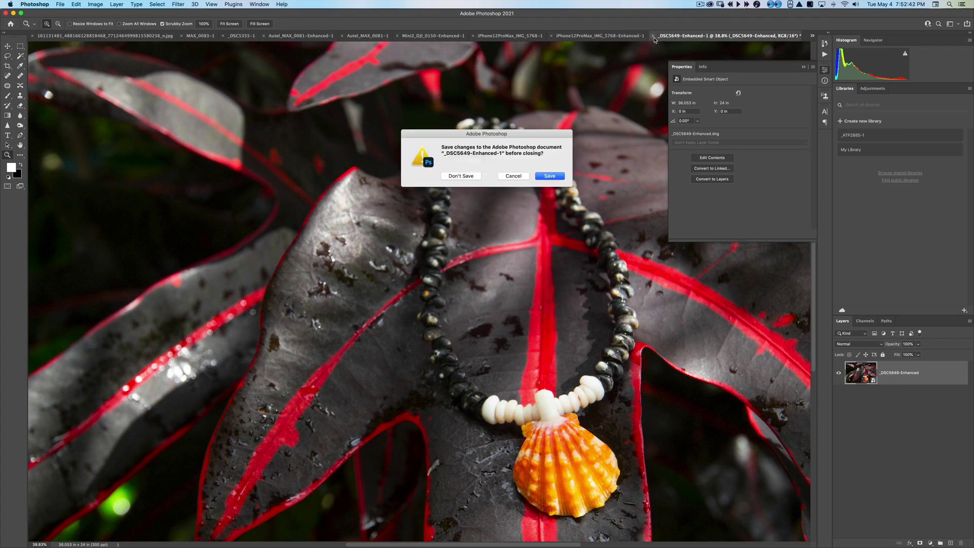
pyautogui.press('super+d')
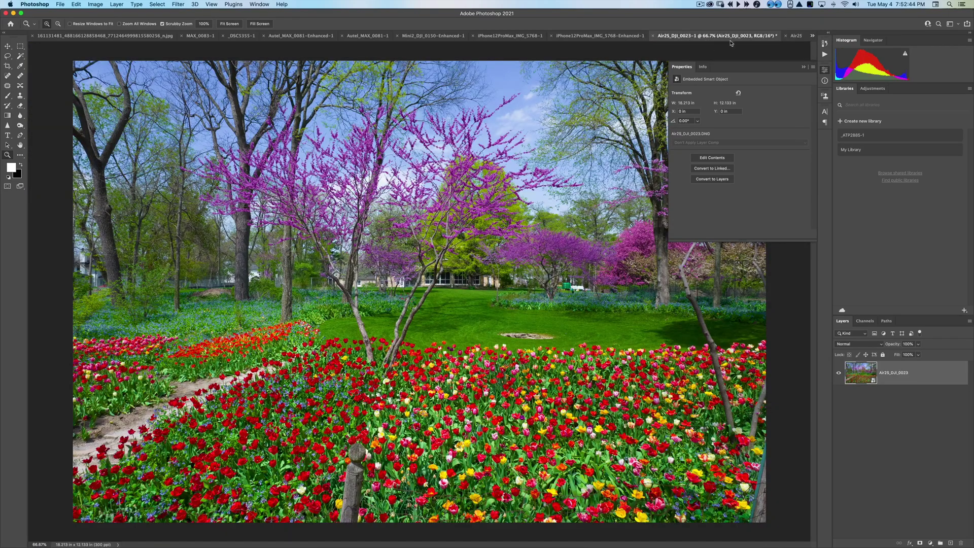
# - Check the original tulip photo's image size with width and height in pixels, leaving the size as it is
pyautogui.press('super+alt+i')
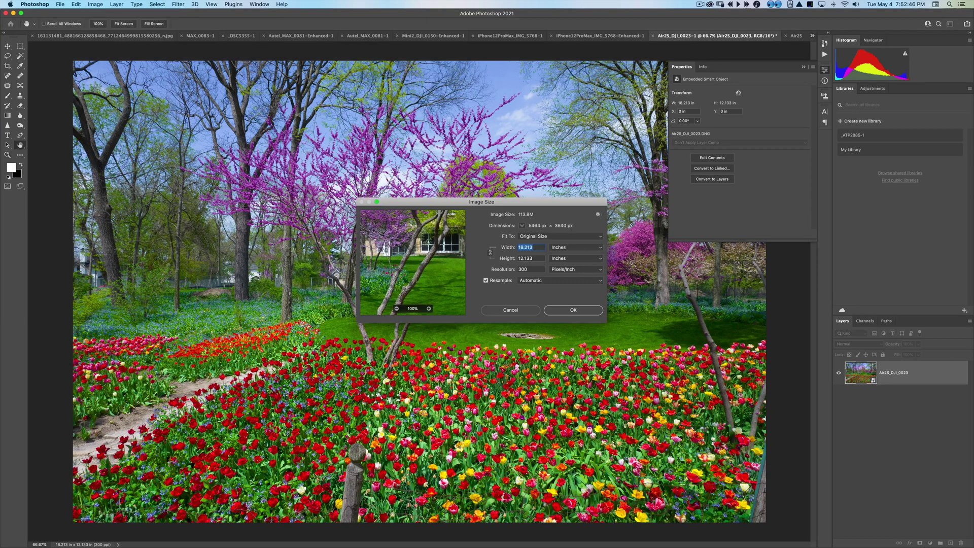
pyautogui.click(566, 260)
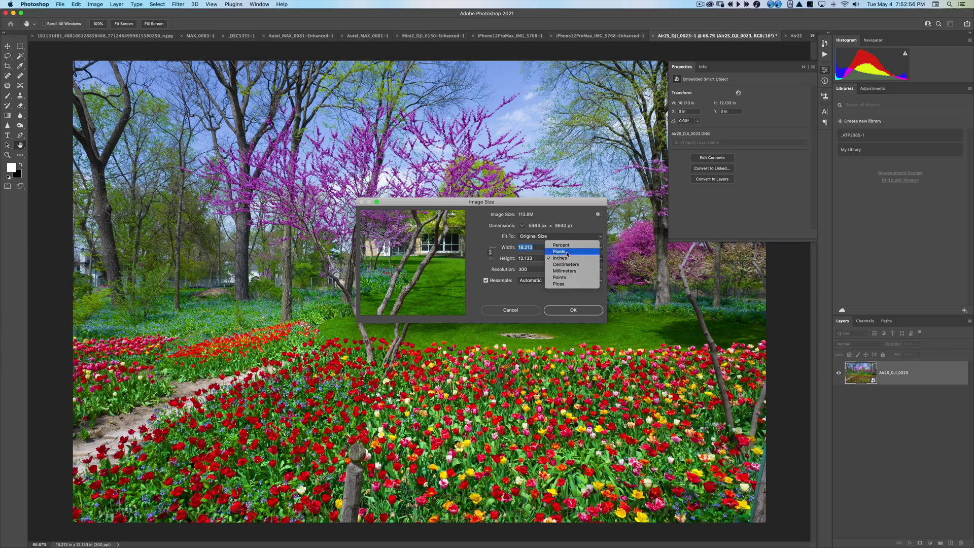
pyautogui.click(565, 252)
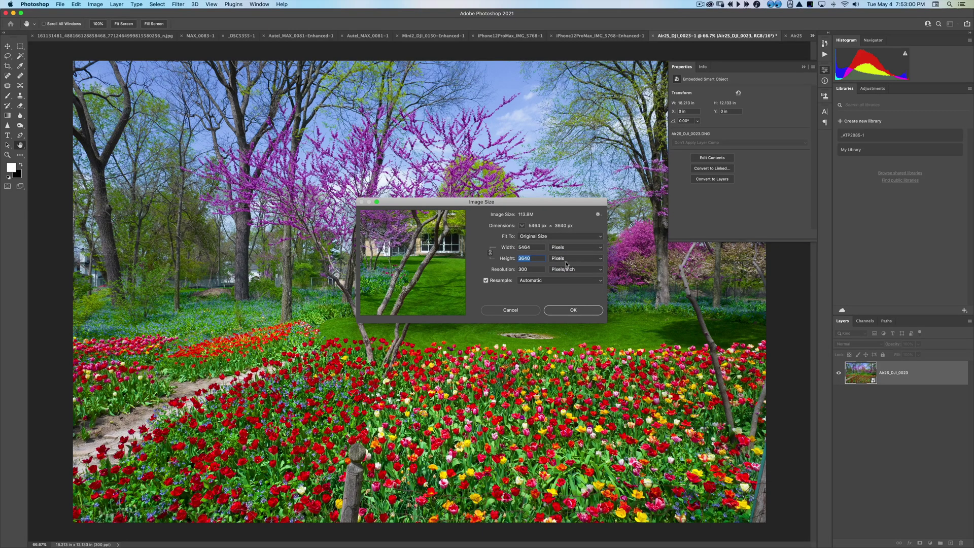
pyautogui.click(563, 263)
pyautogui.click(562, 268)
pyautogui.press('Escape')
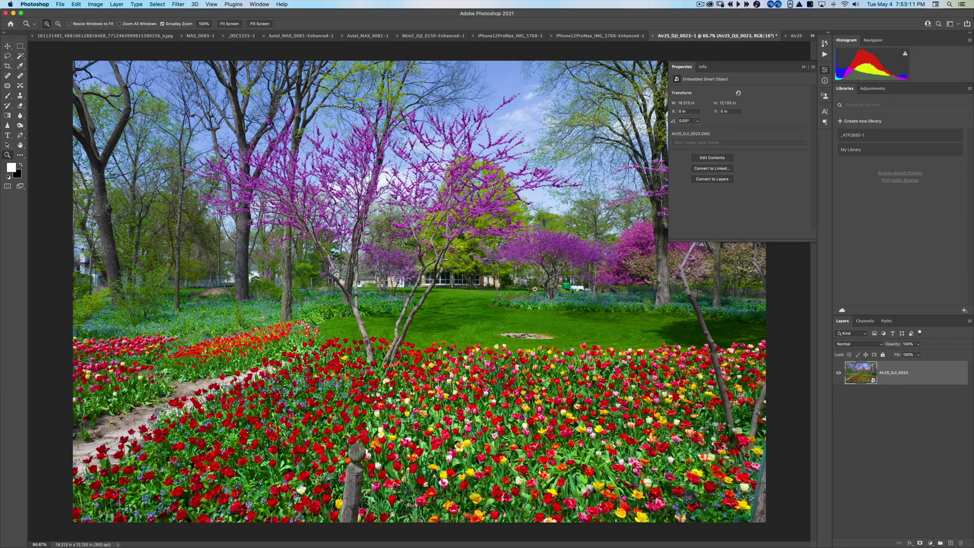
# - Examine the original photo's flower beds and tulips at 400% magnification
pyautogui.click(530, 296)
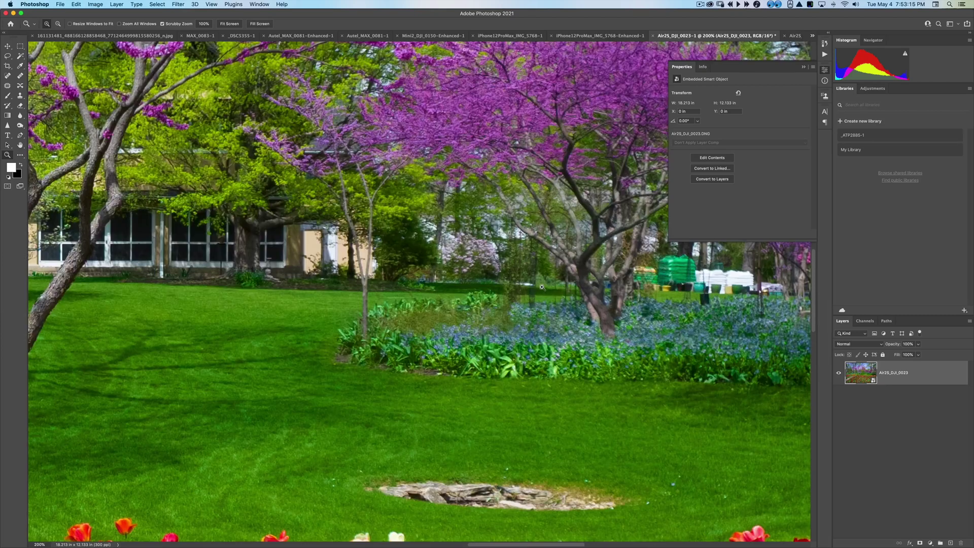
pyautogui.click(577, 245)
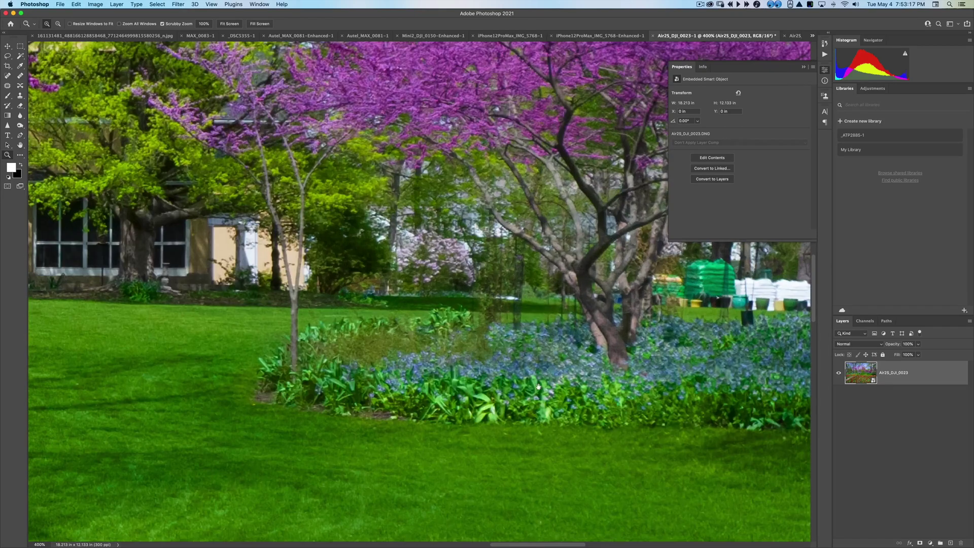
pyautogui.scroll(-15, 596, 363)
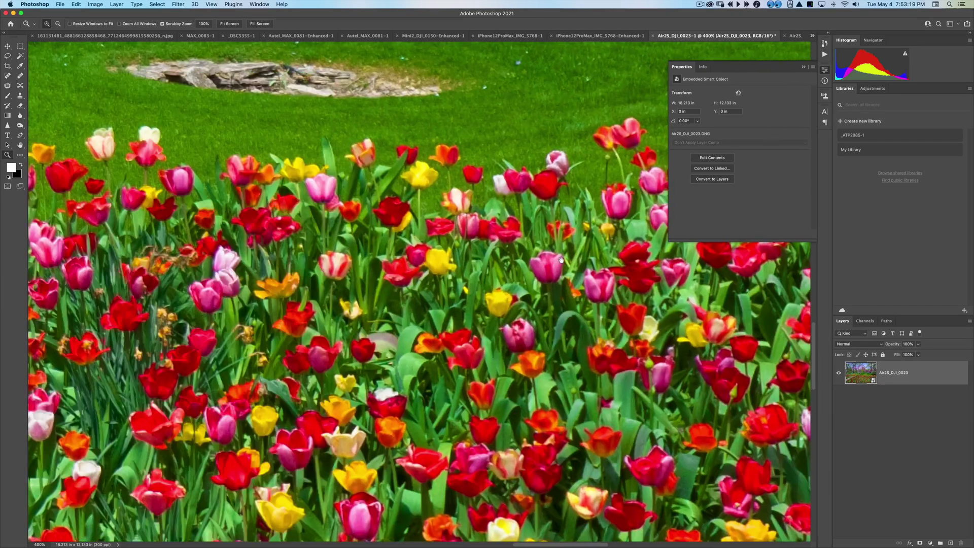
pyautogui.scroll(-5, 530, 311)
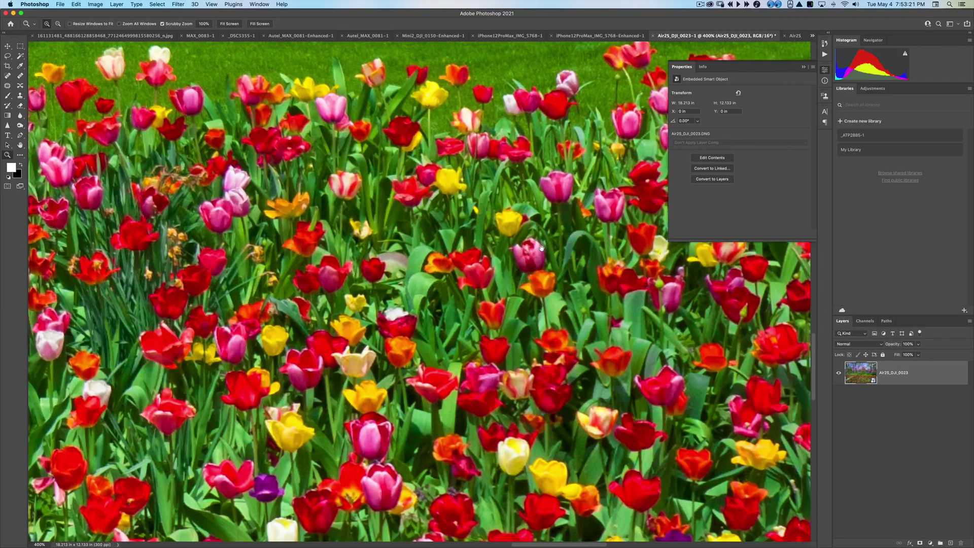
pyautogui.scroll(1, 545, 255)
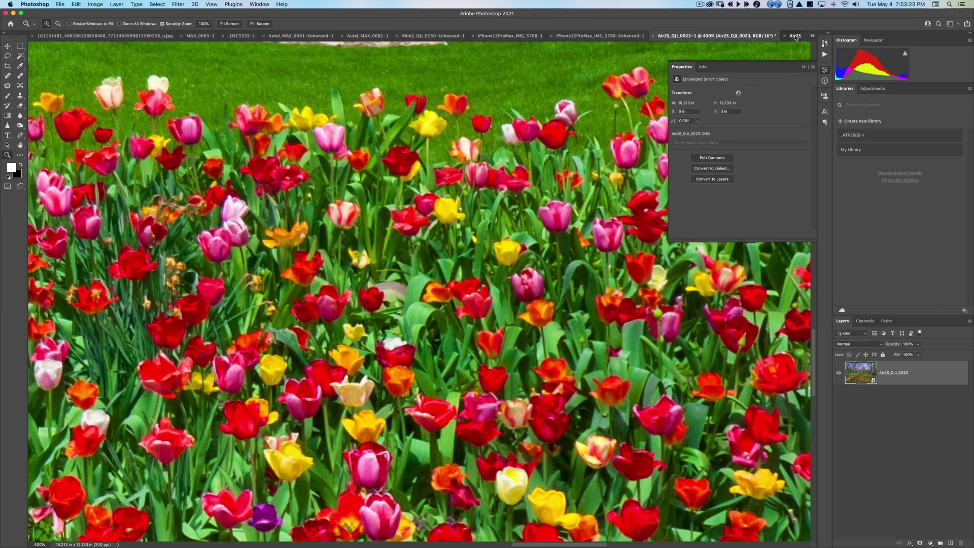
# - Show the enhanced tulip photo and check its image size in pixels, leaving the size as it is
pyautogui.hotkey('ctrl', 'Tab')
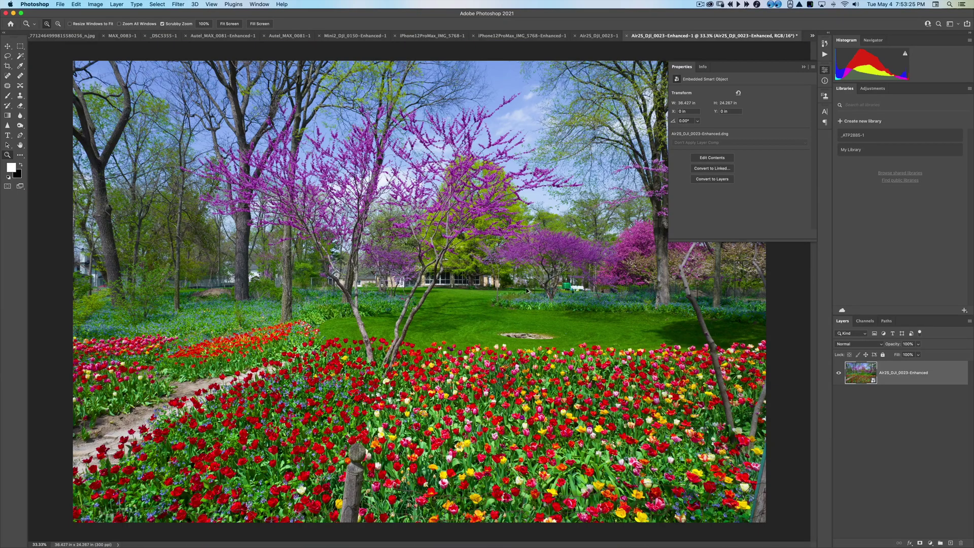
pyautogui.press('super+alt+i')
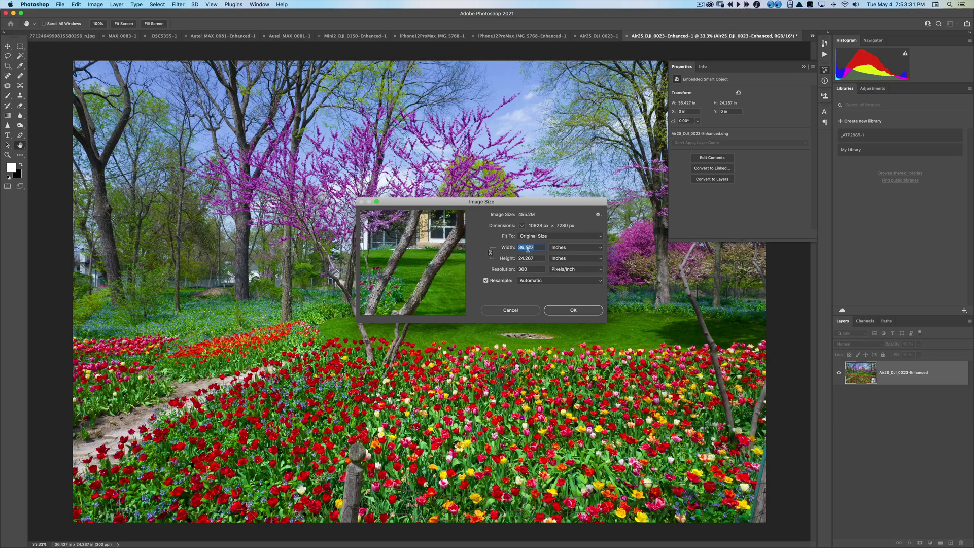
pyautogui.click(565, 258)
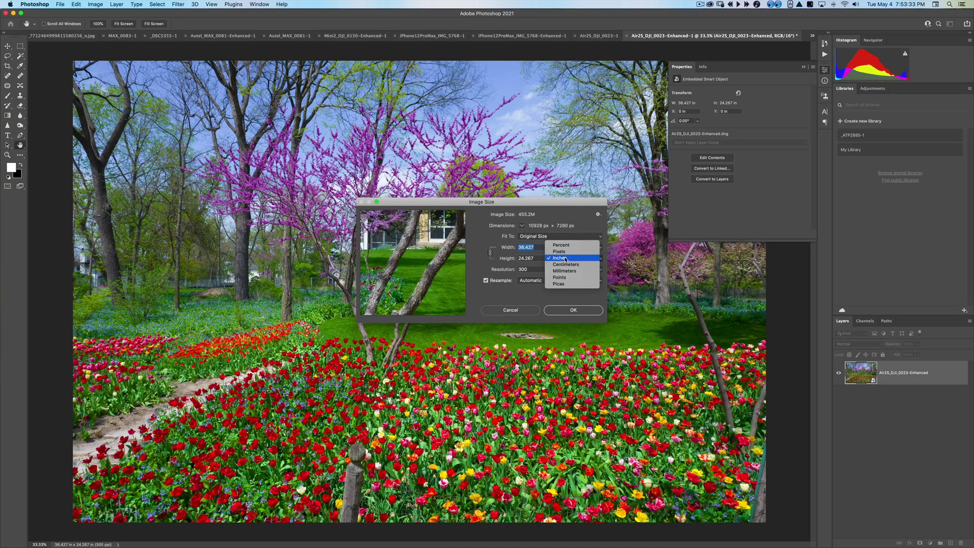
pyautogui.click(558, 251)
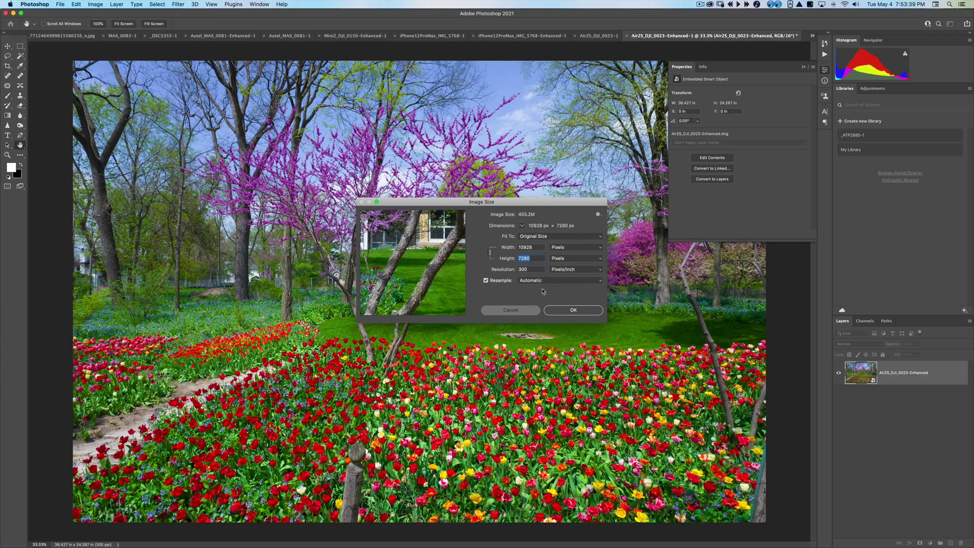
pyautogui.press('Escape')
# - Zoom the enhanced photo to about 261% on the tulips just below the lawn's stone patch
pyautogui.press('z')
pyautogui.click(544, 305)
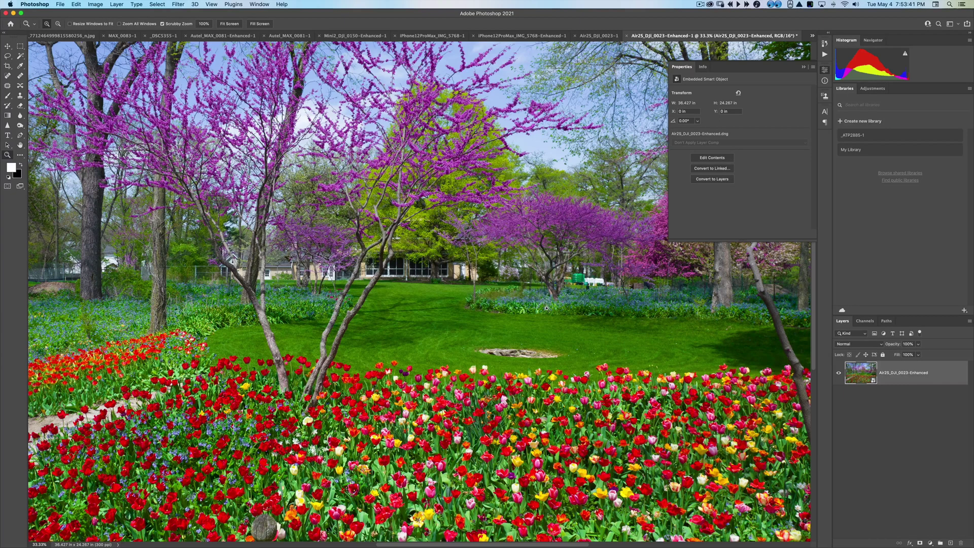
pyautogui.click(553, 318)
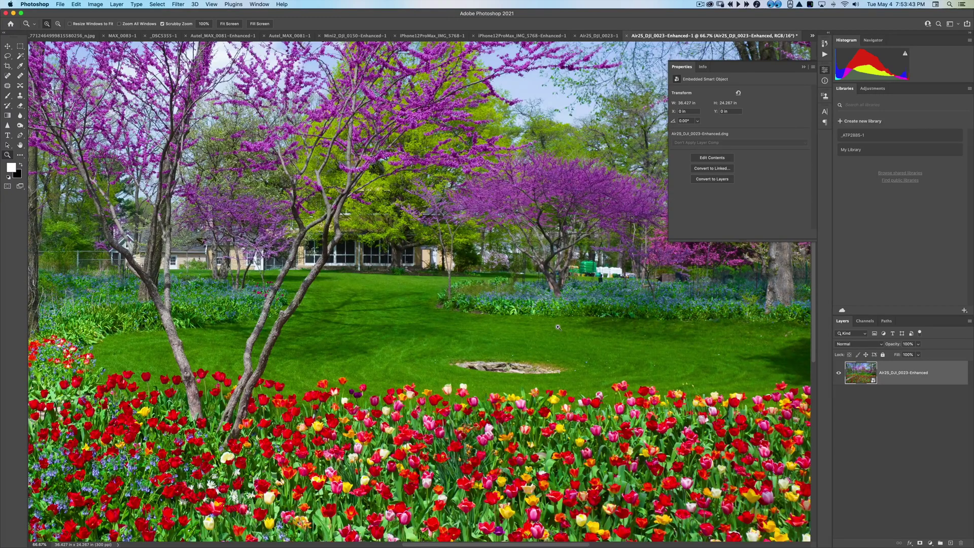
pyautogui.click(561, 334)
pyautogui.scroll(-5, 522, 300)
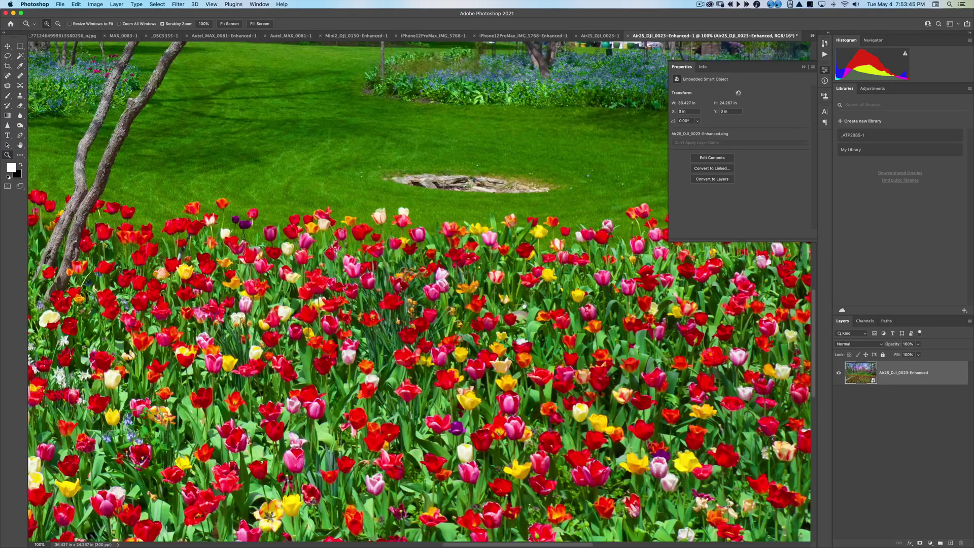
pyautogui.moveTo(559, 324); pyautogui.dragTo(561, 326)
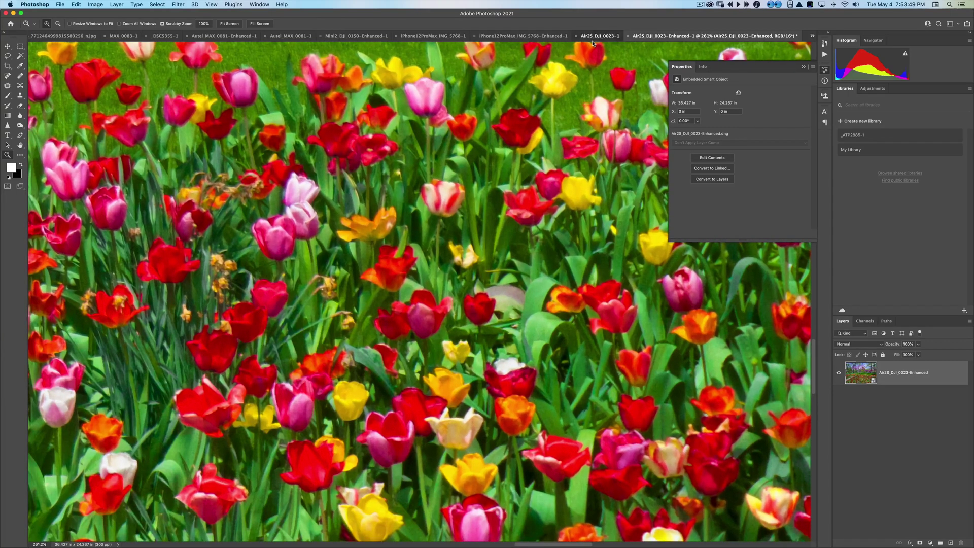
# - Compare the same tulips in the original photo with the enhanced version
pyautogui.click(595, 36)
pyautogui.scroll(-3, 516, 147)
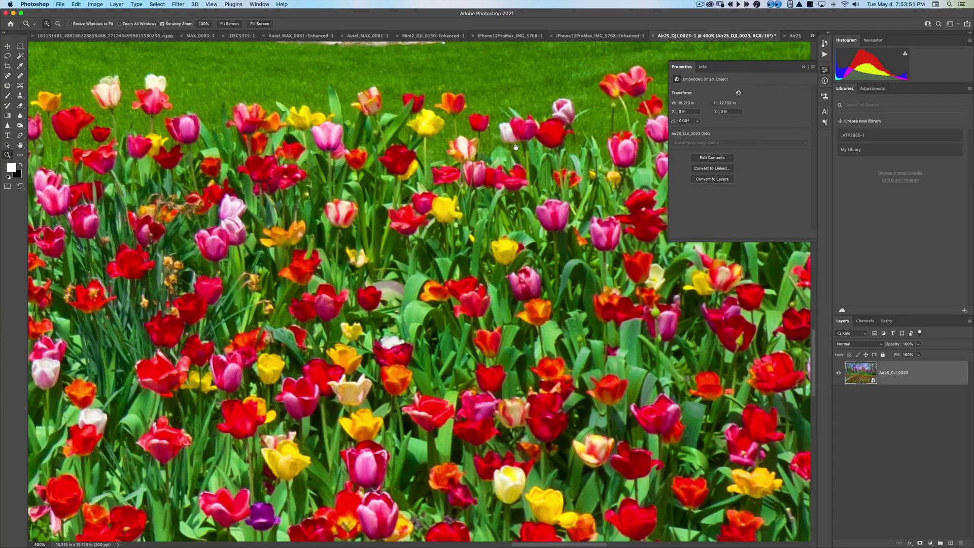
pyautogui.click(794, 35)
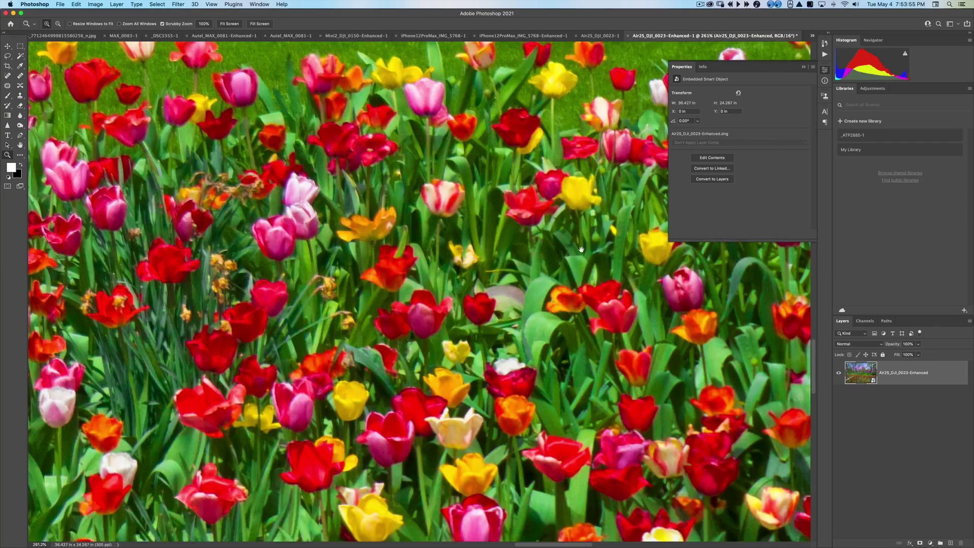
# - Inspect the enhanced photo's tulips along the lawn's edge at about 813% magnification
pyautogui.scroll(5, 581, 249)
pyautogui.scroll(-1, 588, 197)
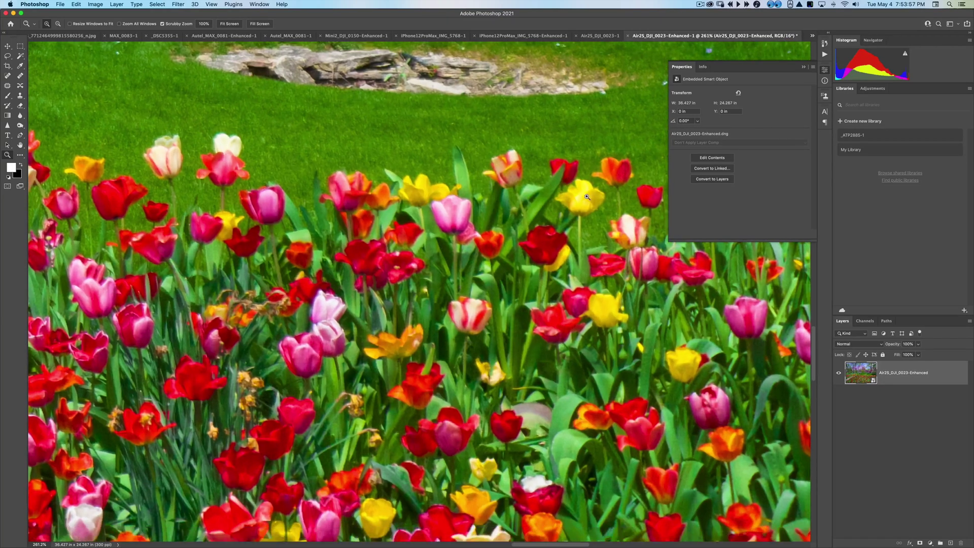
pyautogui.moveTo(588, 197); pyautogui.dragTo(605, 197)
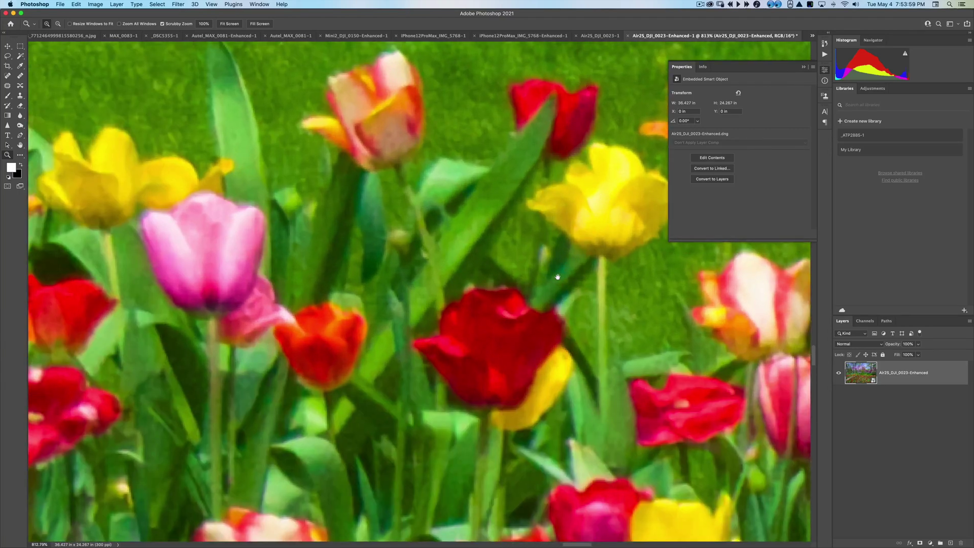
pyautogui.scroll(3, 558, 277)
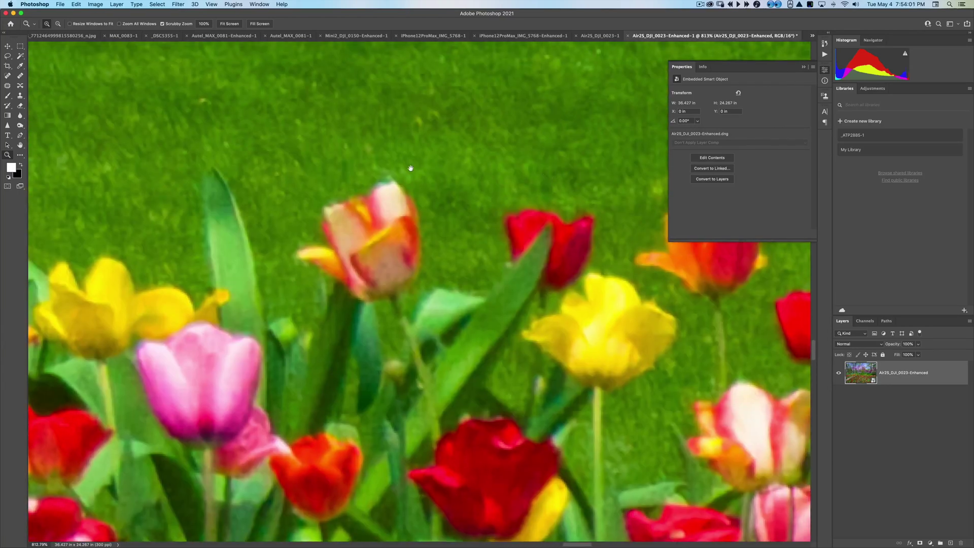
pyautogui.hscroll(4, 414, 170)
pyautogui.scroll(-2, 414, 170)
pyautogui.hscroll(-3, 614, 257)
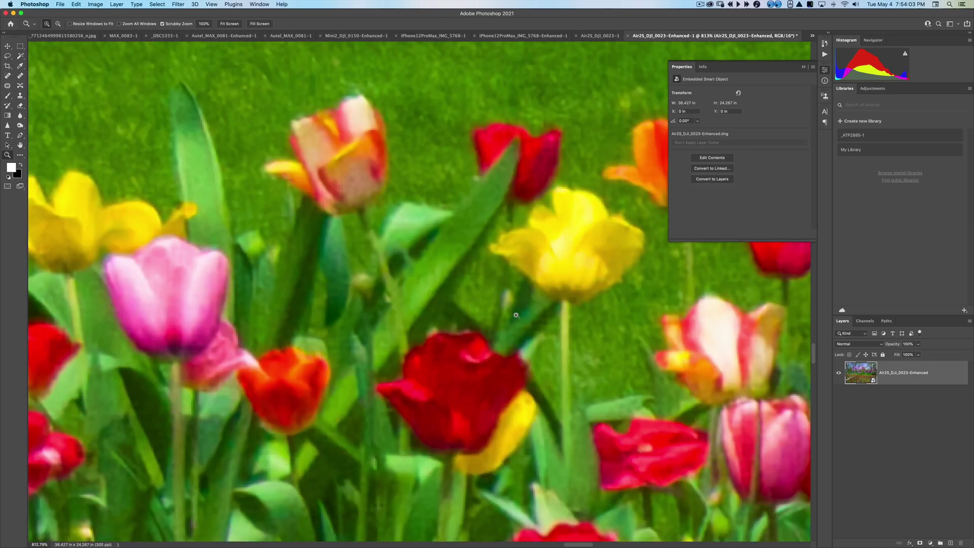
# - Examine pixel detail of the dark red and yellow tulips in the enhanced photo, ending at about 1310% magnification
pyautogui.scroll(5, 576, 358)
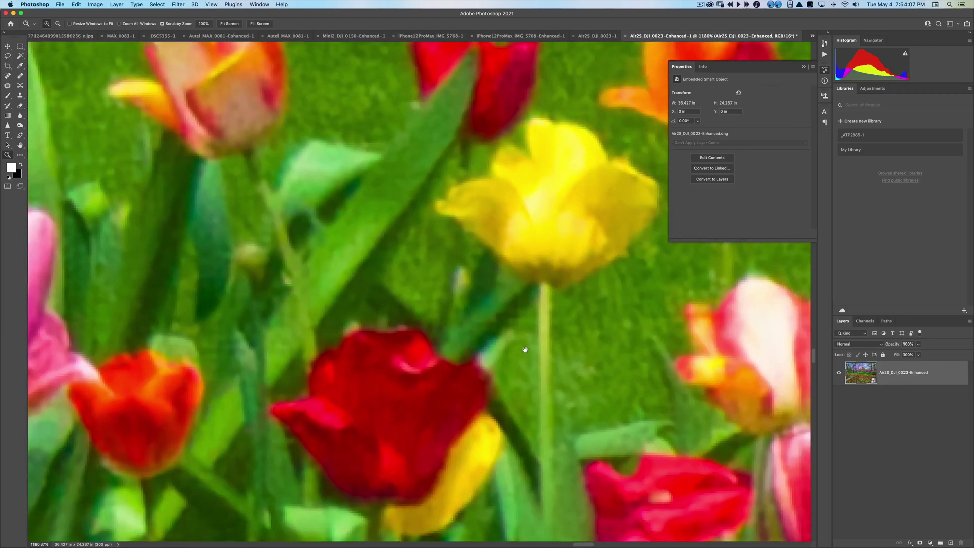
pyautogui.hscroll(-3, 631, 315)
pyautogui.scroll(-1, 631, 315)
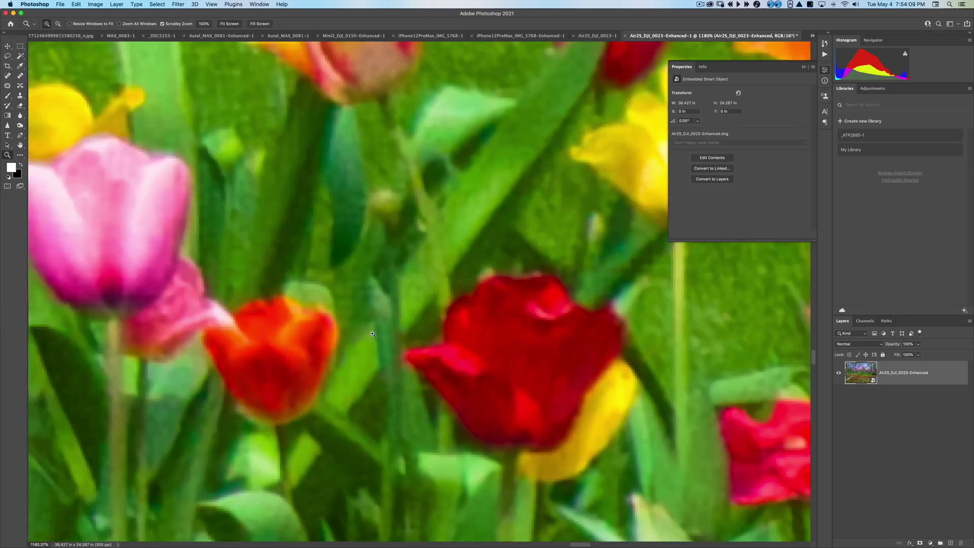
pyautogui.scroll(8, 391, 319)
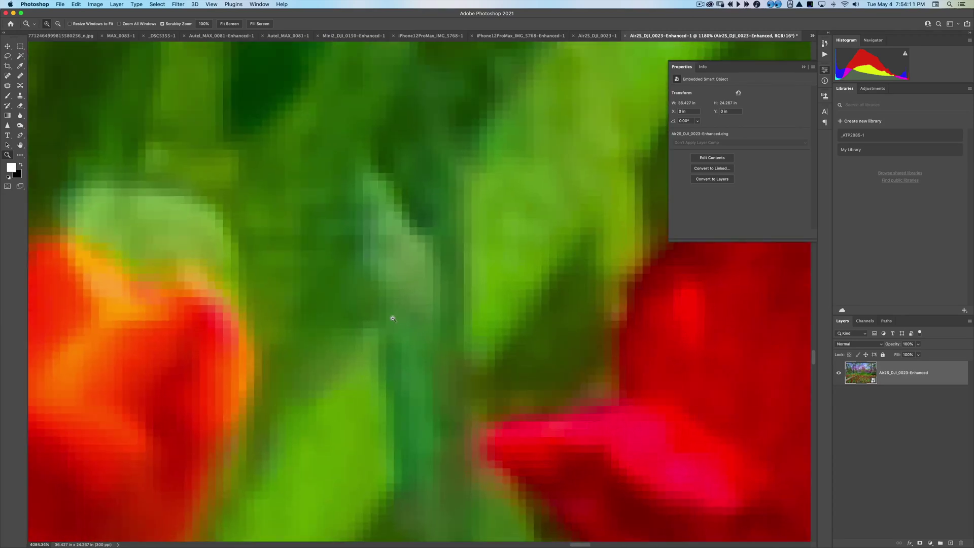
pyautogui.scroll(-10, 372, 318)
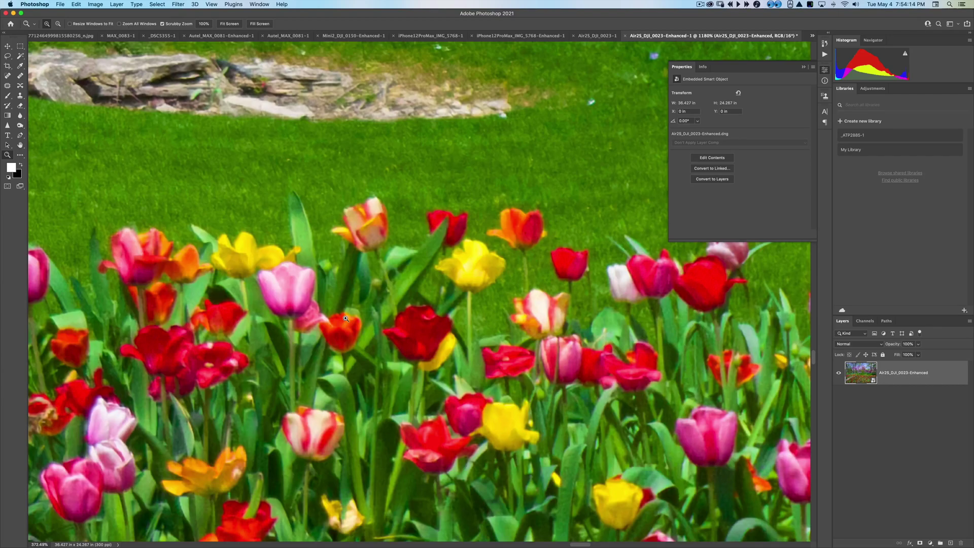
pyautogui.moveTo(346, 318); pyautogui.dragTo(379, 285)
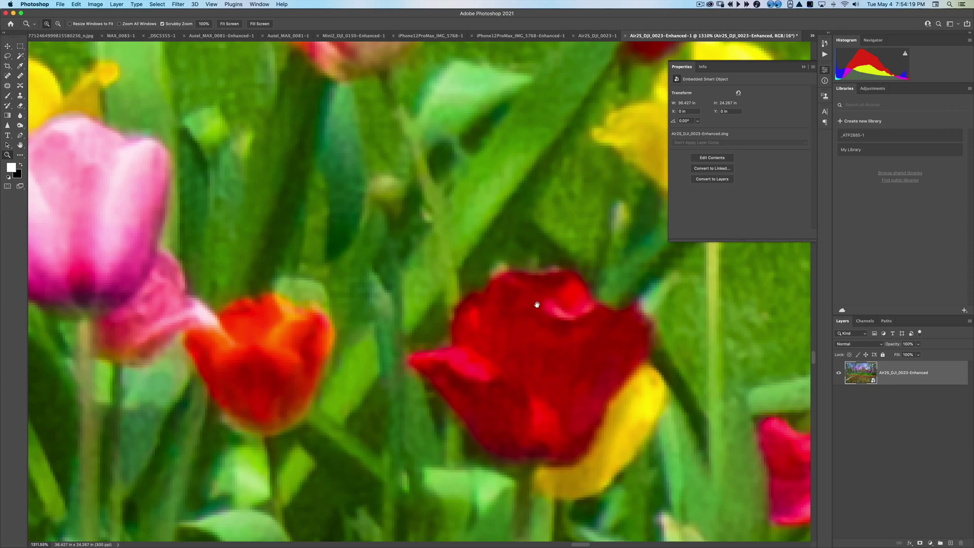
pyautogui.moveTo(425, 313); pyautogui.dragTo(288, 328)
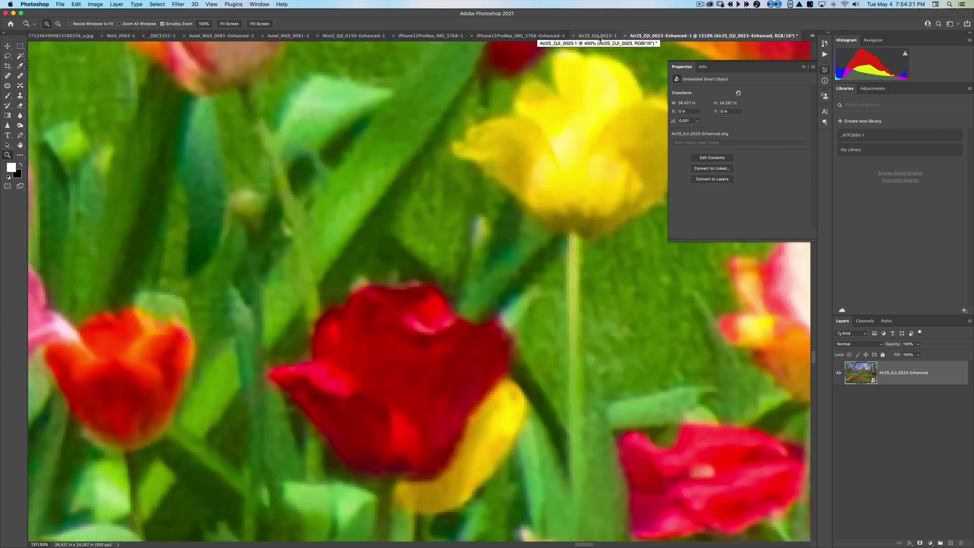
# - Examine pixel detail of the tulips in the original photo at about 1780% magnification
pyautogui.click(598, 36)
pyautogui.moveTo(449, 325); pyautogui.dragTo(521, 272)
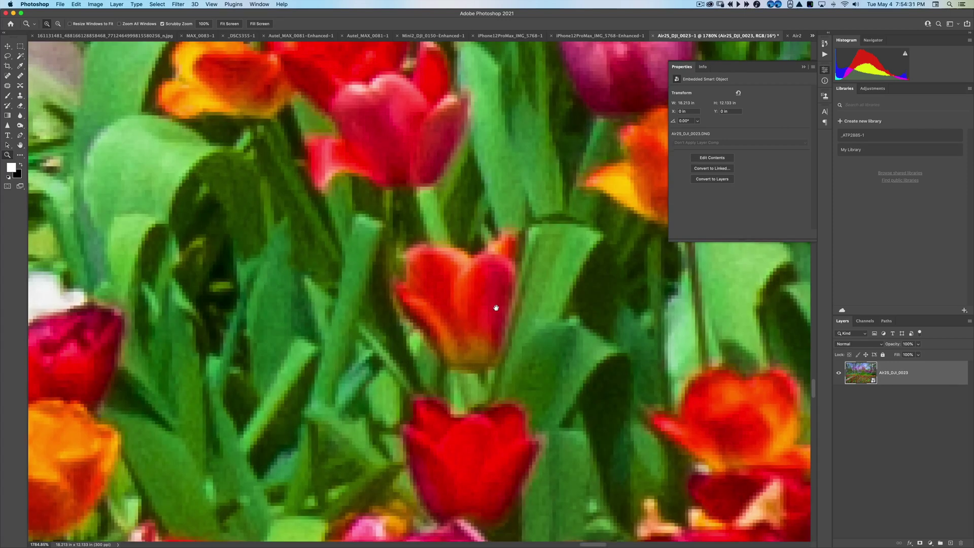
pyautogui.moveTo(492, 314); pyautogui.dragTo(495, 294)
pyautogui.moveTo(526, 240); pyautogui.dragTo(492, 330)
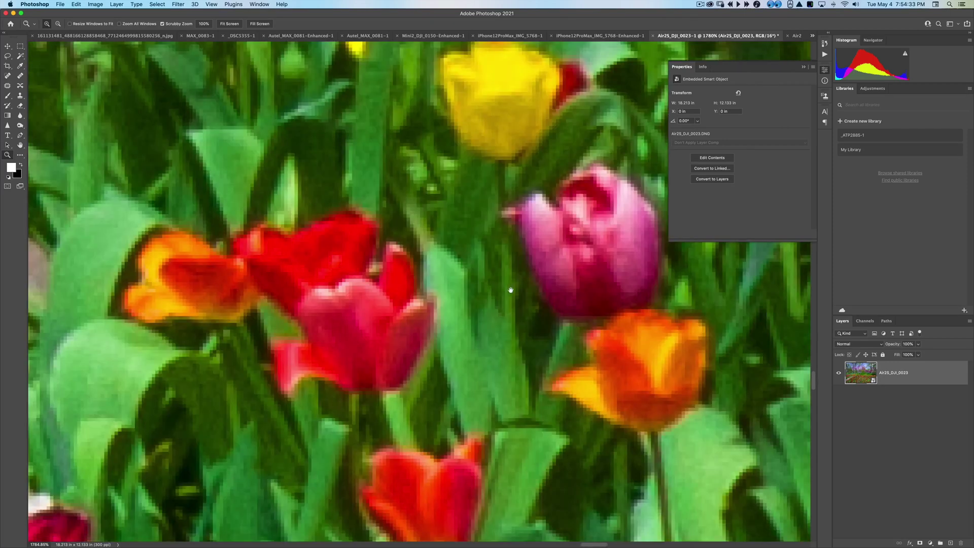
# - Show the whole enhanced tulip photo fitted to the screen with all panels hidden
pyautogui.click(796, 35)
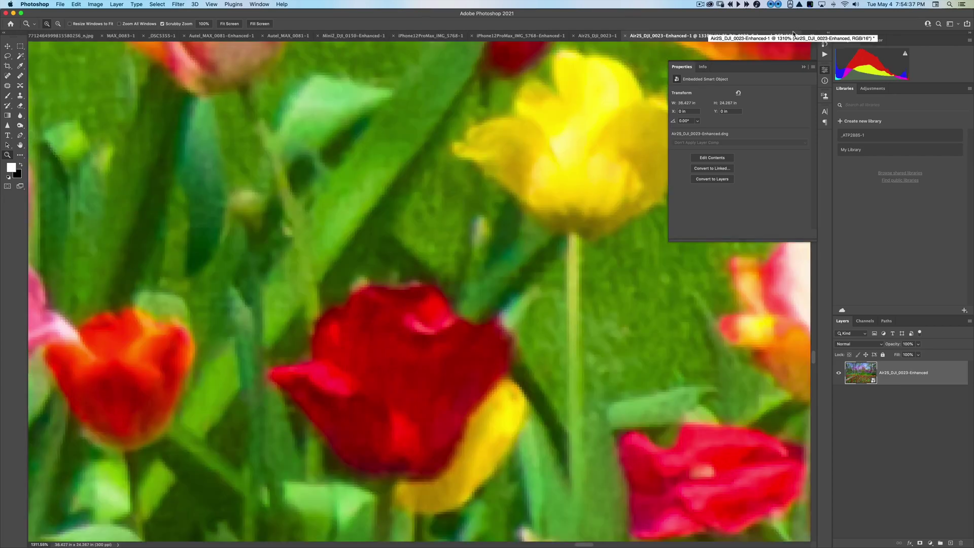
pyautogui.press('super+0')
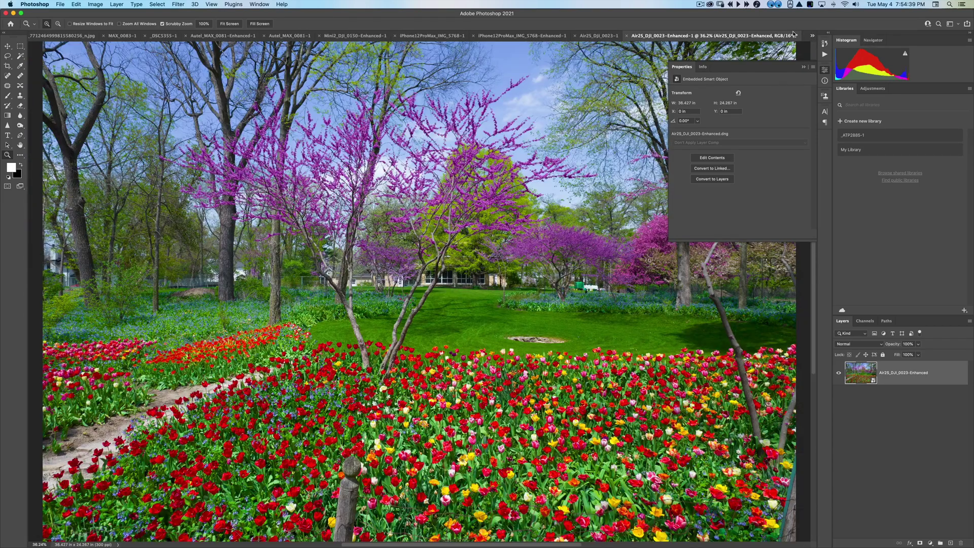
pyautogui.moveTo(523, 340); pyautogui.dragTo(568, 351)
pyautogui.press('super+0')
pyautogui.press('Tab')
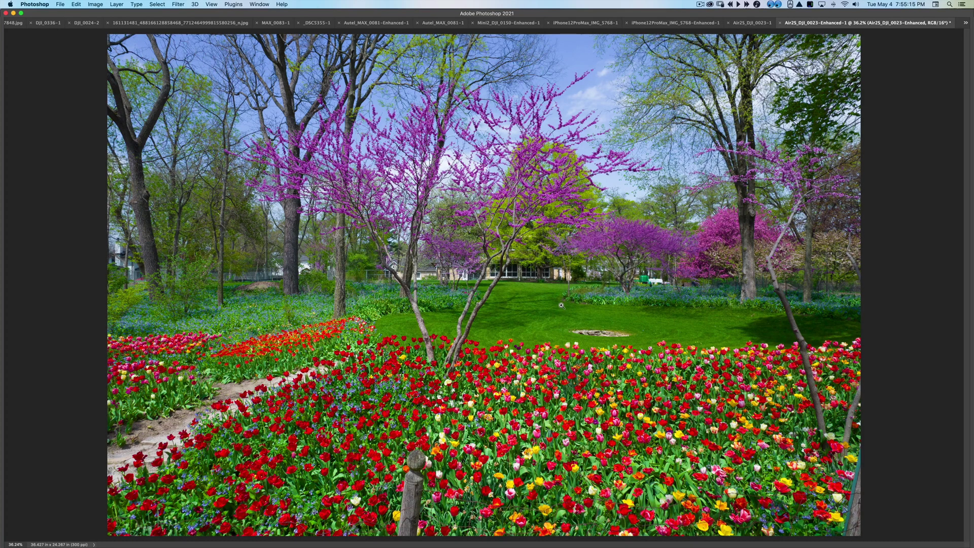
# - Switch to Safari and search the web in a new window for "sony a7s3 sample photos"
pyautogui.press('super+Tab')
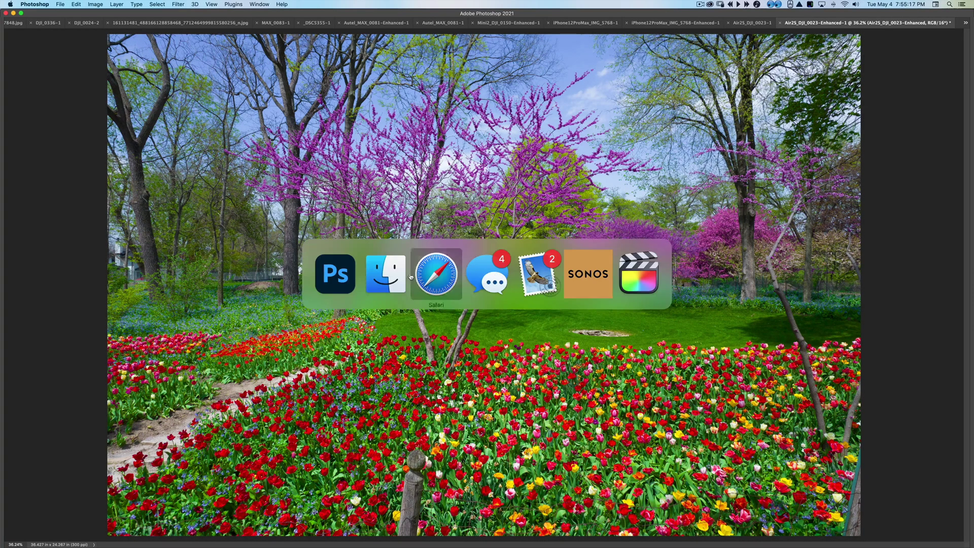
pyautogui.click(447, 278)
pyautogui.press('super+n')
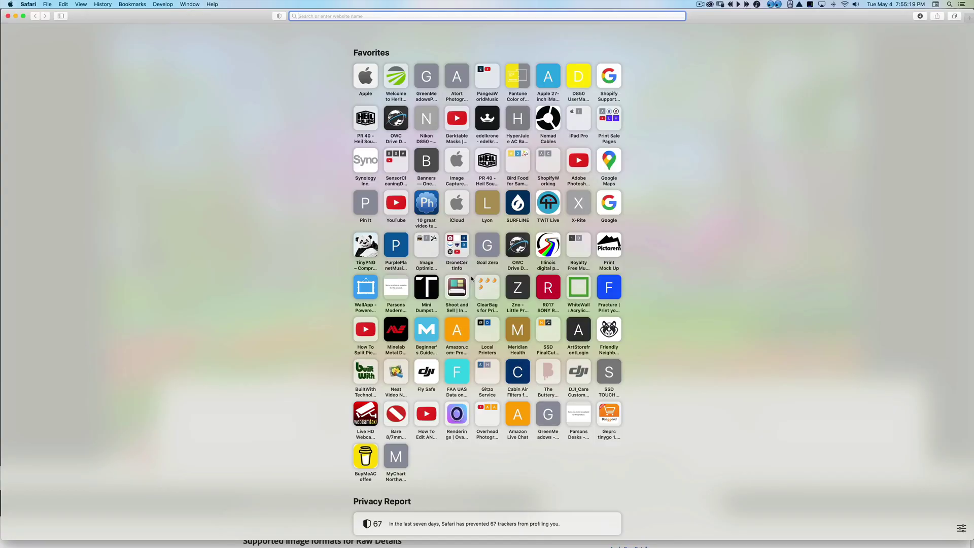
pyautogui.write('sony a')
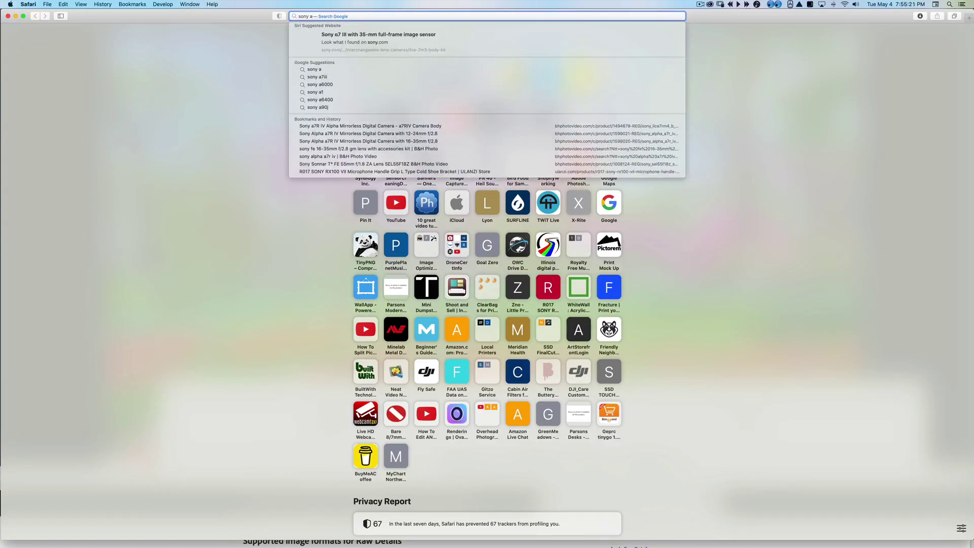
pyautogui.write('7s3 sample')
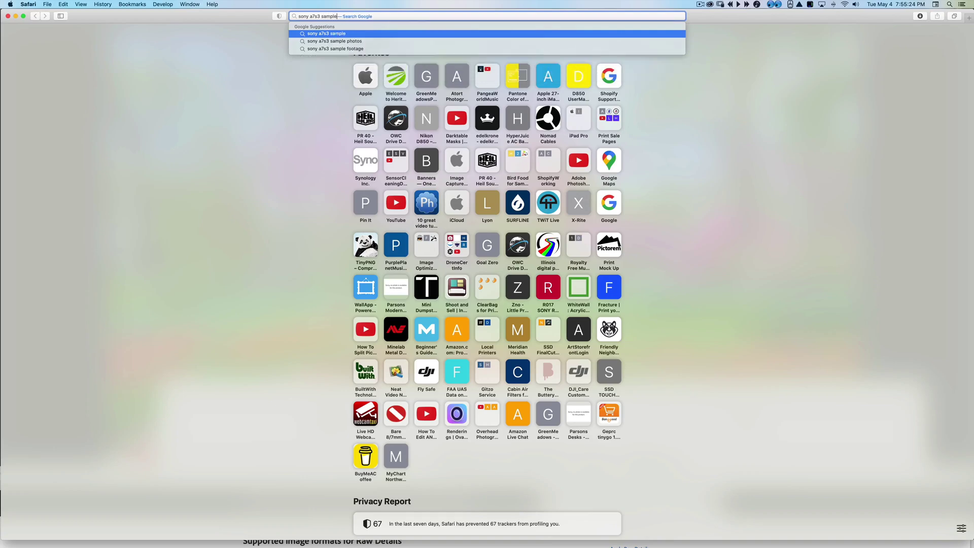
pyautogui.press('Down')
pyautogui.press('Return')
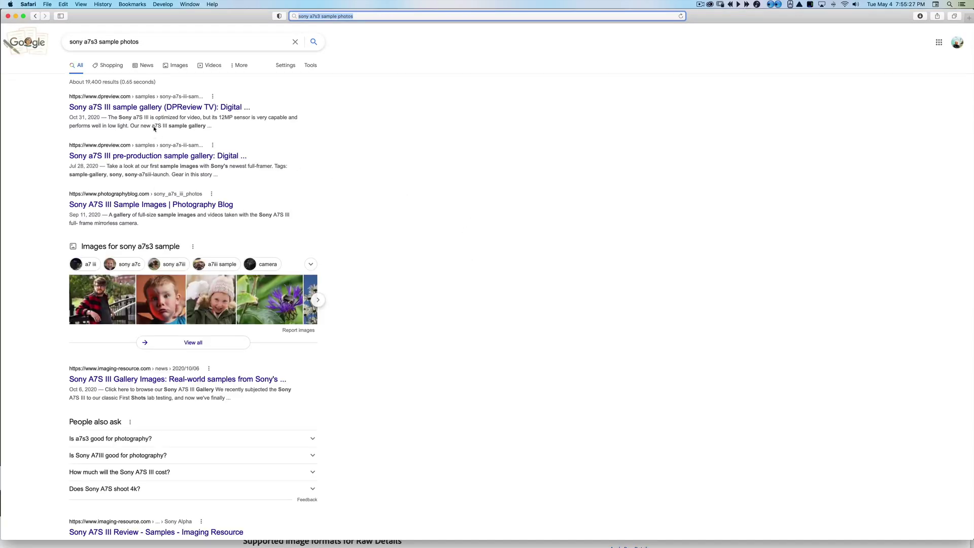
# - Open DPReview's Sony a7S III sample gallery (DPReview TV) from the search results and show all its images
pyautogui.click(152, 108)
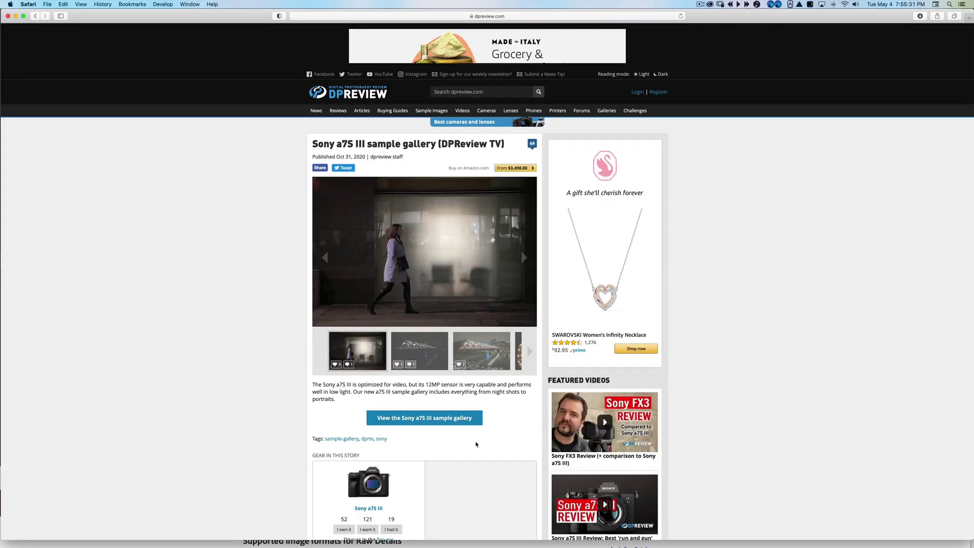
pyautogui.scroll(-15, 433, 262)
pyautogui.scroll(15, 528, 185)
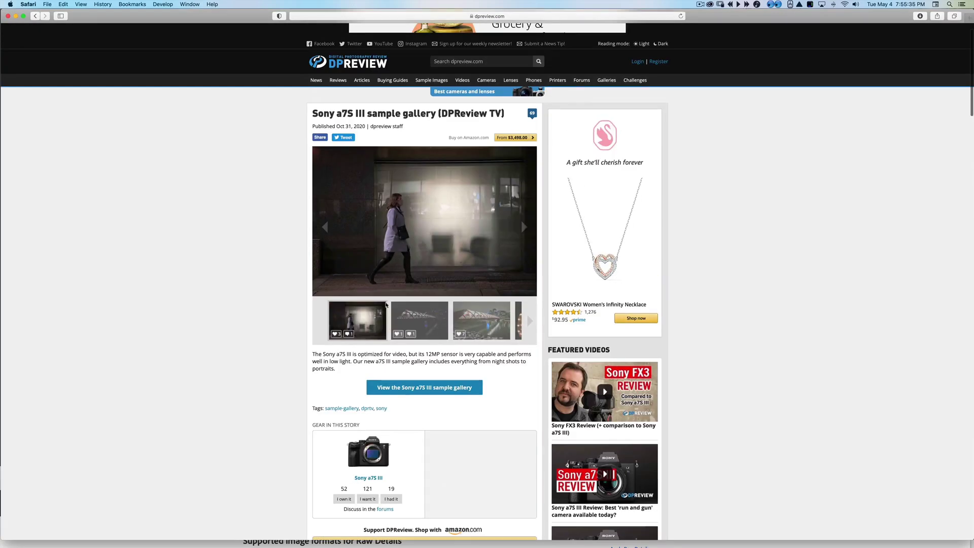
pyautogui.click(421, 388)
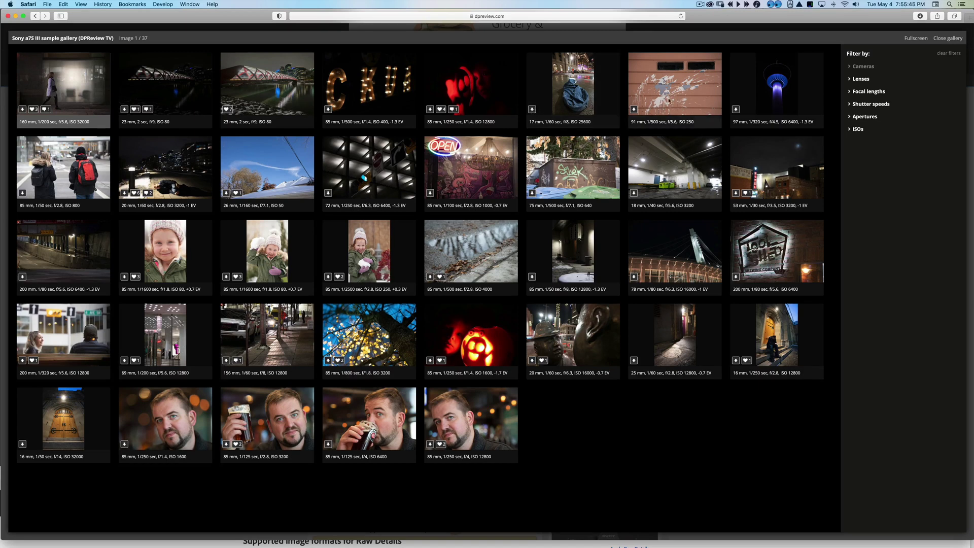
# - Download the raw file of the shed photo with green "Silek" graffiti, allowing downloads from dpreview.com
pyautogui.click(532, 194)
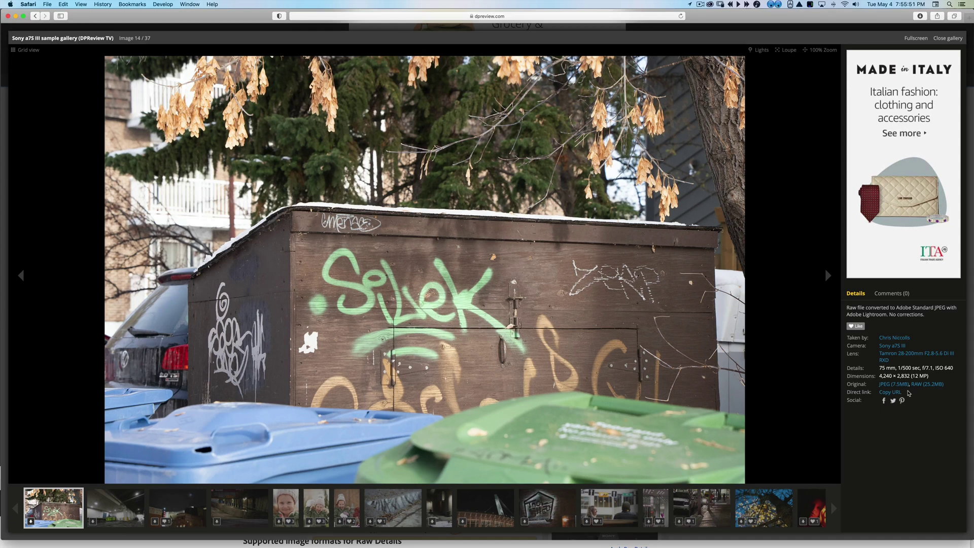
pyautogui.click(926, 384)
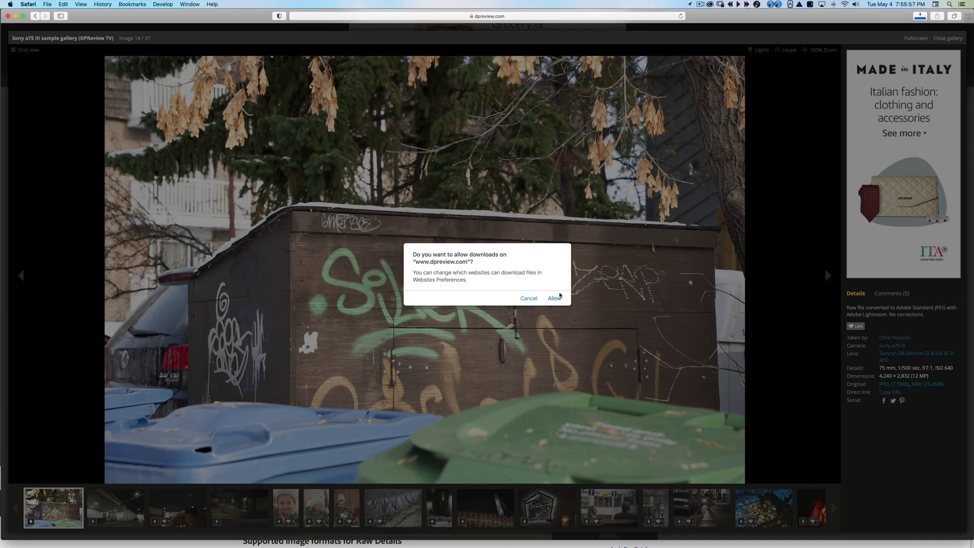
pyautogui.click(555, 298)
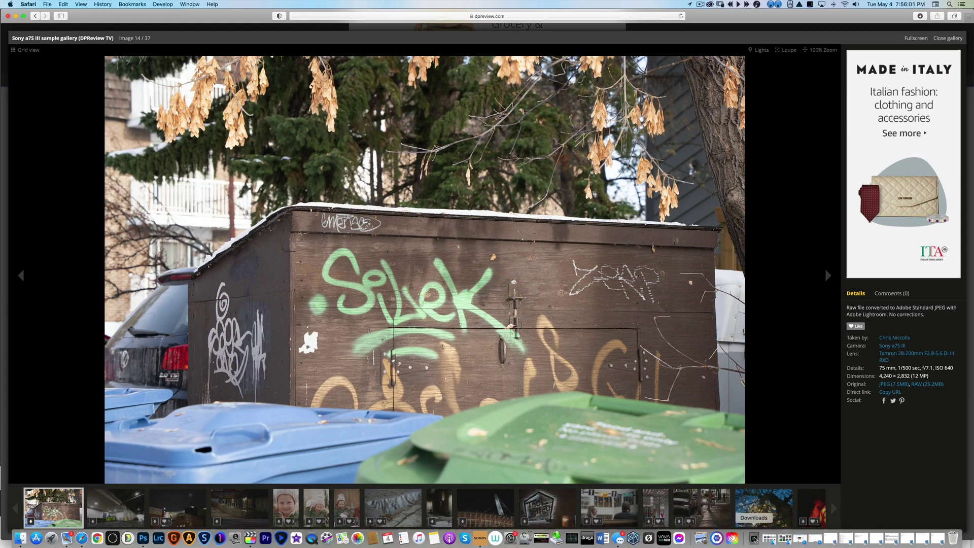
# - Open the downloaded DSC00383 ARW raw file from the Downloads folder in Photoshop's Camera Raw
pyautogui.click(754, 537)
pyautogui.click(477, 142)
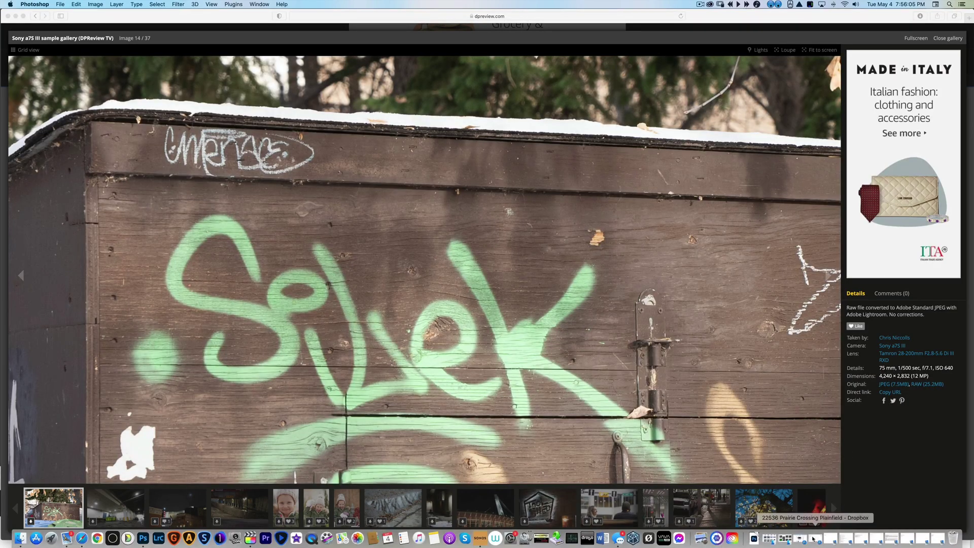
pyautogui.click(754, 538)
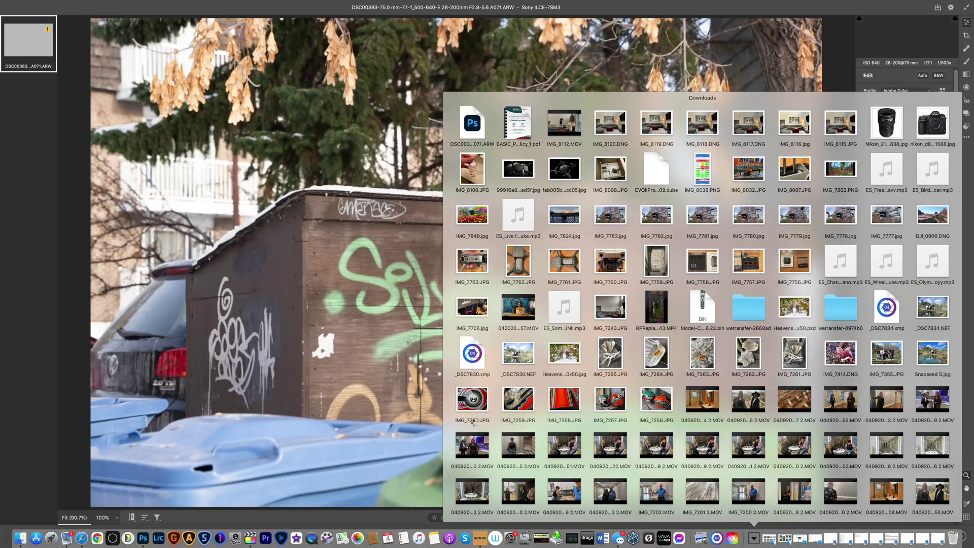
pyautogui.click(355, 299)
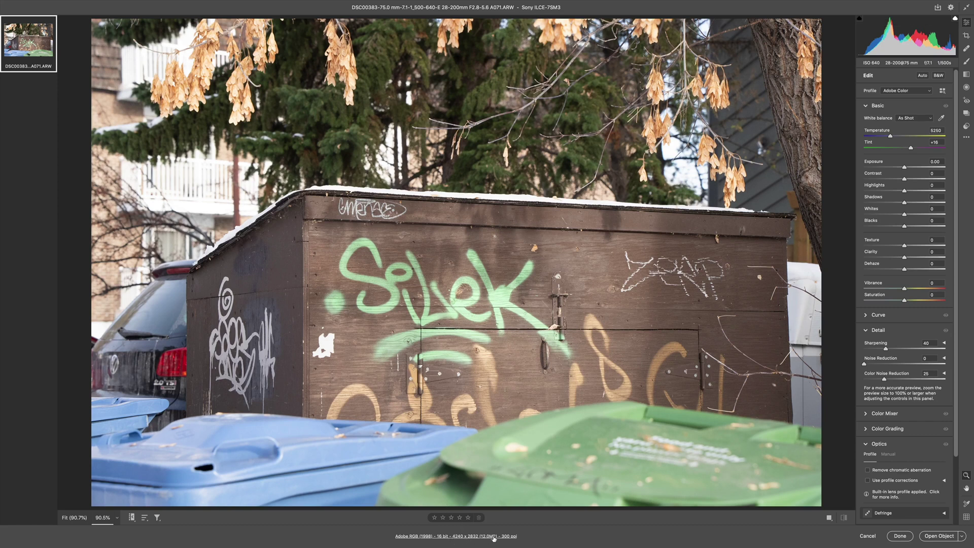
# - Set the graffiti photo's Saturation to +25, Vibrance to +22, Dehaze to +22 and Exposure to +0.06
pyautogui.moveTo(904, 299); pyautogui.dragTo(914, 269)
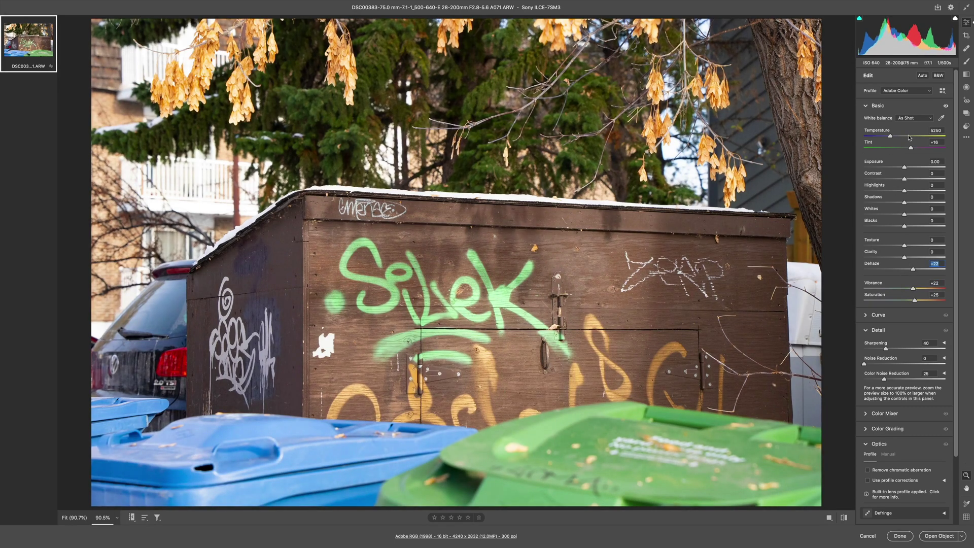
pyautogui.moveTo(904, 165); pyautogui.dragTo(905, 166)
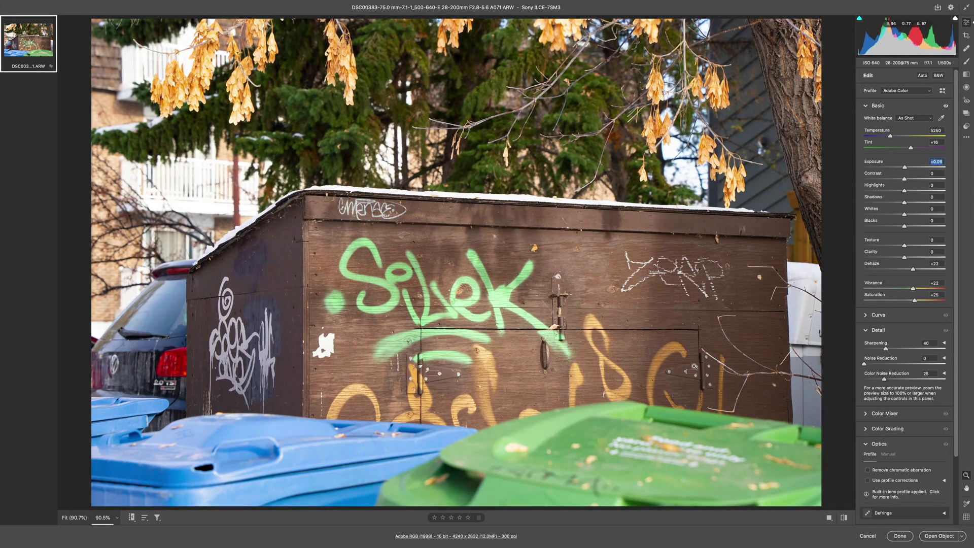
# - Enhance the Sony raw photo with Super Resolution and open both the original and enhanced versions in Photoshop
pyautogui.press('super+shift+d')
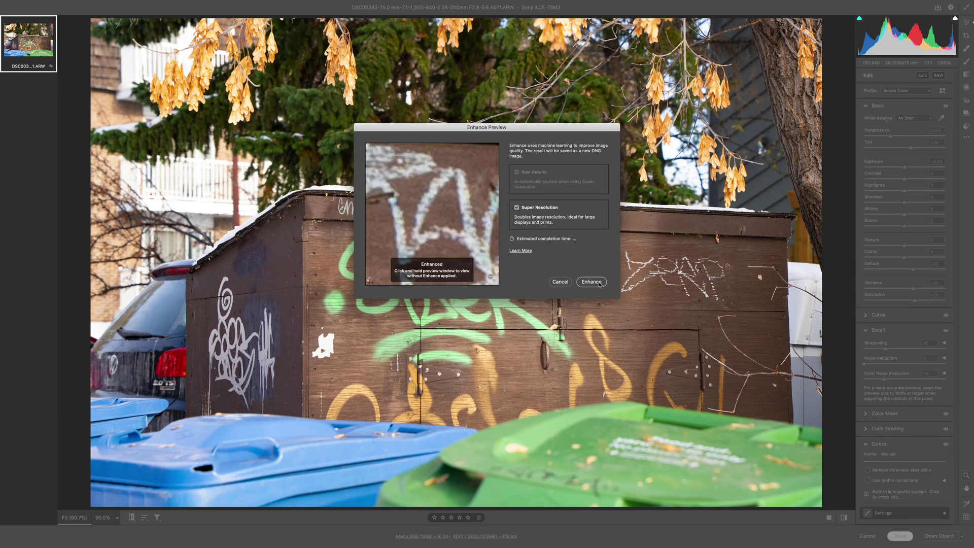
pyautogui.click(594, 283)
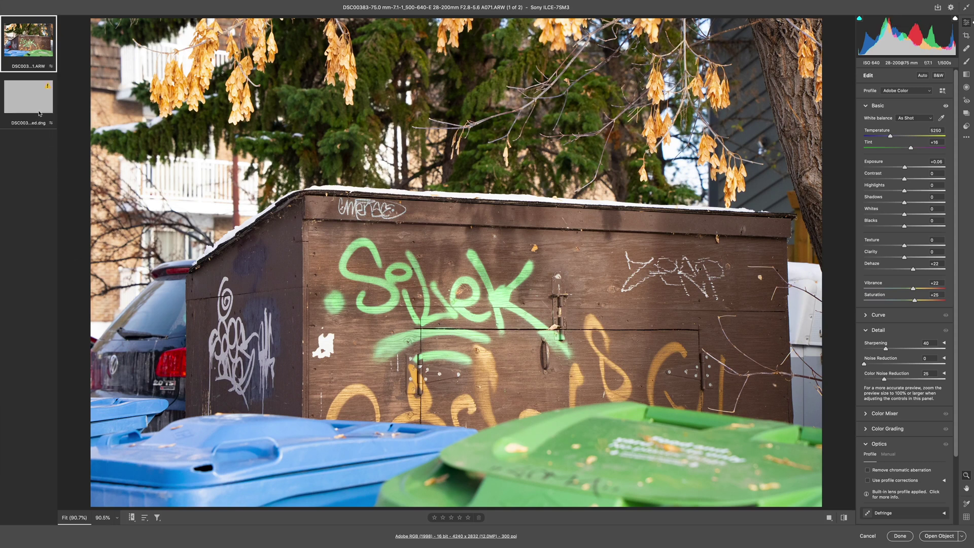
pyautogui.click(29, 97)
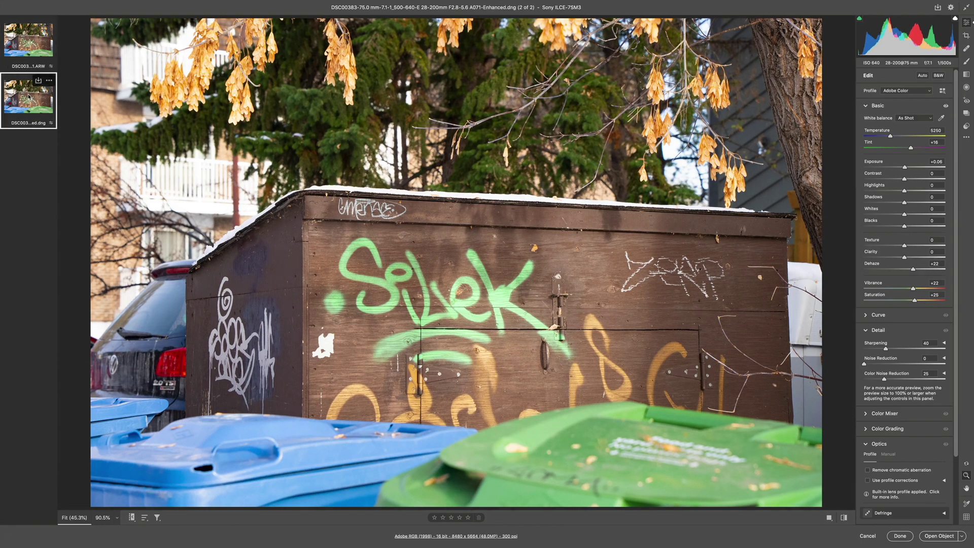
pyautogui.keyDown('shift'); pyautogui.click(40, 25); pyautogui.keyUp('shift')
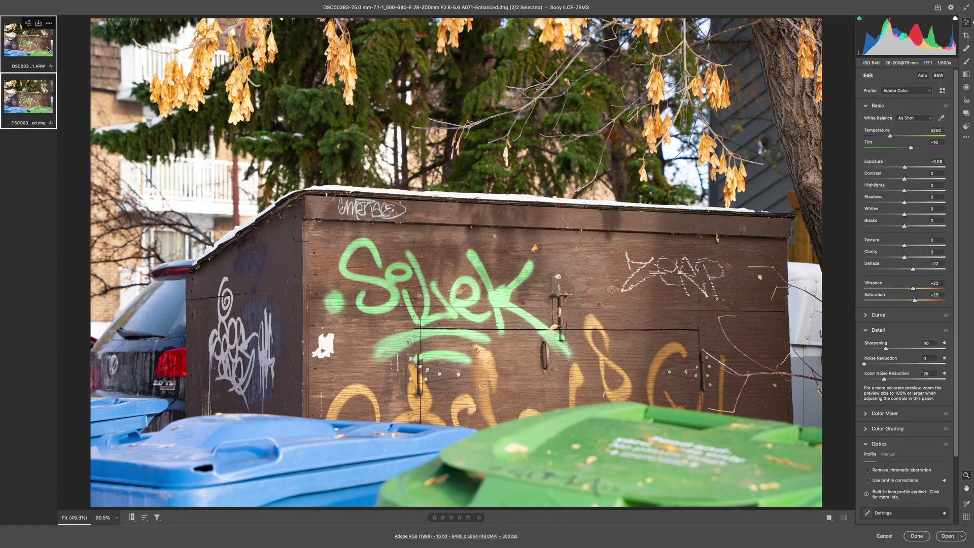
pyautogui.click(936, 536)
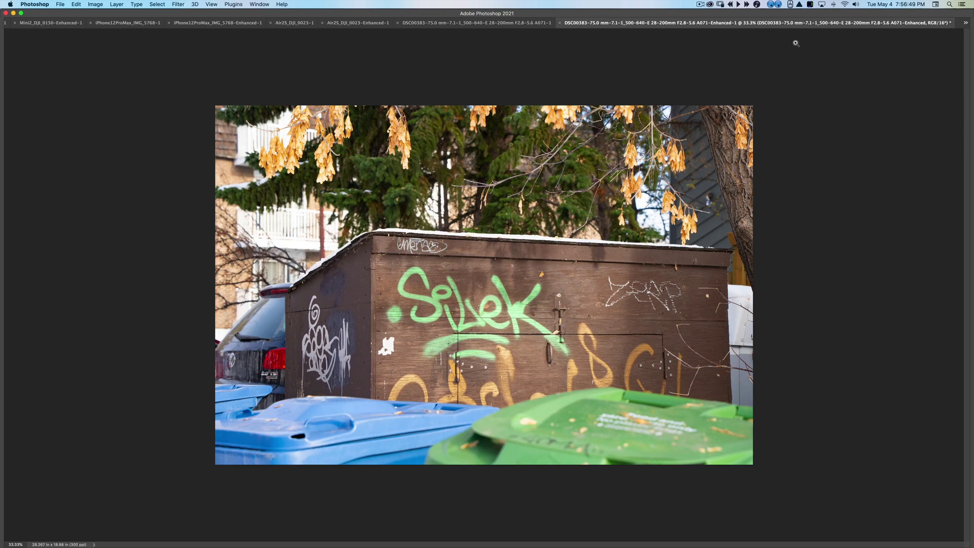
# - Check the original graffiti photo's image size and inspect its lettering and metal latch at 300% magnification
pyautogui.click(489, 23)
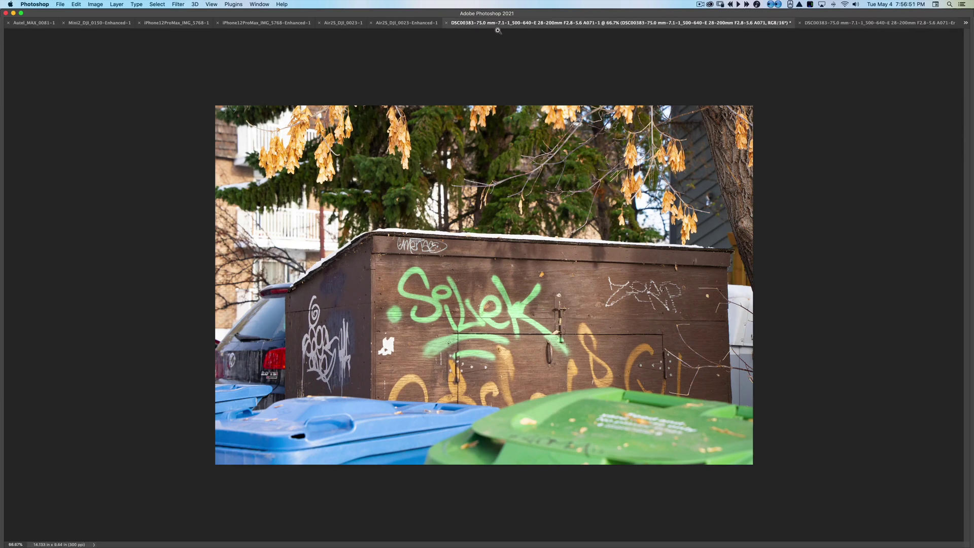
pyautogui.press('super+alt+i')
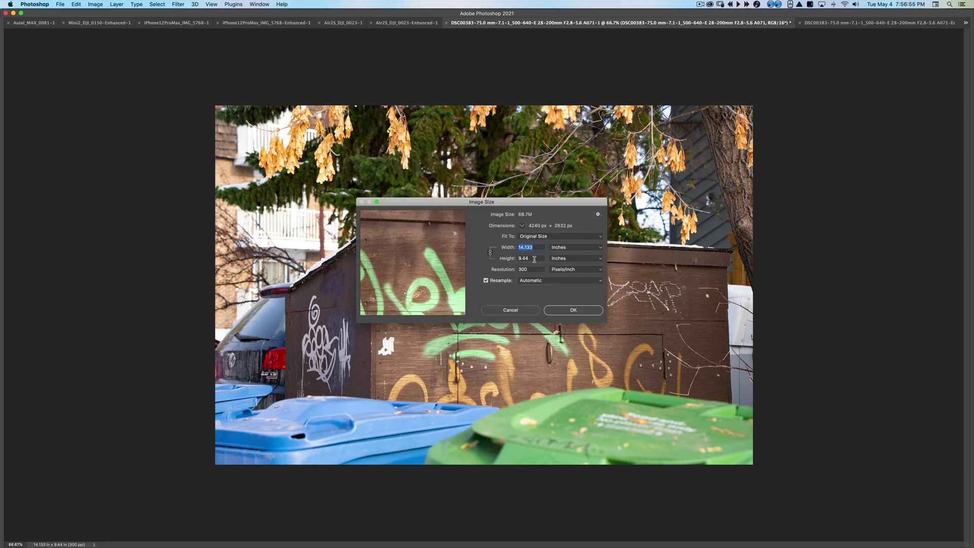
pyautogui.click(524, 314)
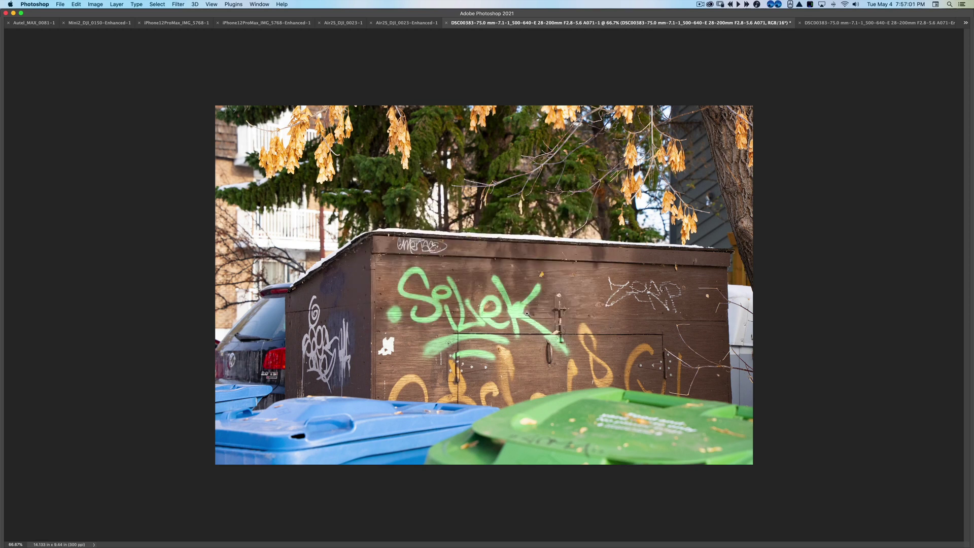
pyautogui.click(531, 319)
pyautogui.click(546, 316)
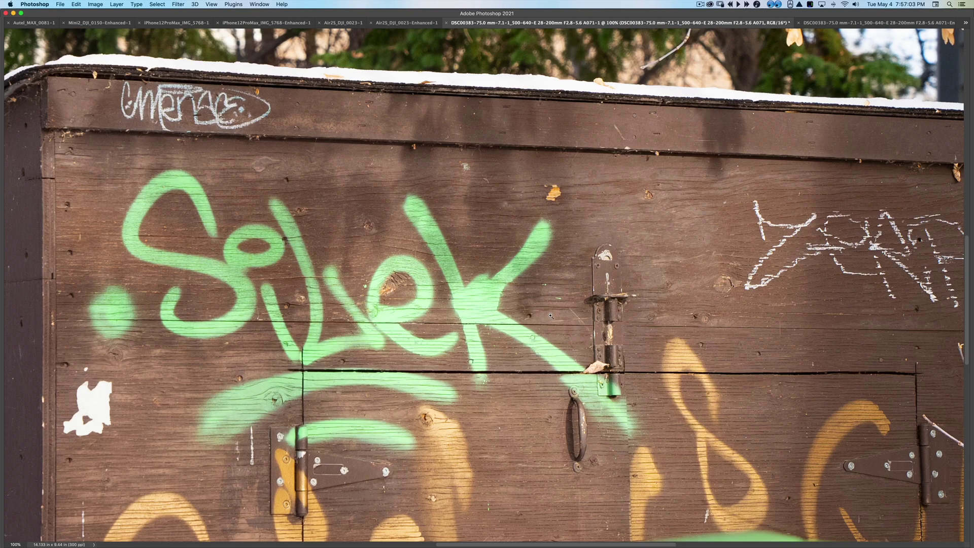
pyautogui.click(560, 318)
pyautogui.moveTo(587, 338); pyautogui.dragTo(615, 234)
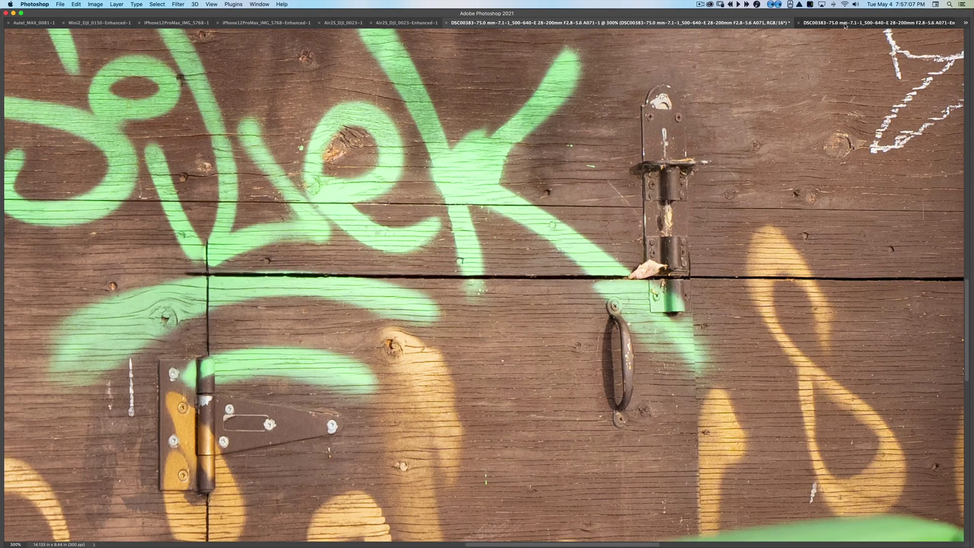
# - Check the enhanced graffiti photo's image size and inspect its latch, lettering and wood grain at 200% magnification
pyautogui.press('super+alt+i')
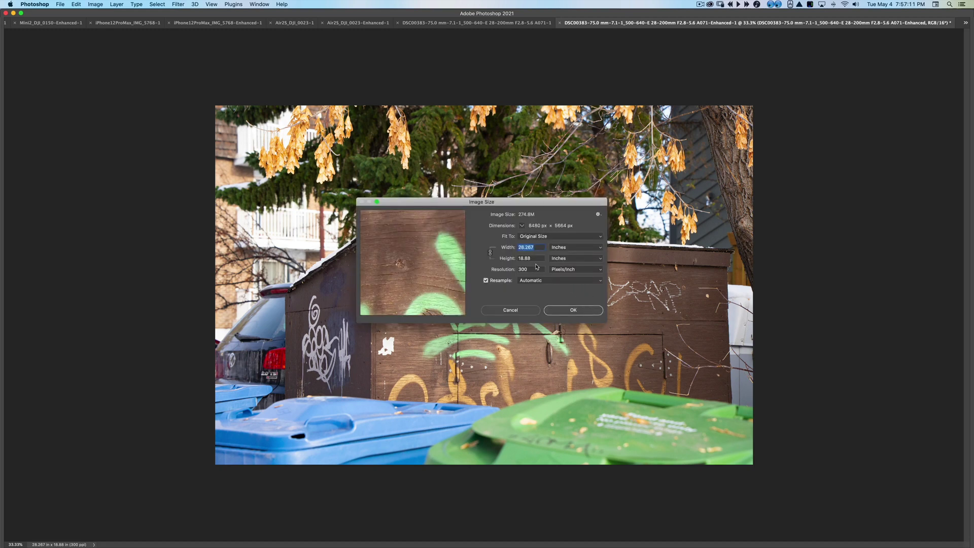
pyautogui.click(530, 314)
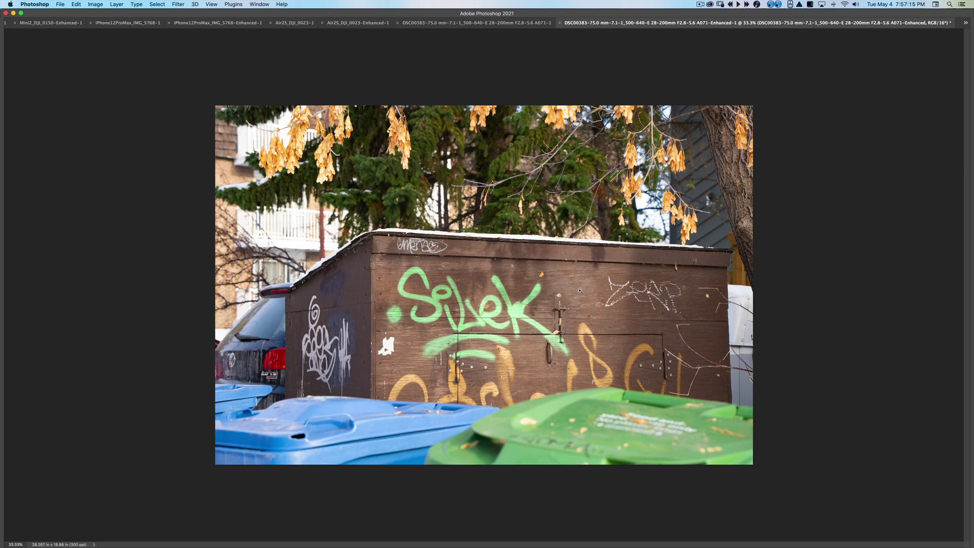
pyautogui.click(581, 290)
pyautogui.click(584, 319)
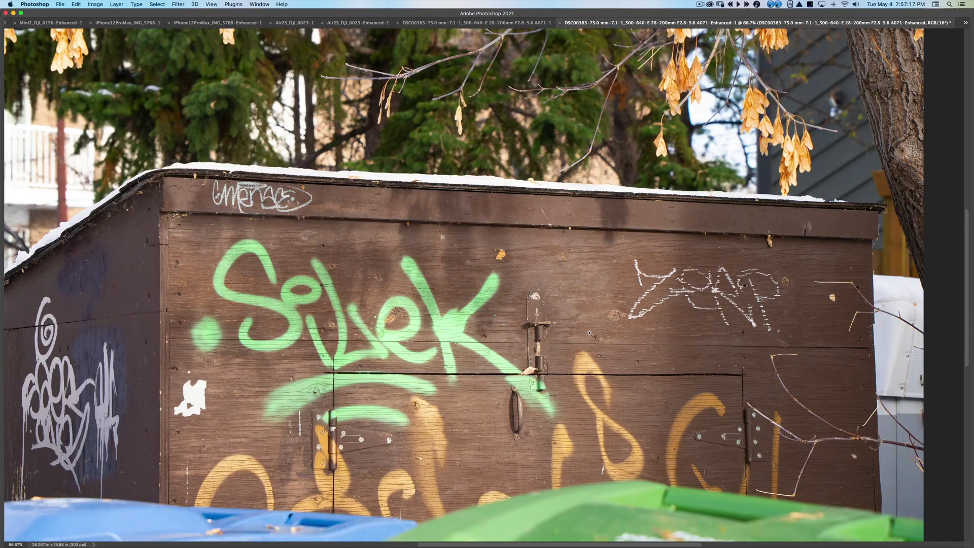
pyautogui.click(589, 333)
pyautogui.click(572, 353)
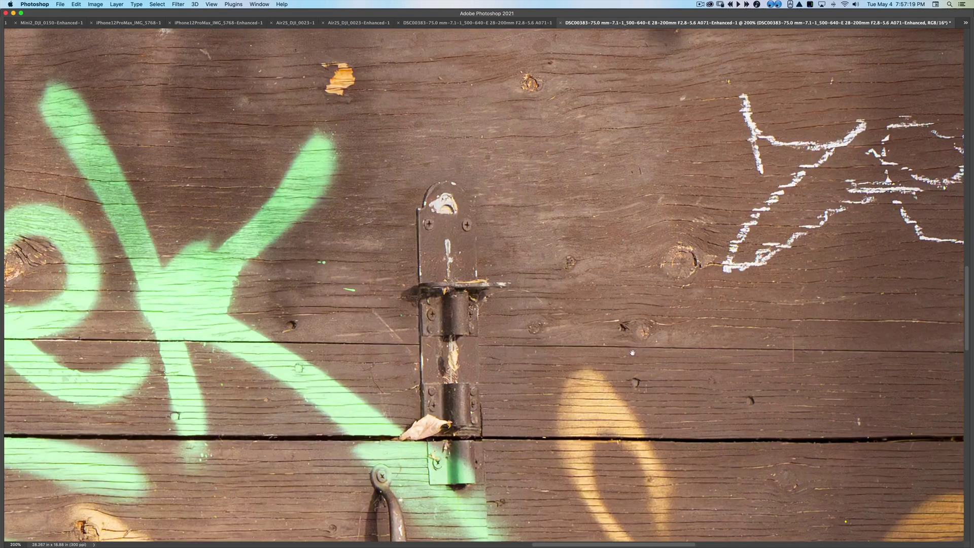
pyautogui.hscroll(-5, 648, 352)
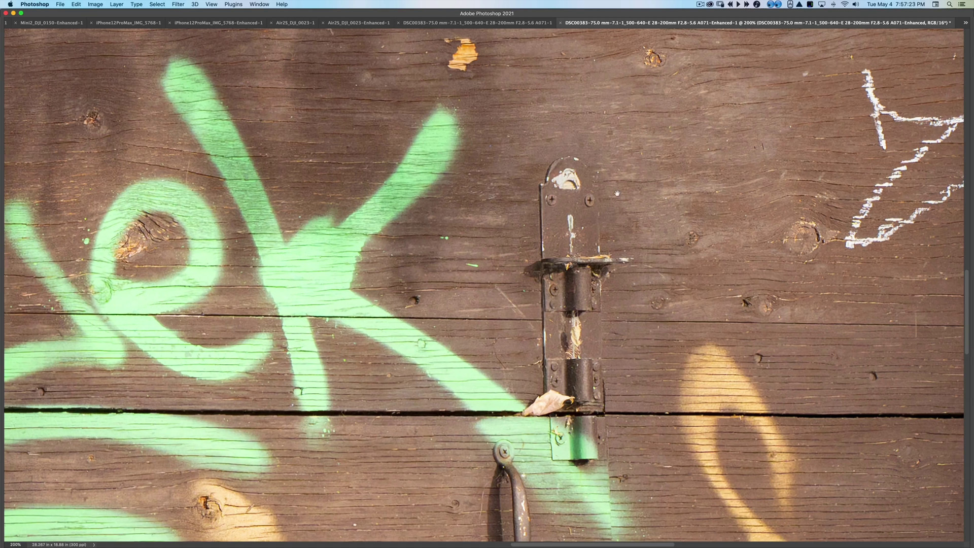
pyautogui.scroll(8, 608, 273)
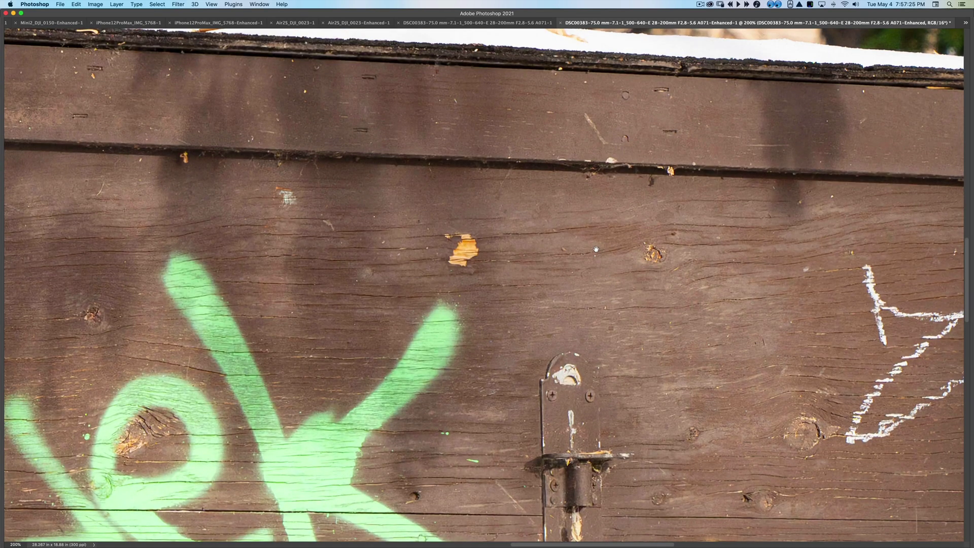
# - Examine the metal latch and surrounding wood in the original graffiti photo at more than 300% magnification
pyautogui.click(517, 23)
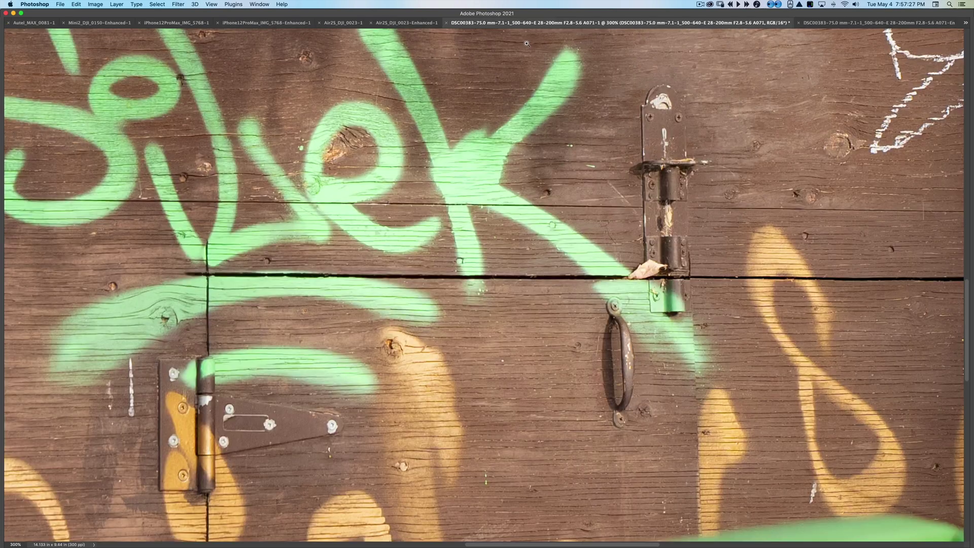
pyautogui.moveTo(526, 107); pyautogui.dragTo(390, 125)
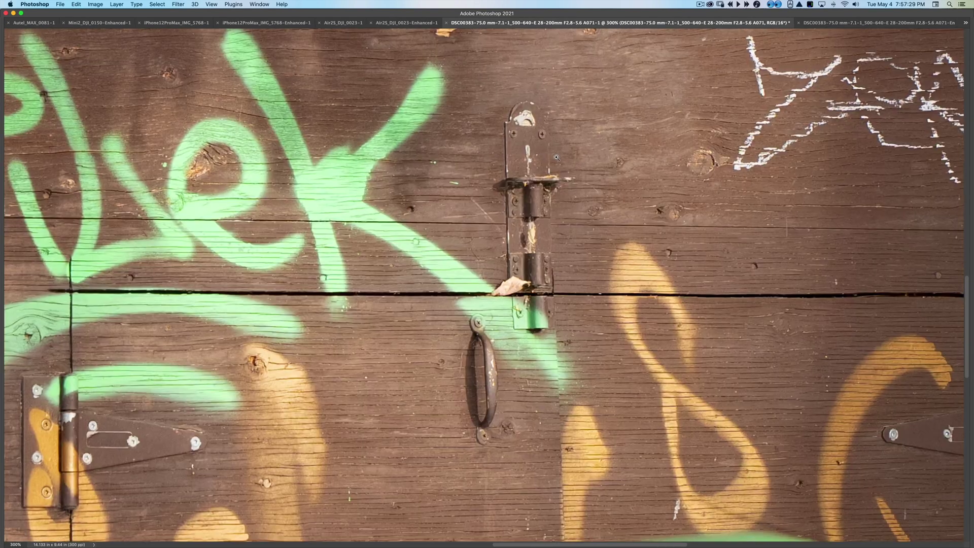
pyautogui.click(563, 158)
pyautogui.moveTo(563, 158); pyautogui.dragTo(718, 48)
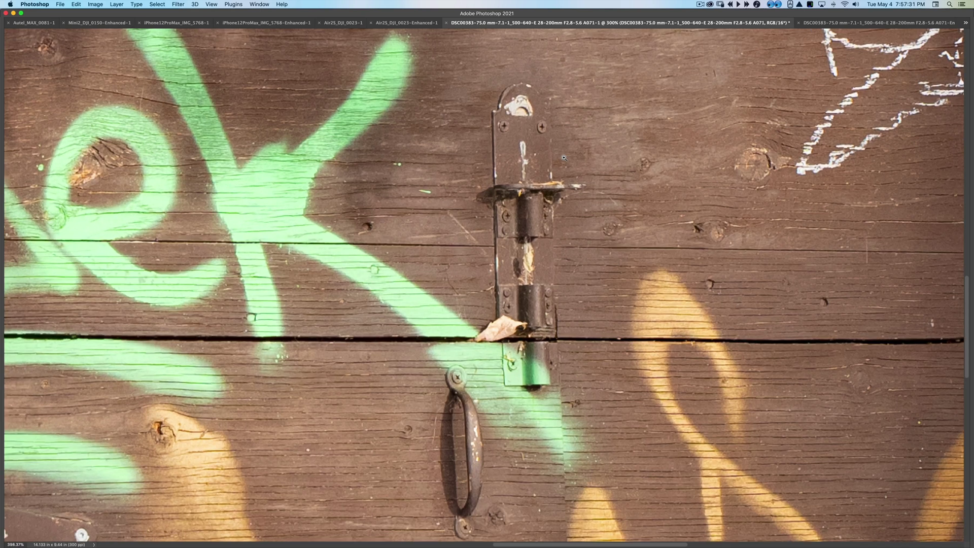
# - Examine the same metal latch area in the enhanced graffiti photo at about 271% magnification
pyautogui.click(862, 23)
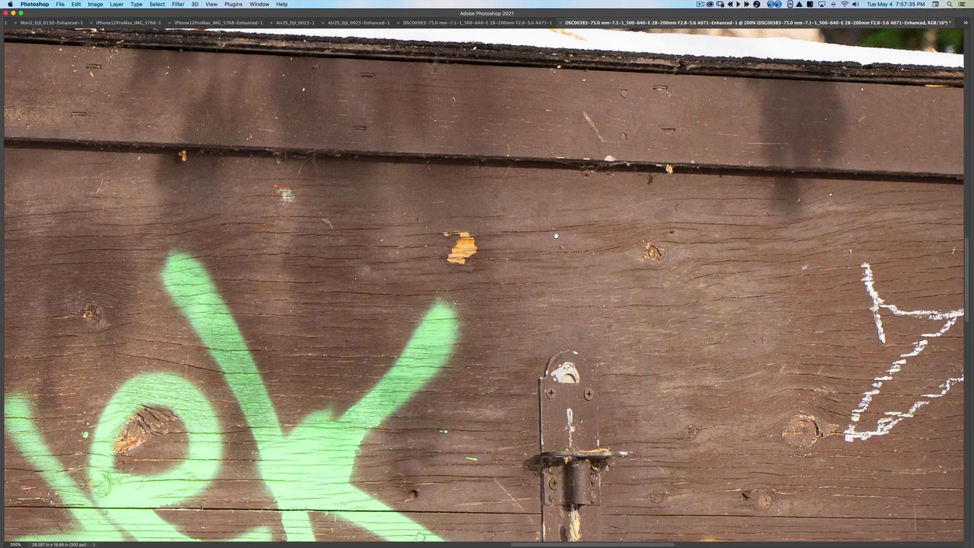
pyautogui.scroll(-5, 556, 239)
pyautogui.moveTo(581, 286); pyautogui.dragTo(642, 195)
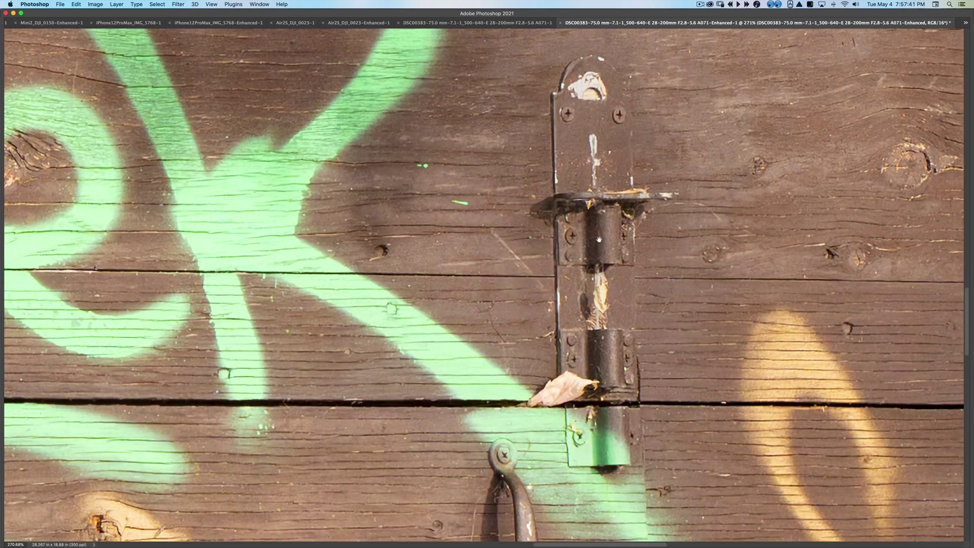
# - Review the enhanced photo's pixel dimensions and print size in inches, leaving the image size settings unapplied
pyautogui.press('alt+super+i')
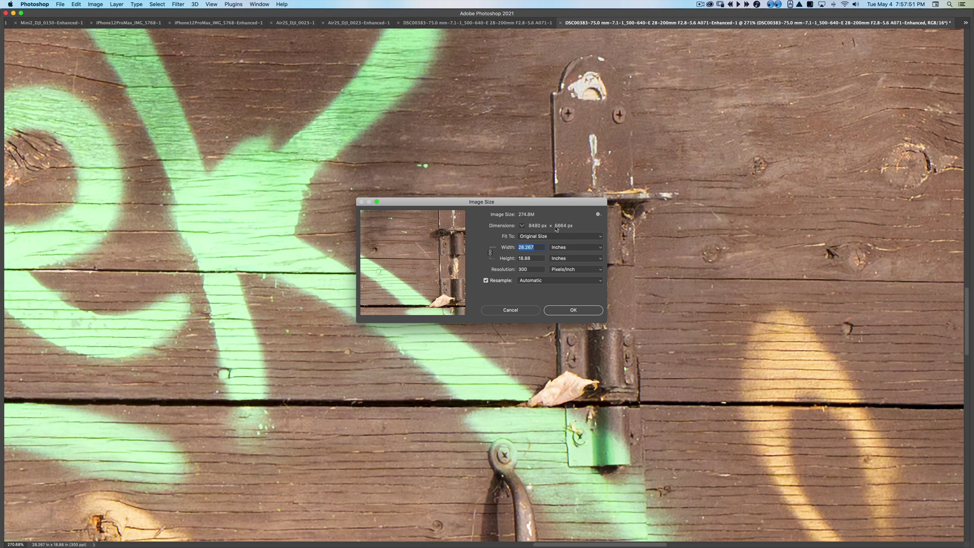
pyautogui.click(567, 248)
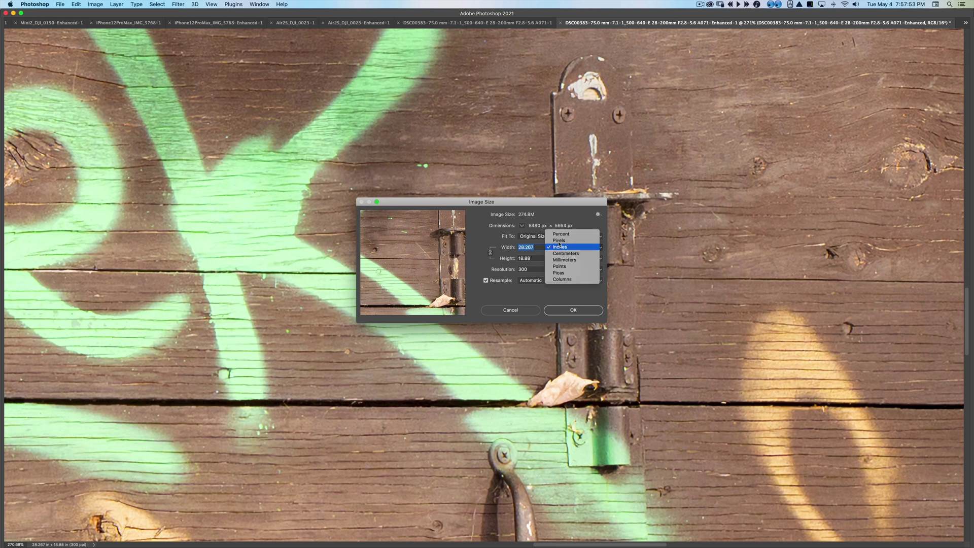
pyautogui.click(567, 248)
pyautogui.click(533, 309)
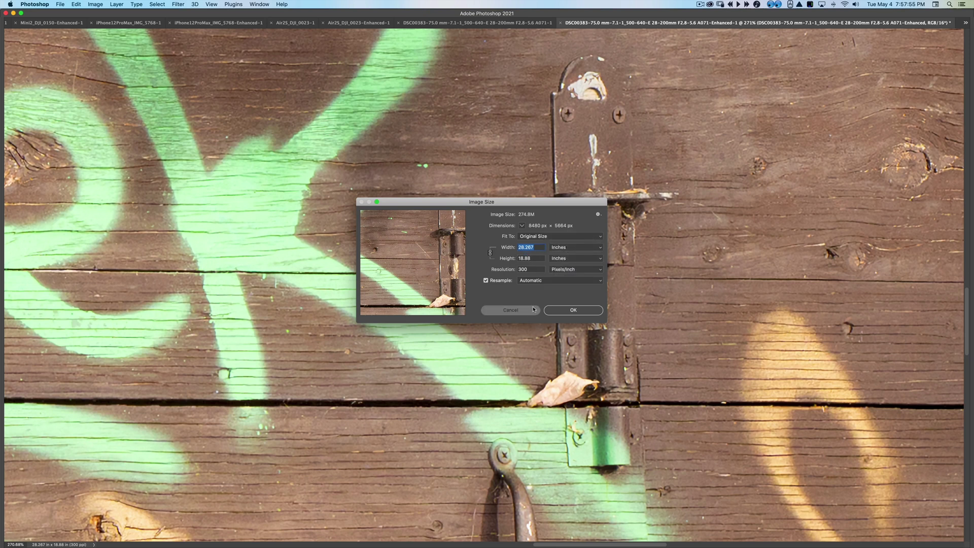